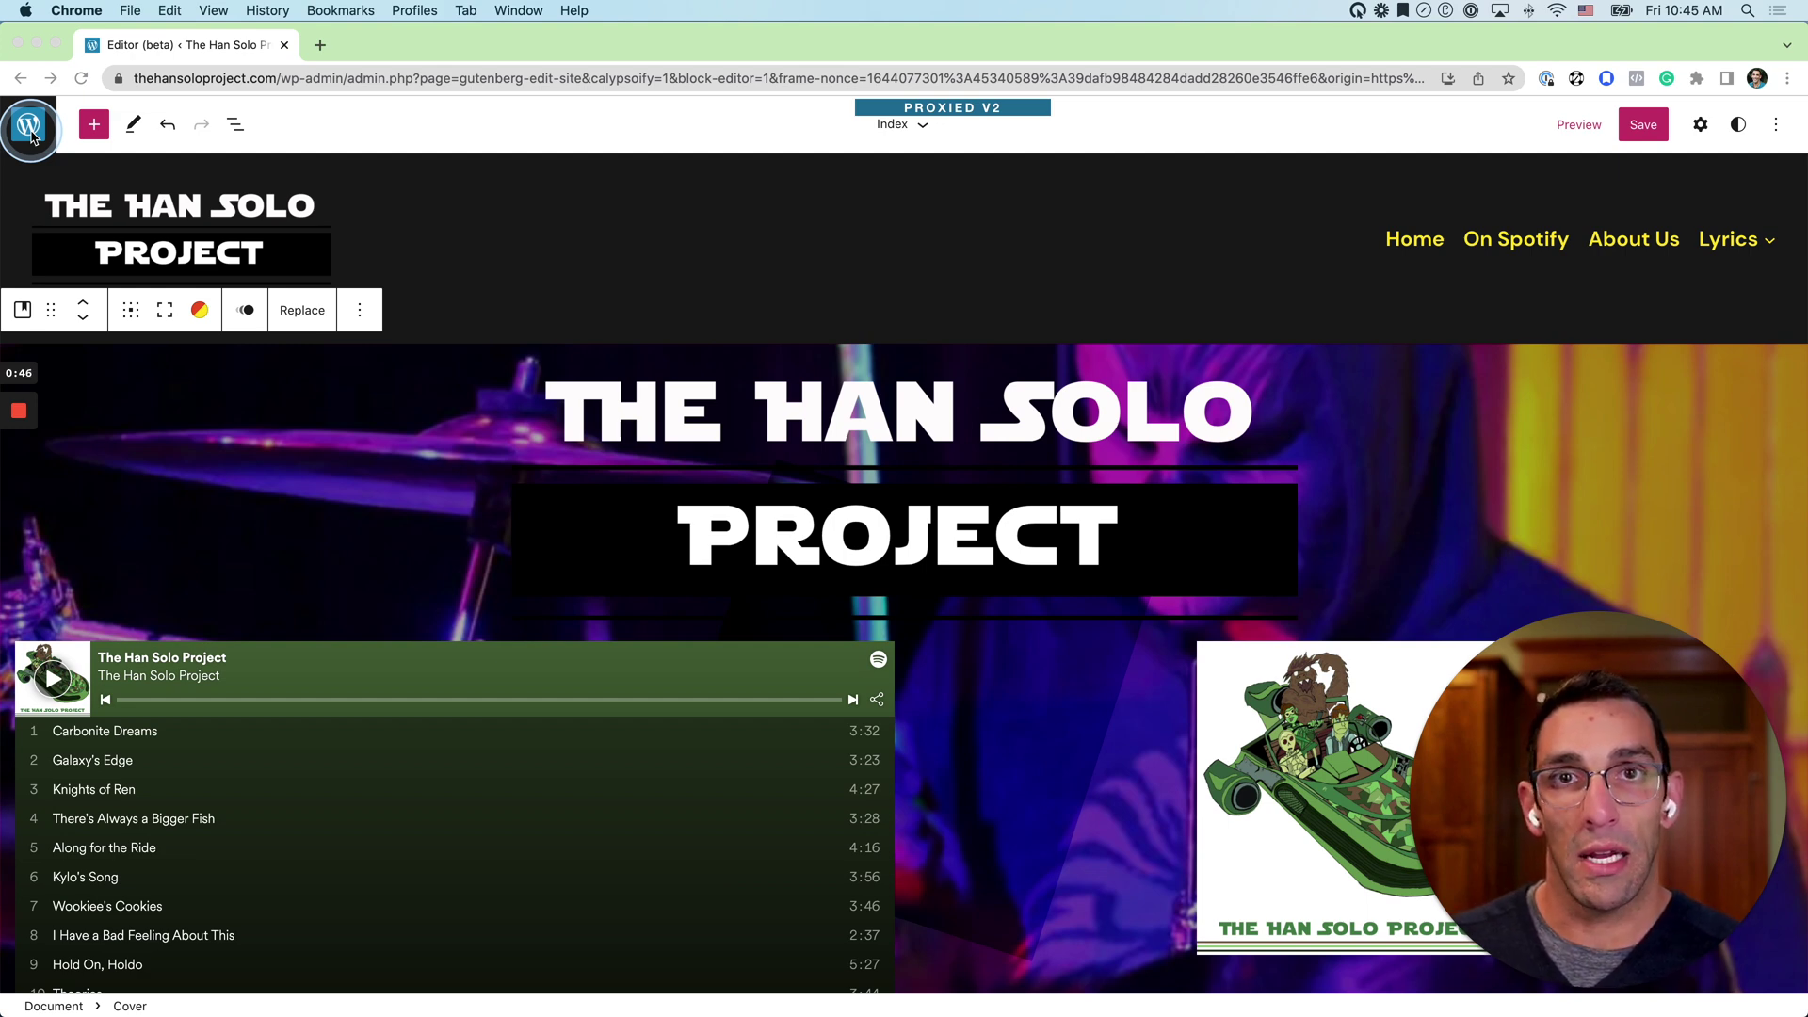
# Step: Browse the Templates and Template Parts lists (header-minimal, footer, header-linear), then return to the Index template
pyautogui.click(29, 127)
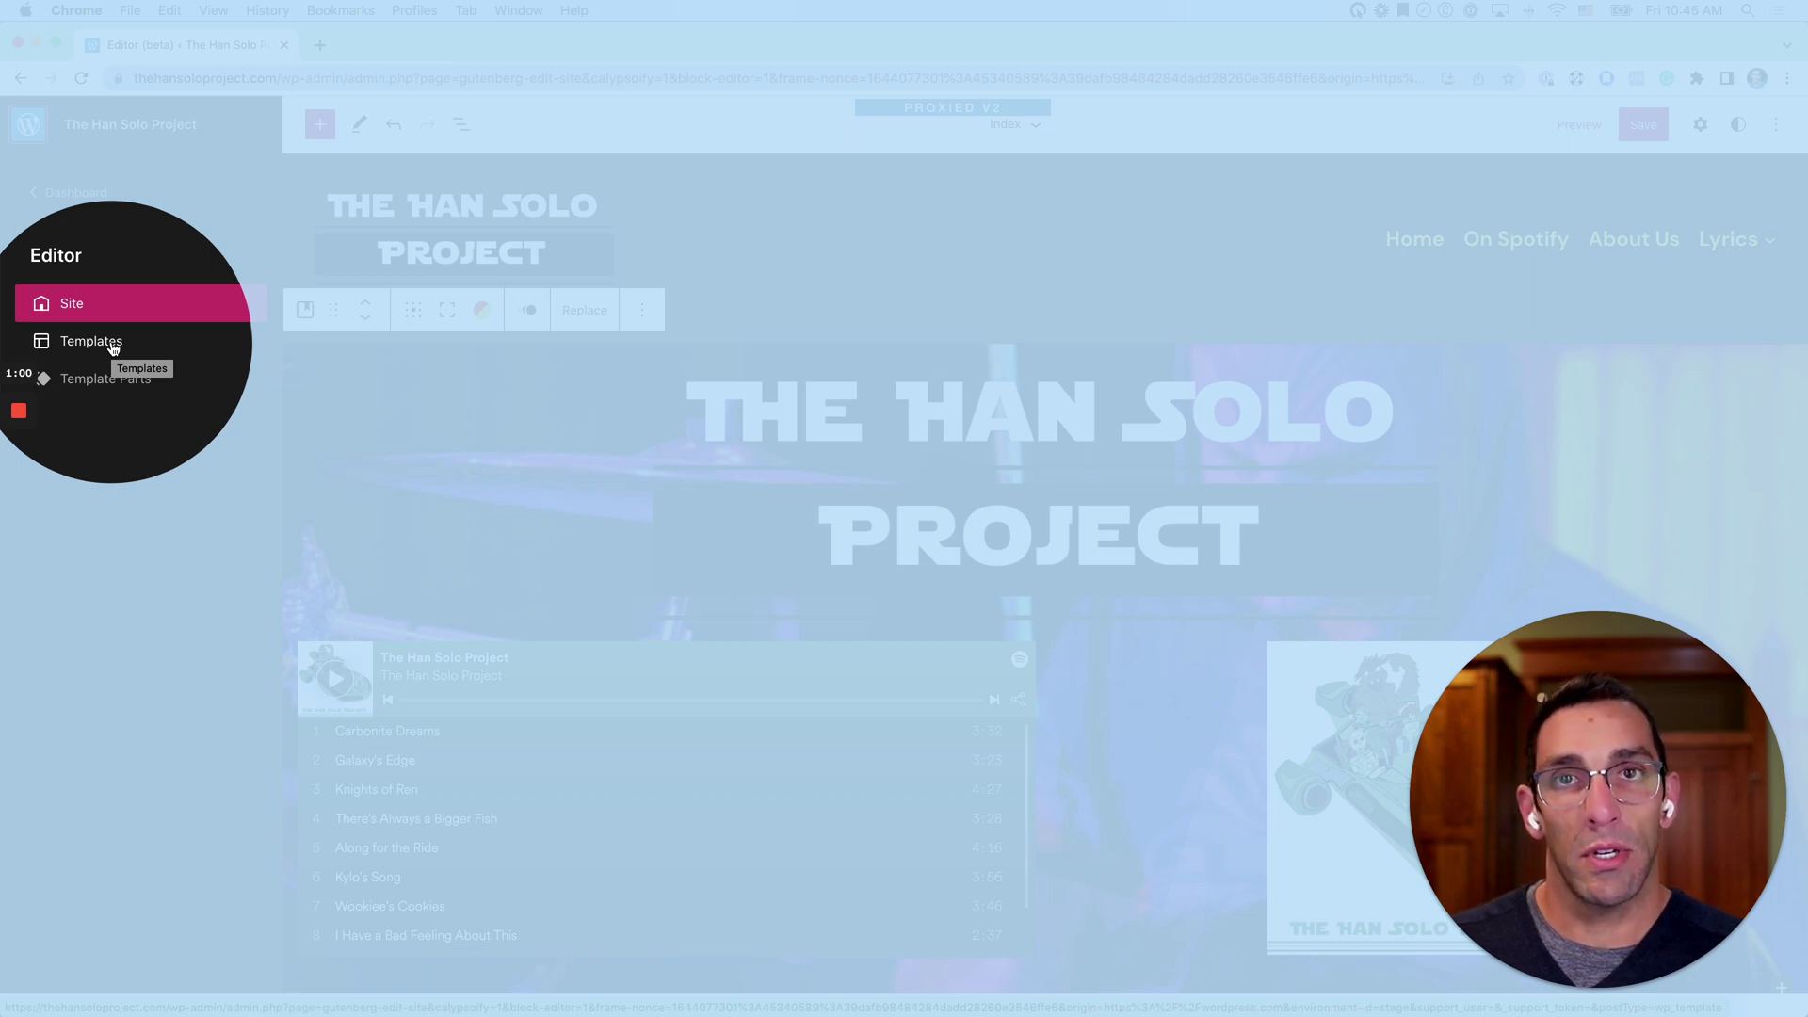
pyautogui.click(112, 344)
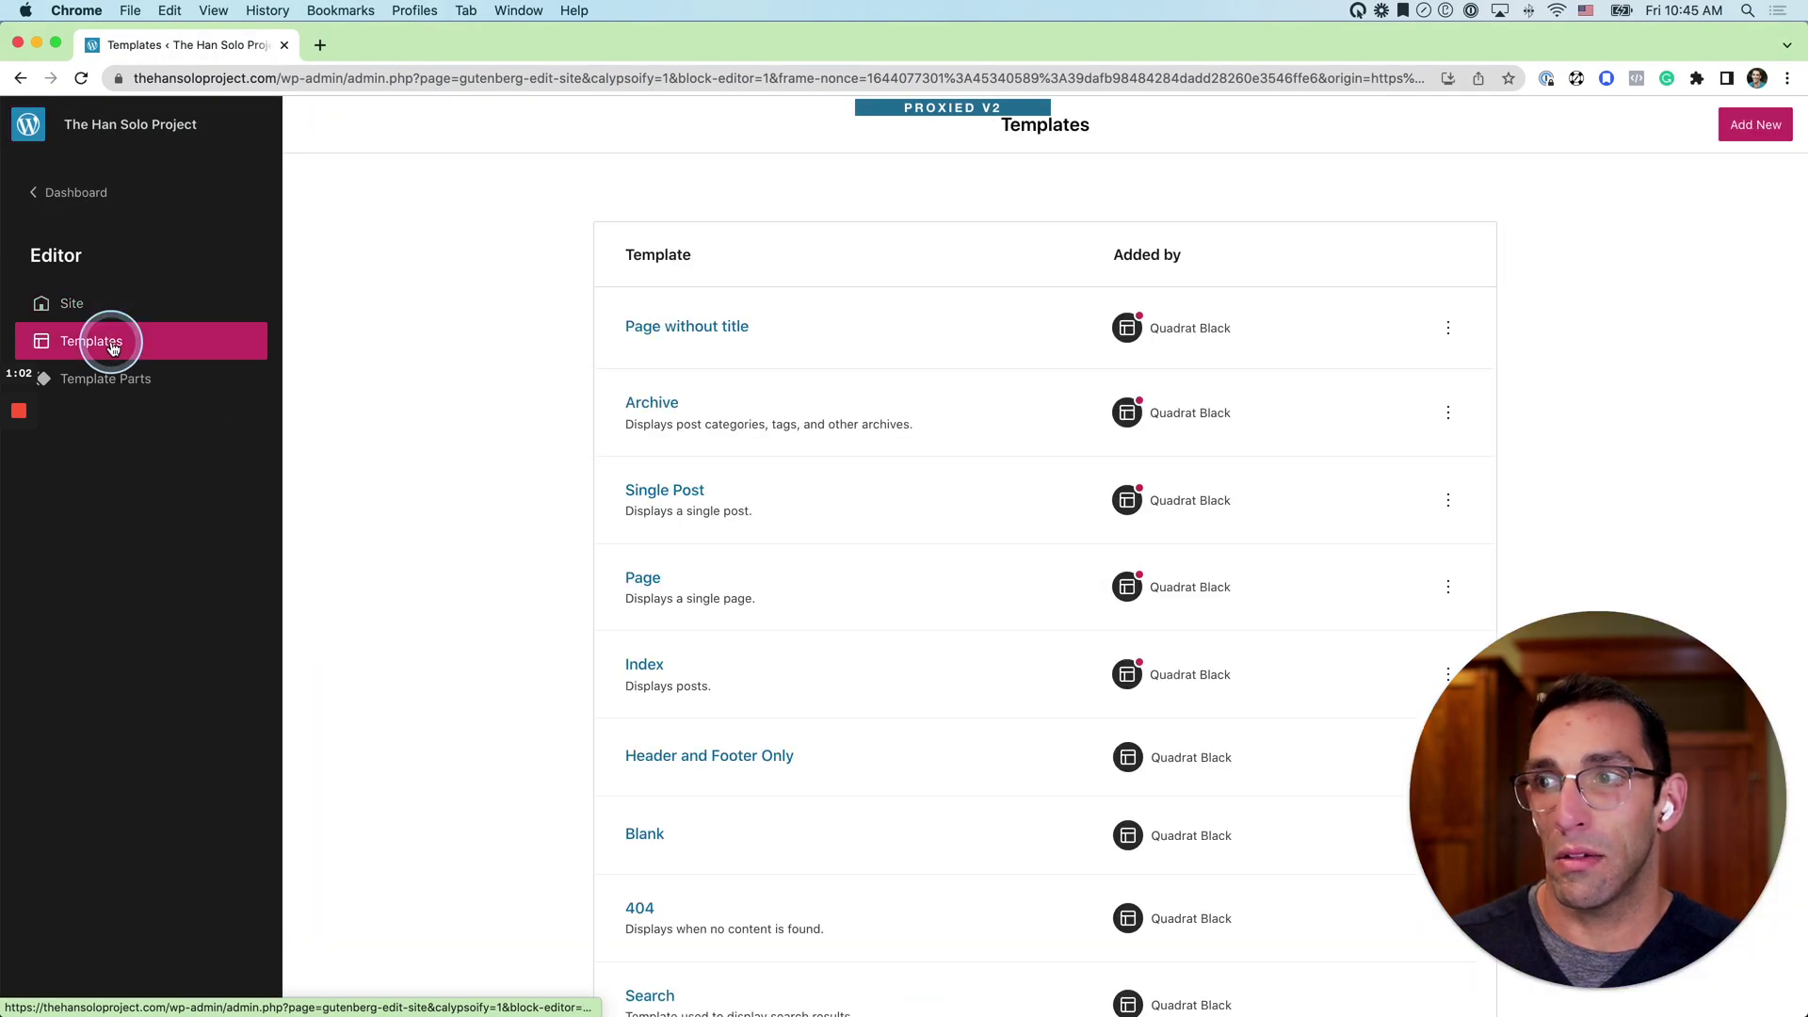
pyautogui.scroll(-4, 852, 408)
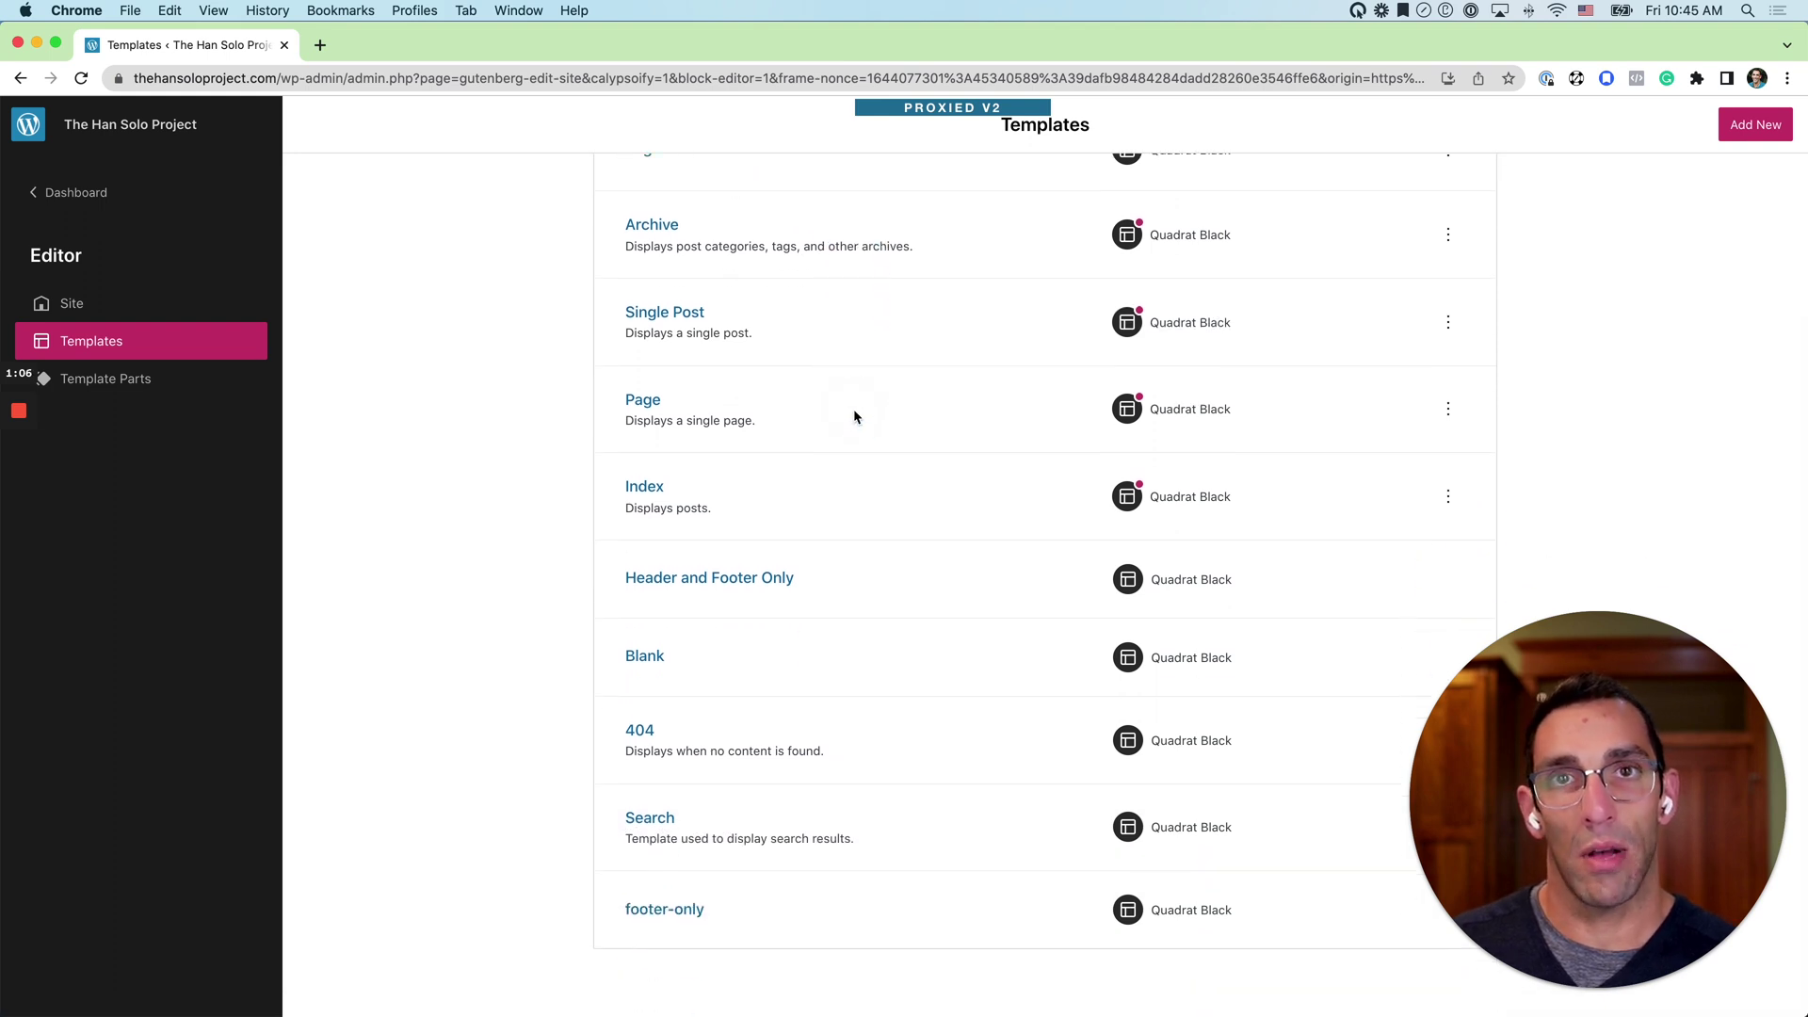
pyautogui.click(87, 384)
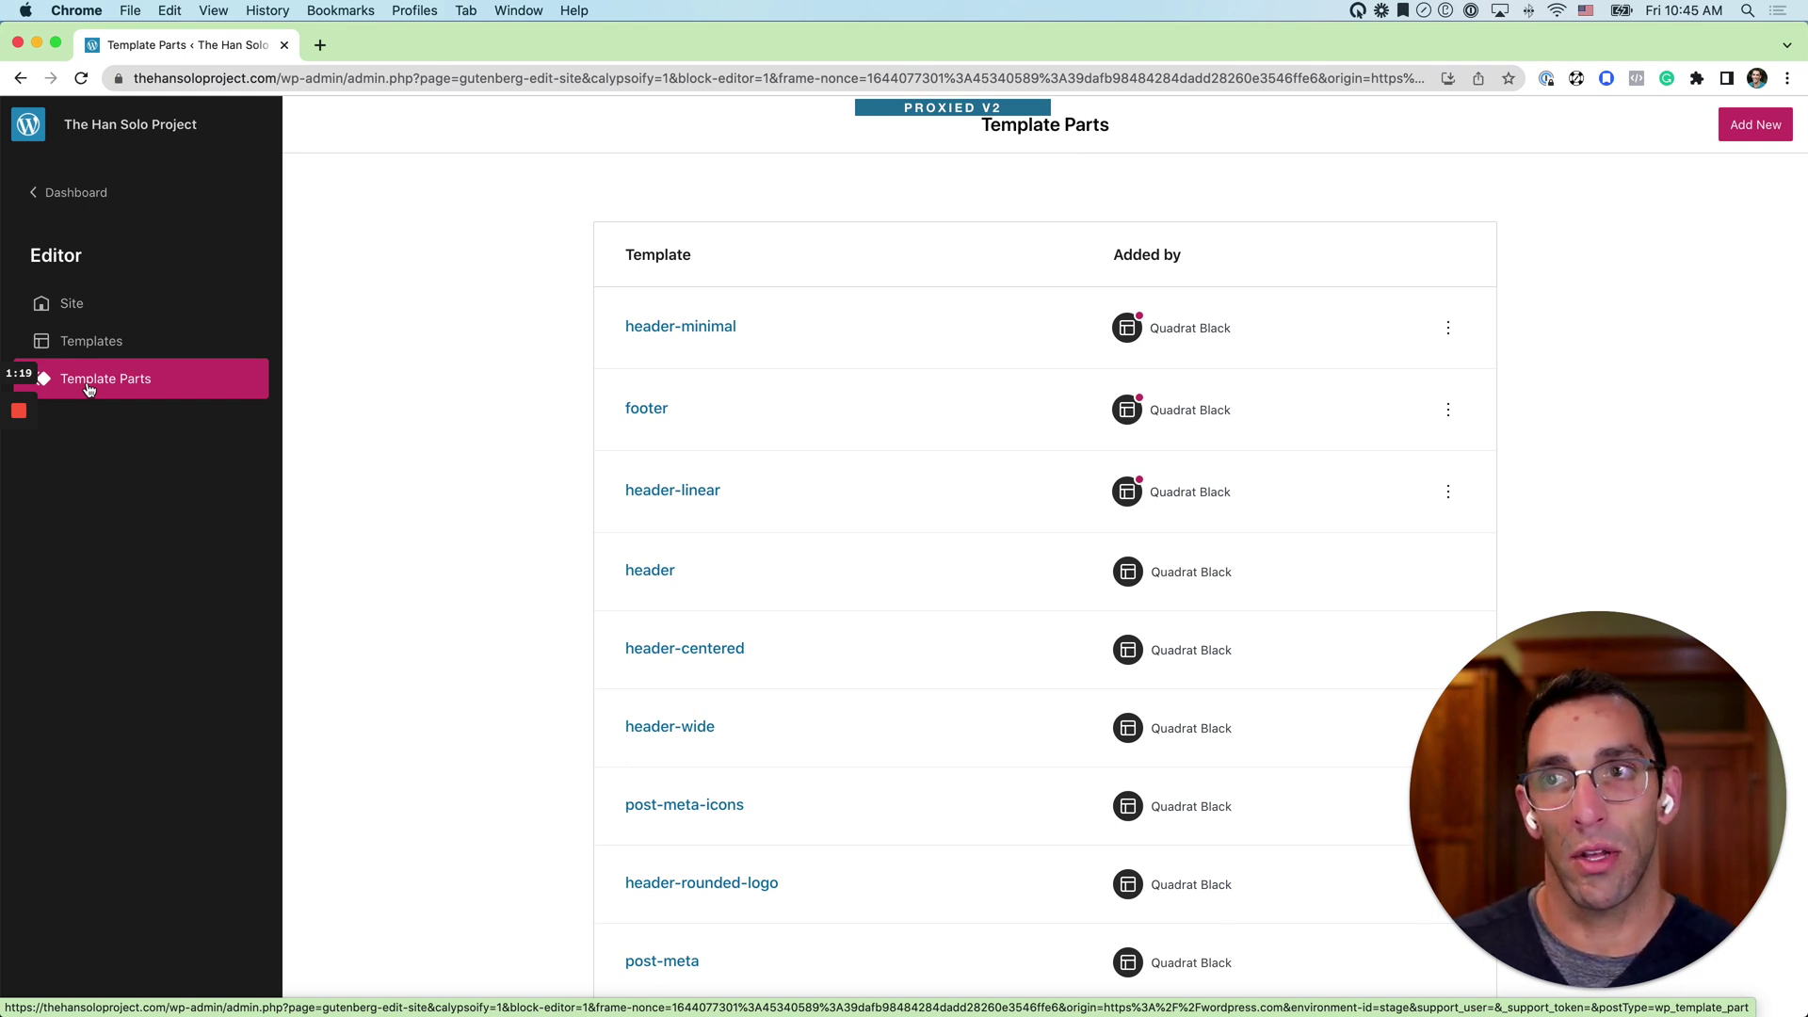
pyautogui.click(83, 302)
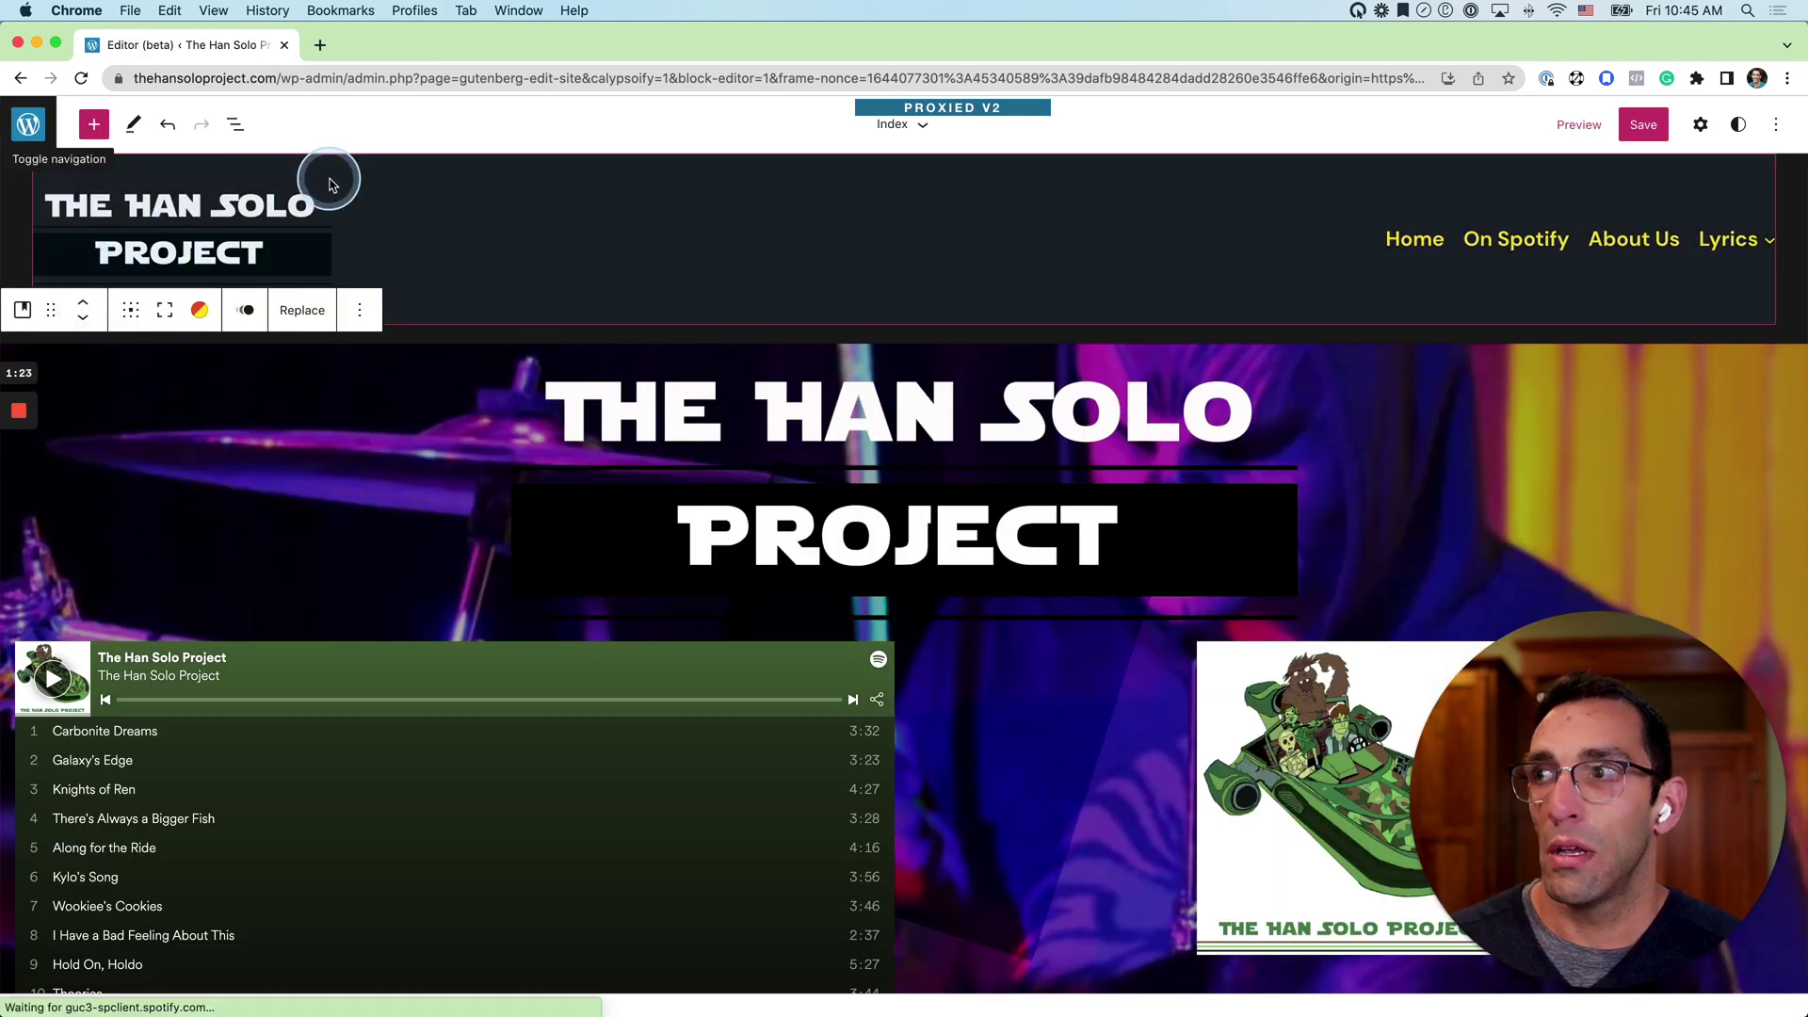
# Step: Open the Index template's List View, select Header Linear, then jump to the Footer part
pyautogui.click(1227, 556)
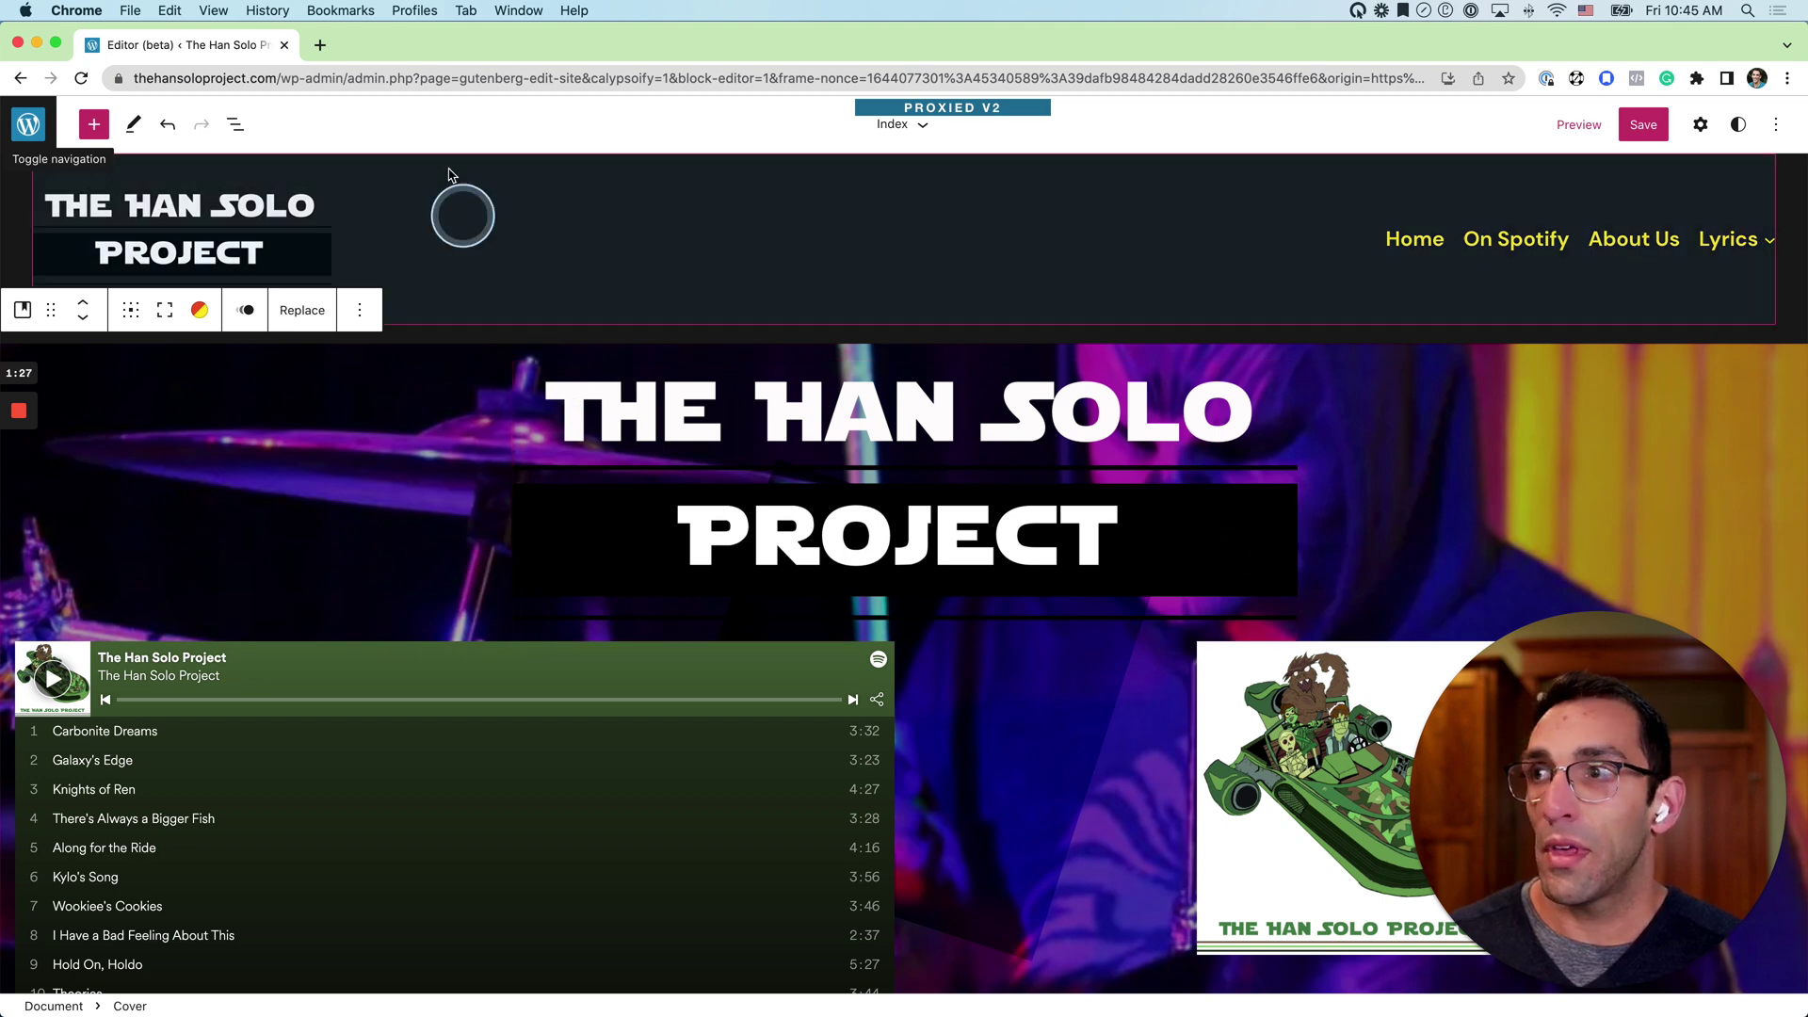
pyautogui.rightClick(246, 129)
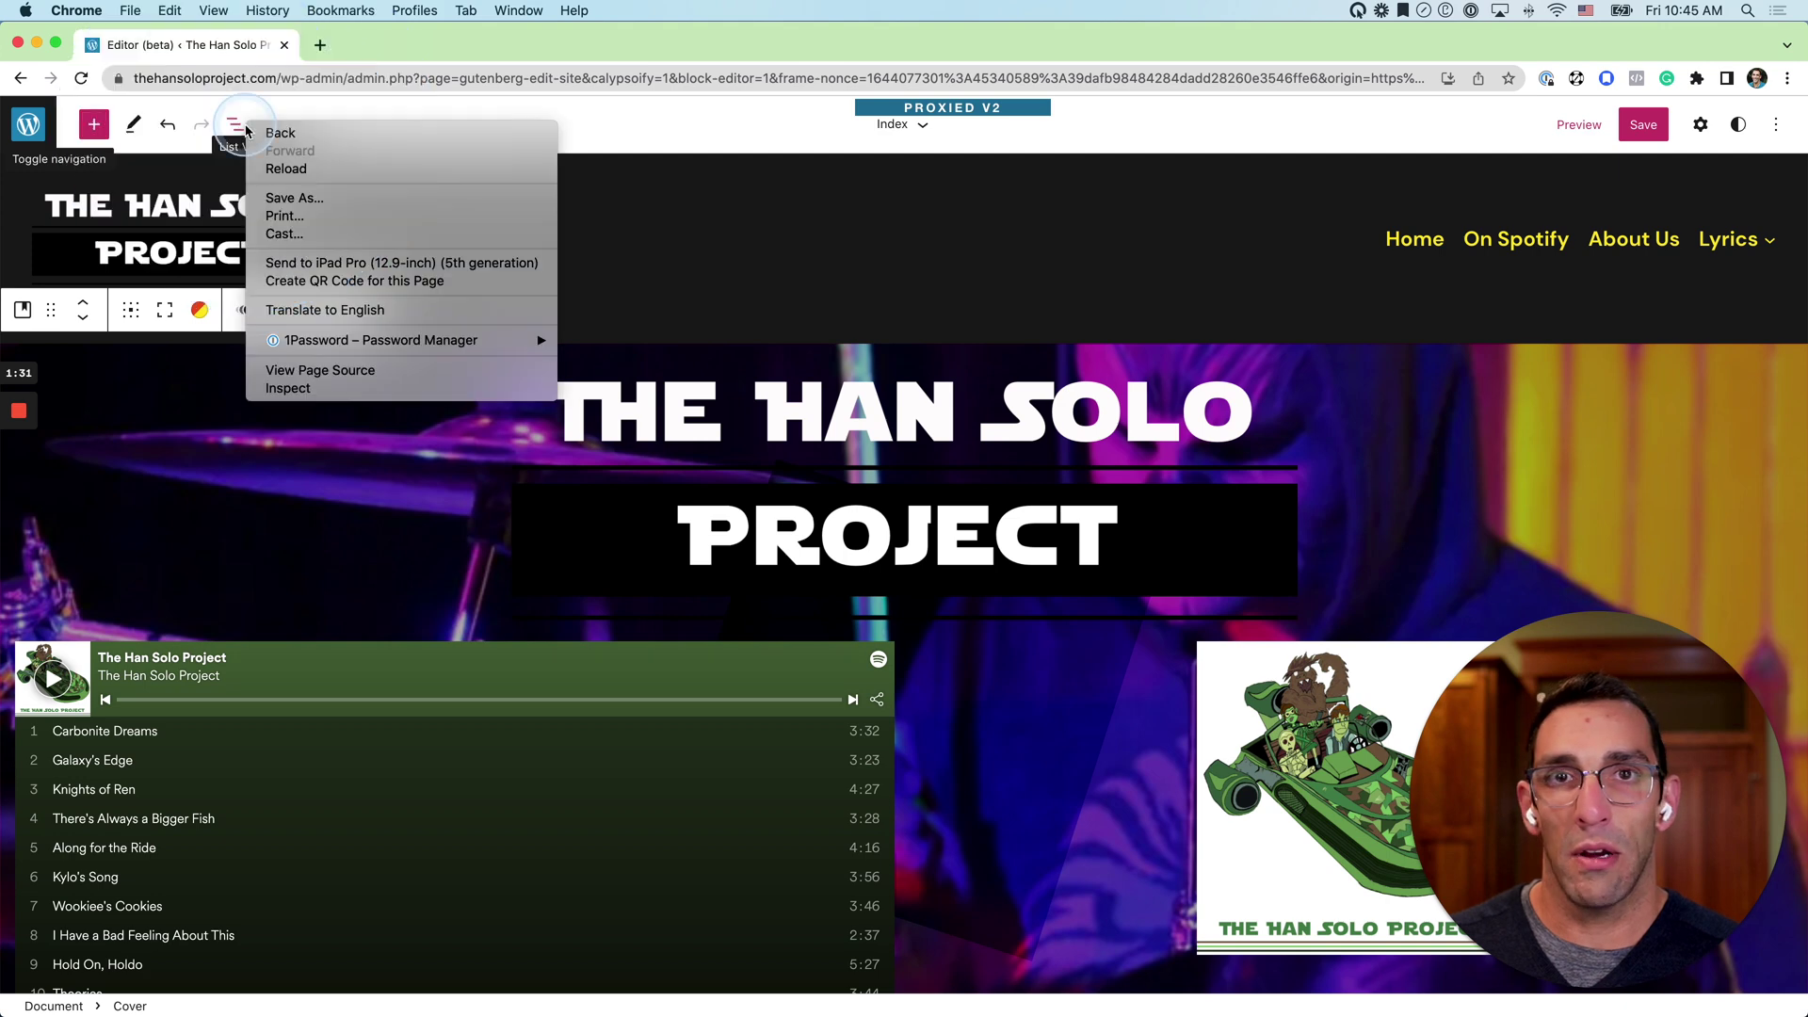
pyautogui.click(240, 129)
pyautogui.click(235, 132)
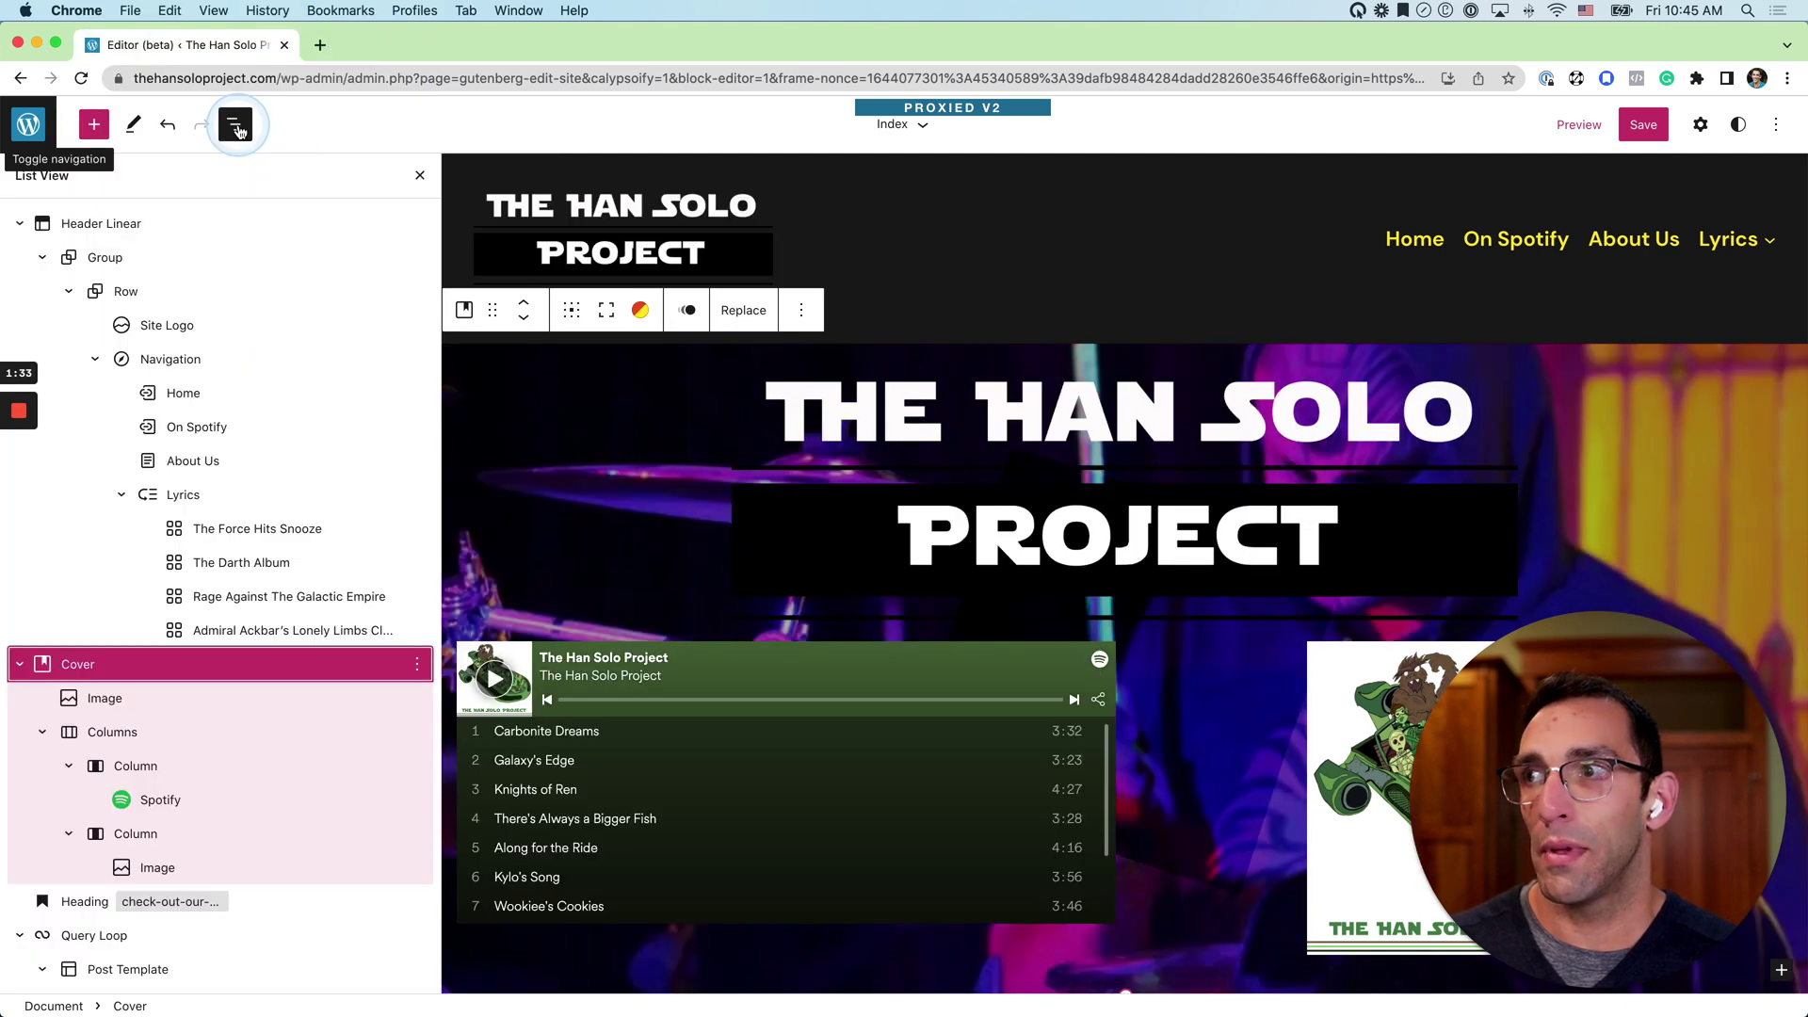
pyautogui.click(115, 229)
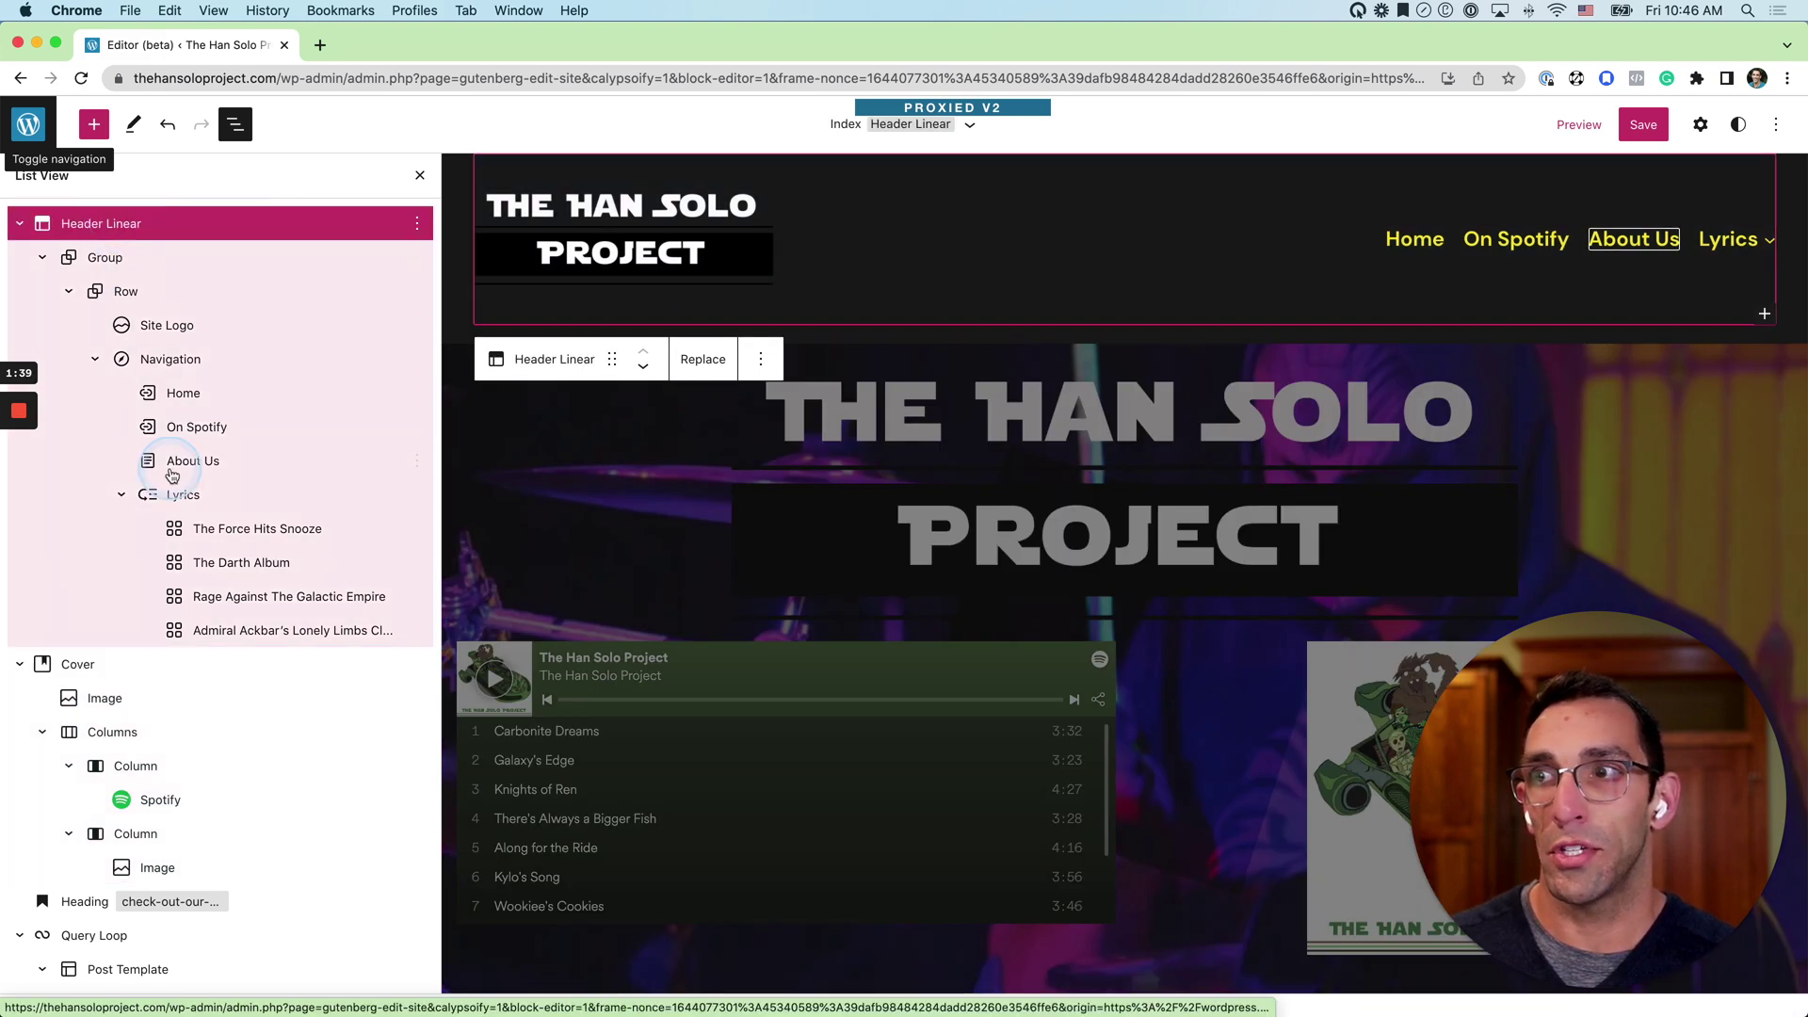
pyautogui.scroll(-7, 141, 518)
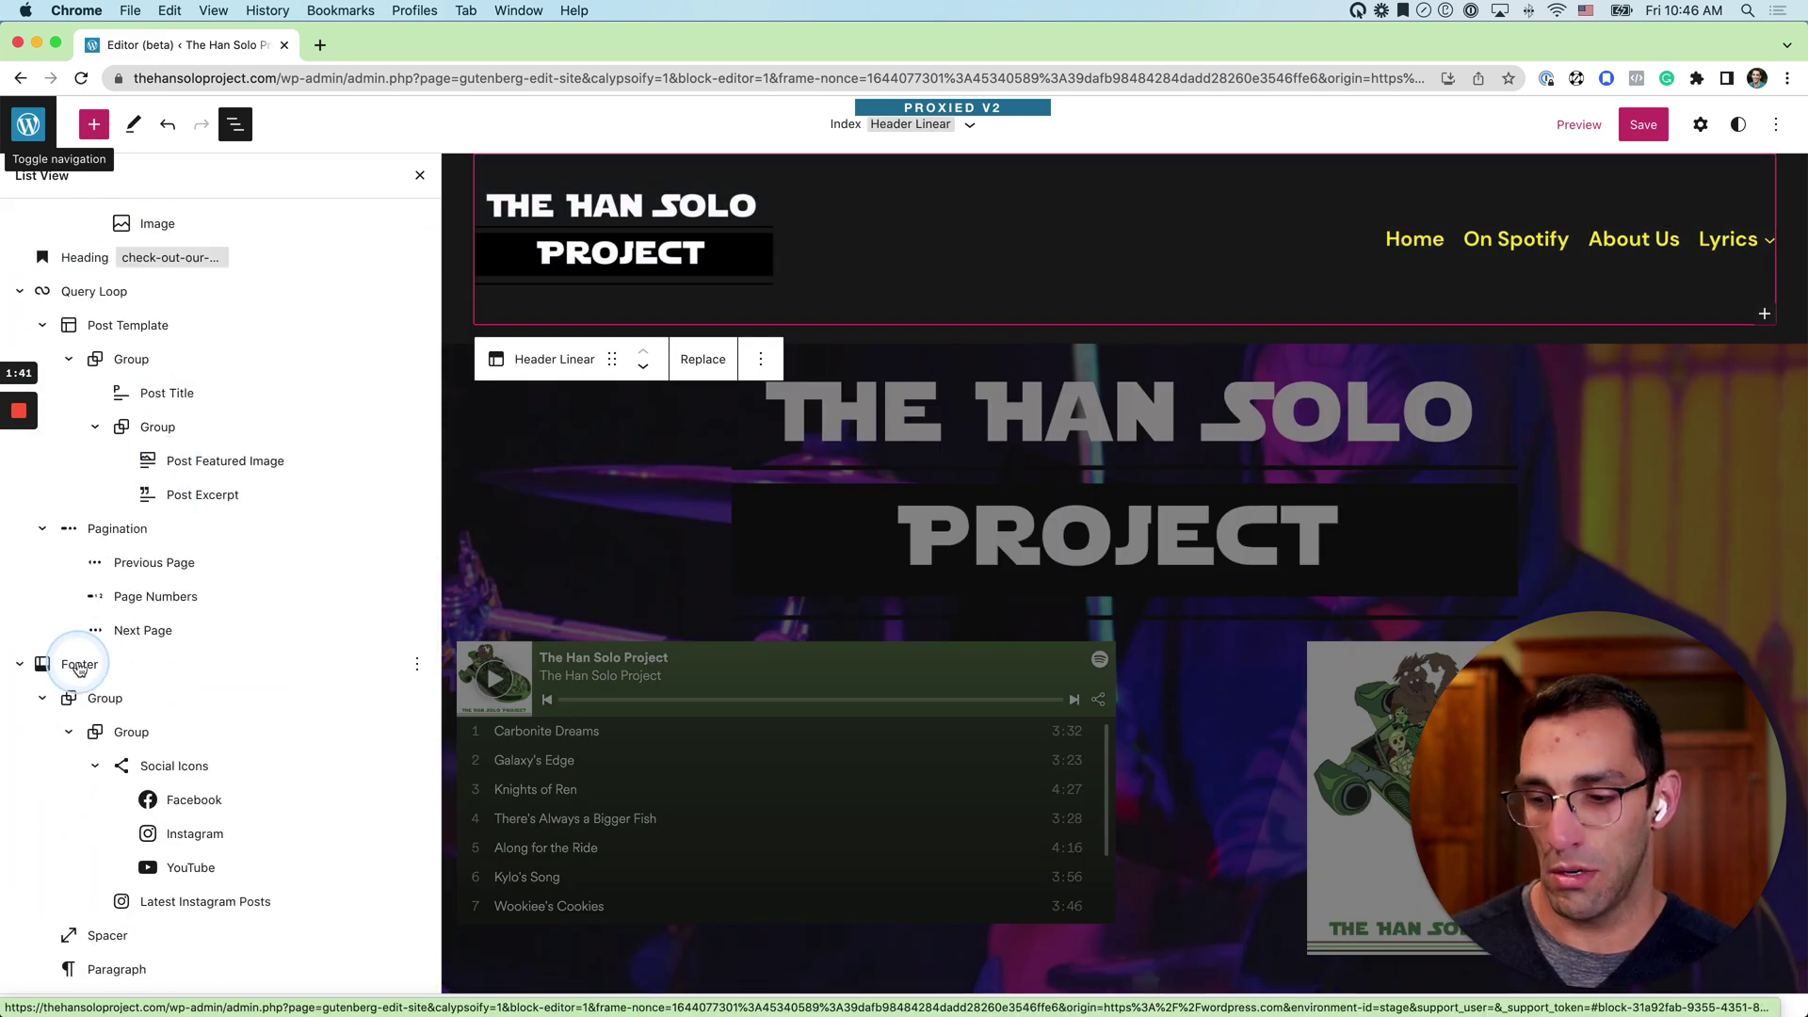
pyautogui.click(79, 664)
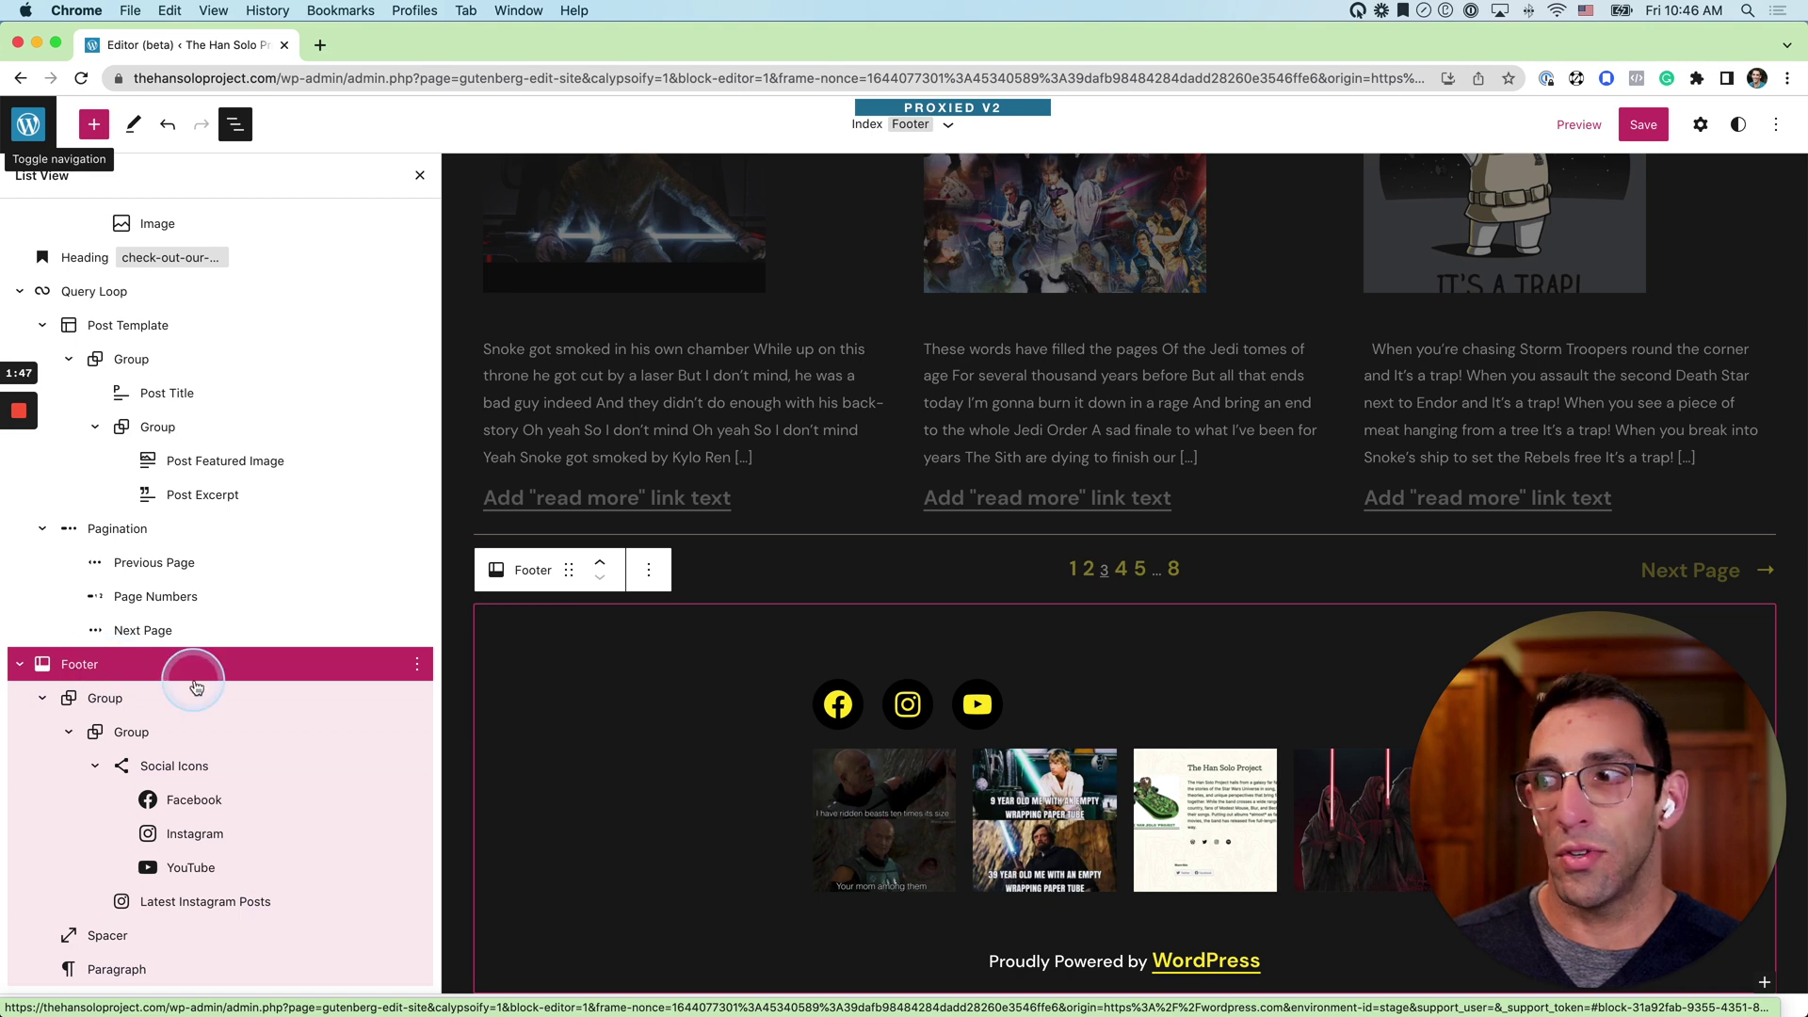
# Step: Move the YouTube social icon ahead of Facebook in the footer's Social Icons block
pyautogui.moveTo(174, 856); pyautogui.dragTo(165, 831)
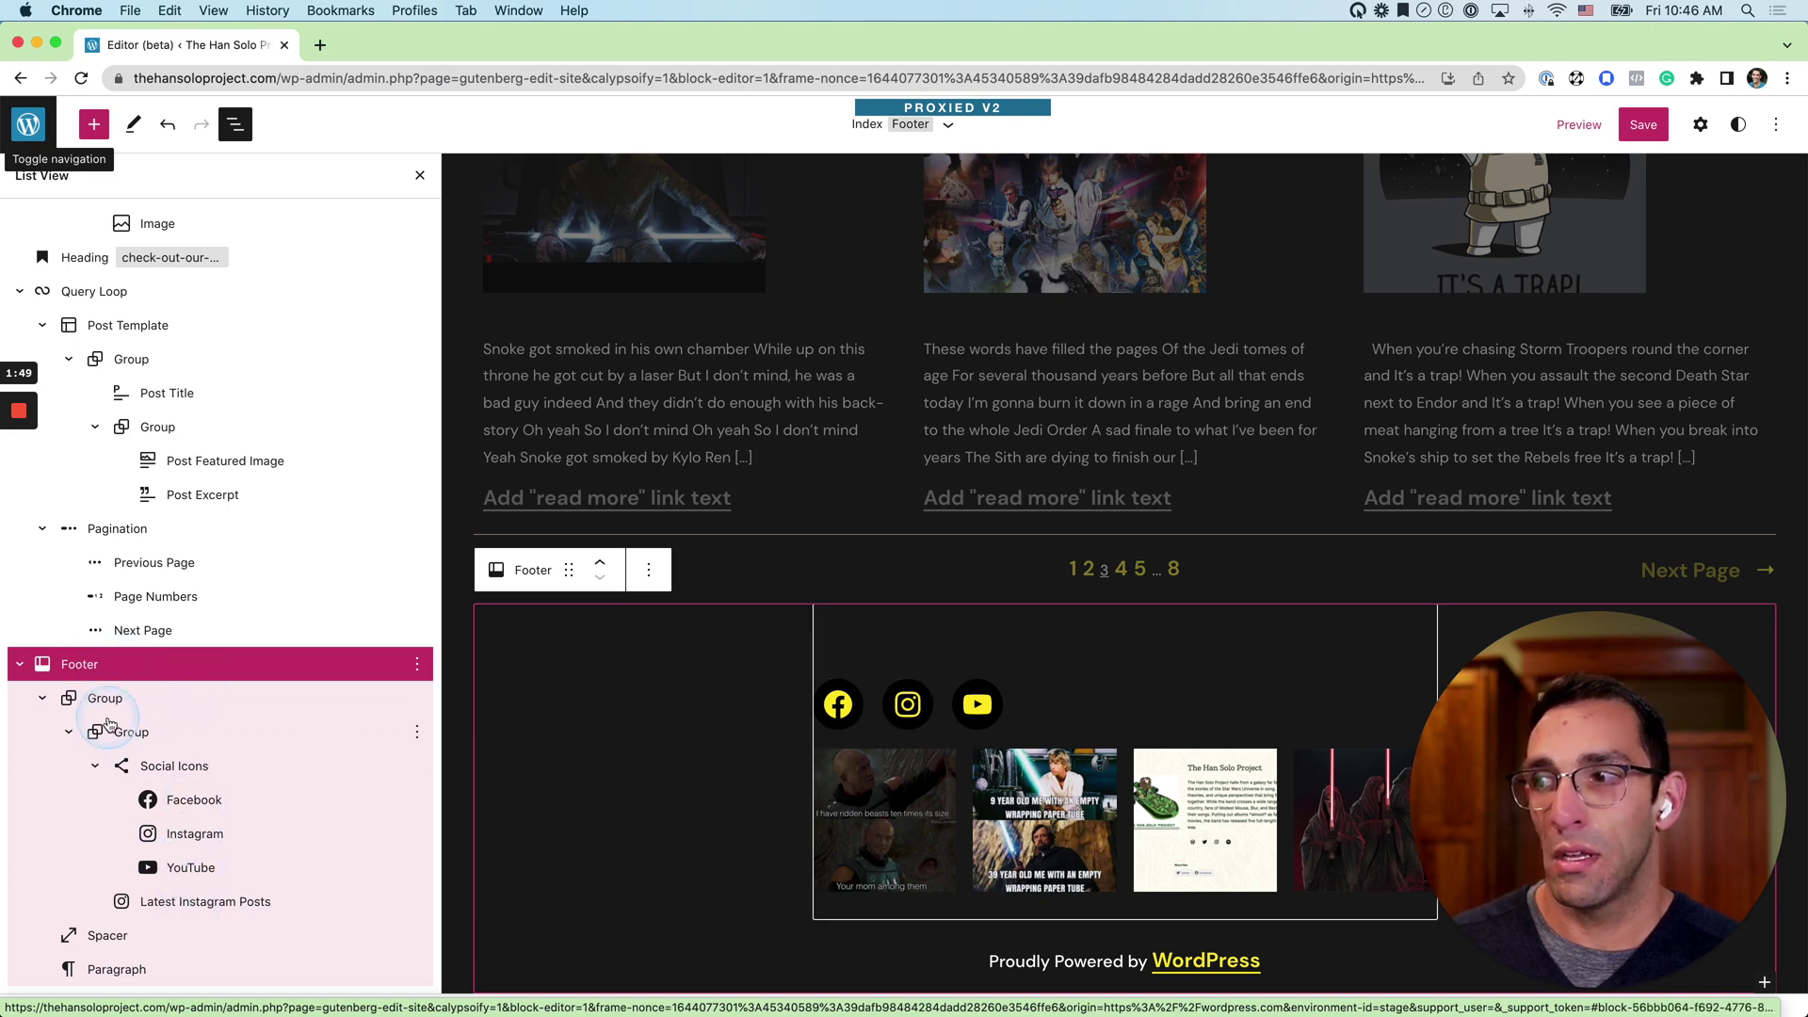
pyautogui.click(98, 770)
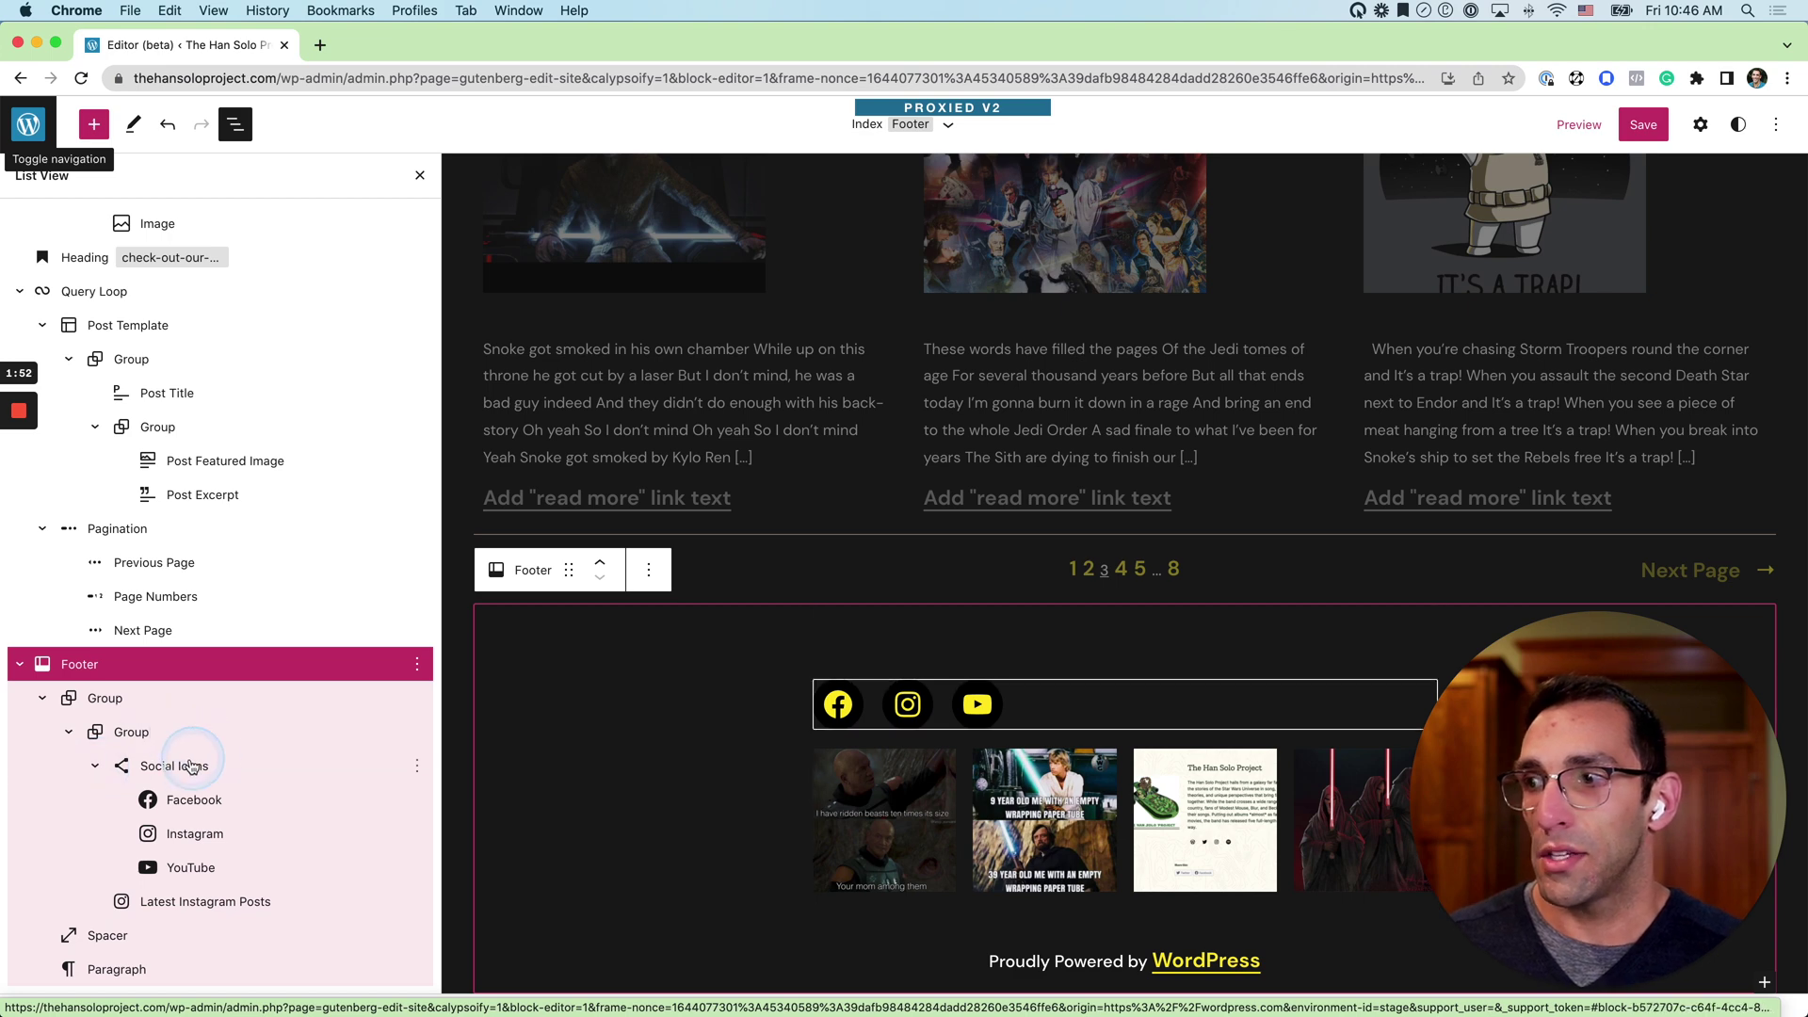
pyautogui.click(189, 806)
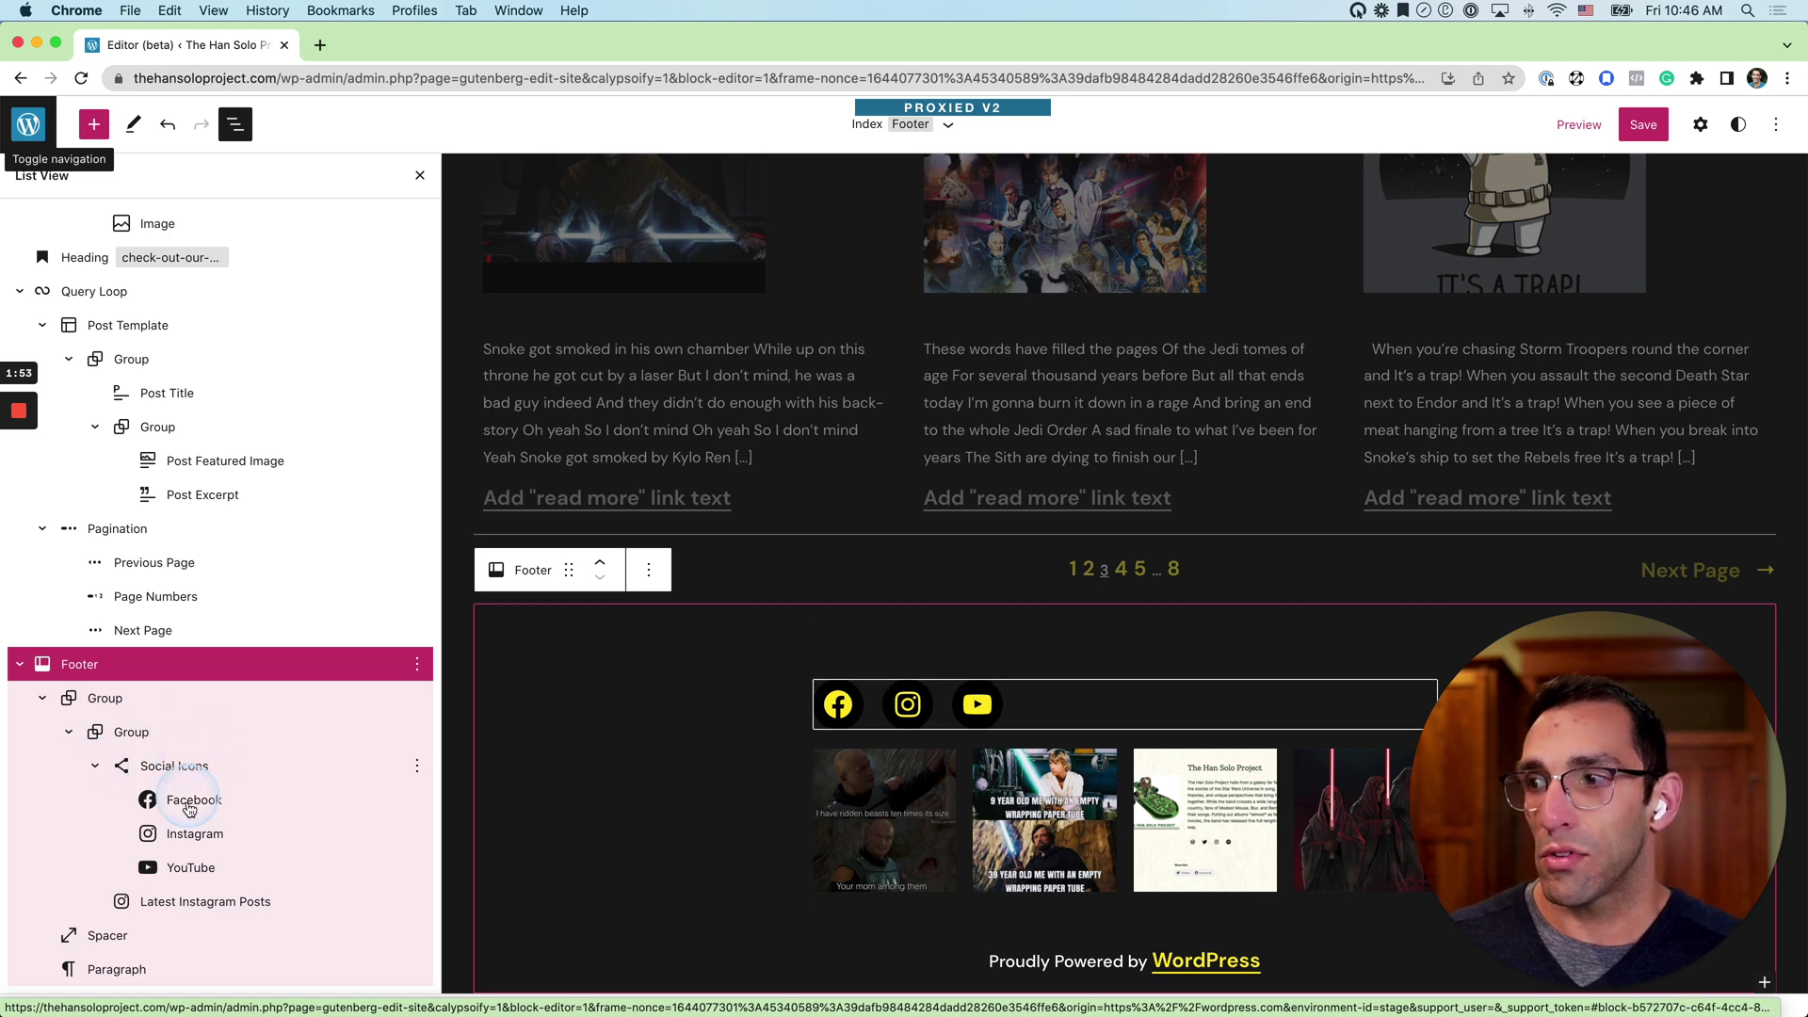
pyautogui.click(199, 906)
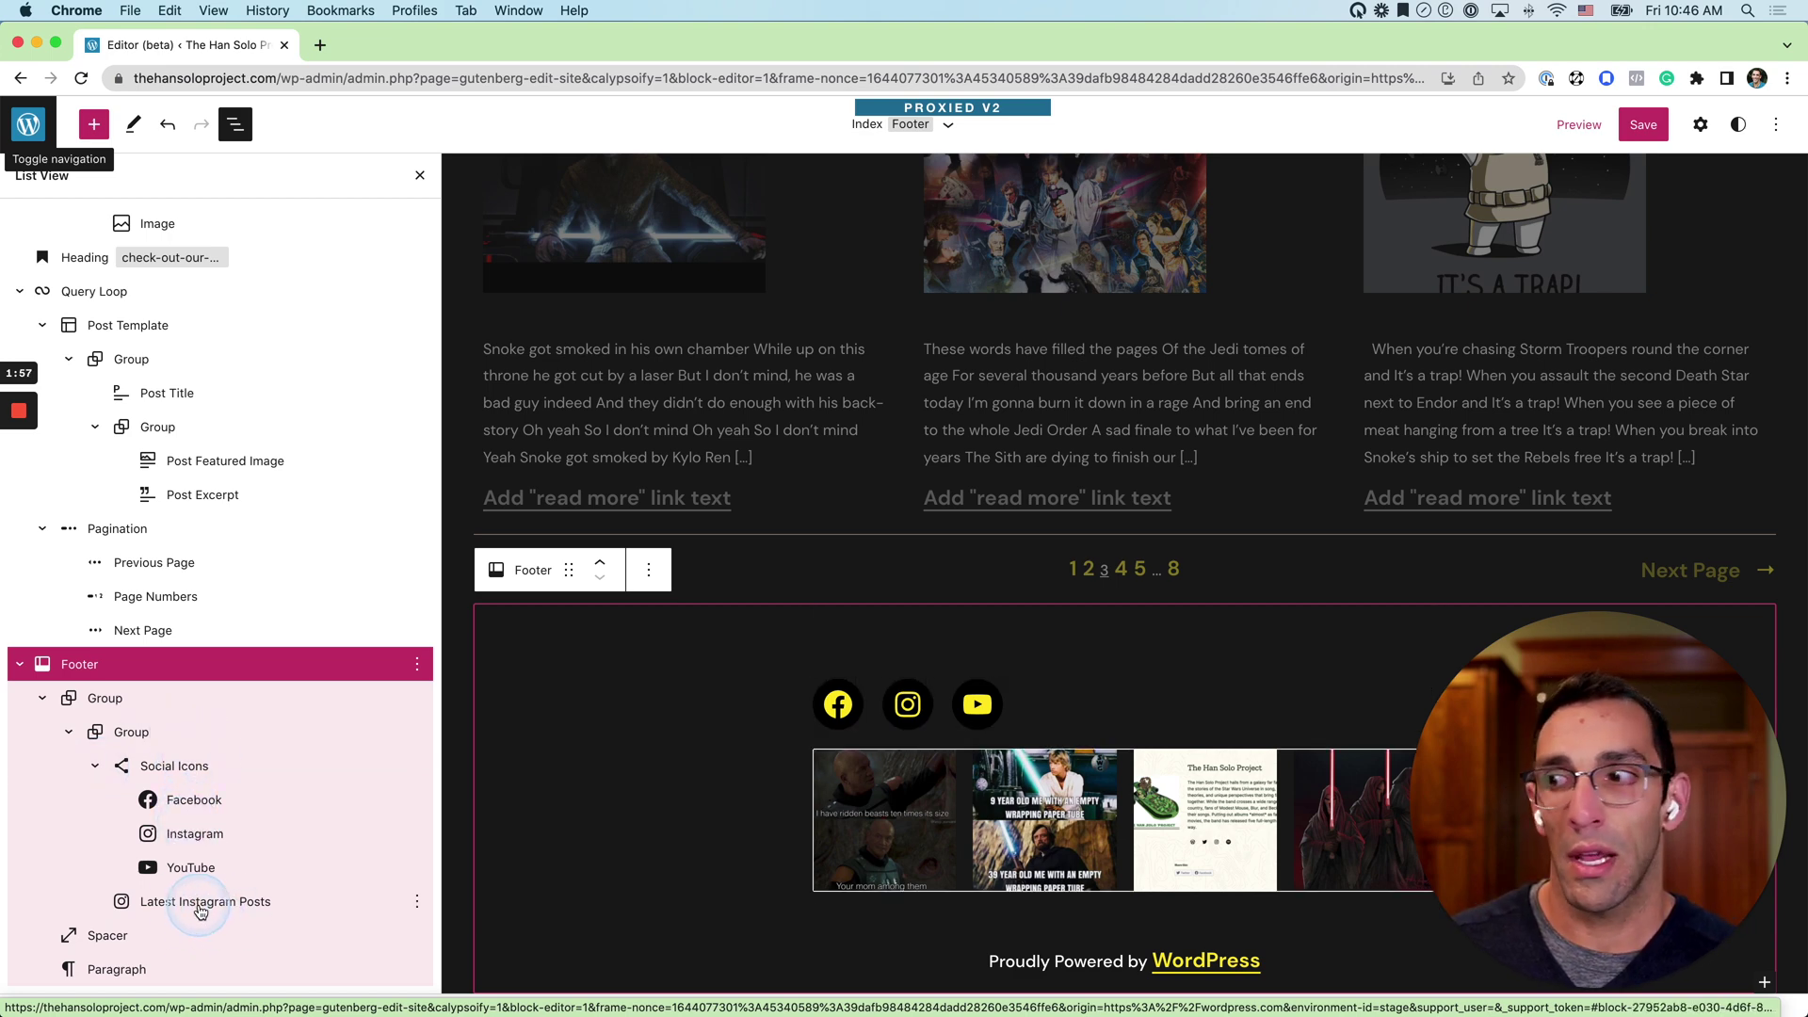
pyautogui.click(190, 868)
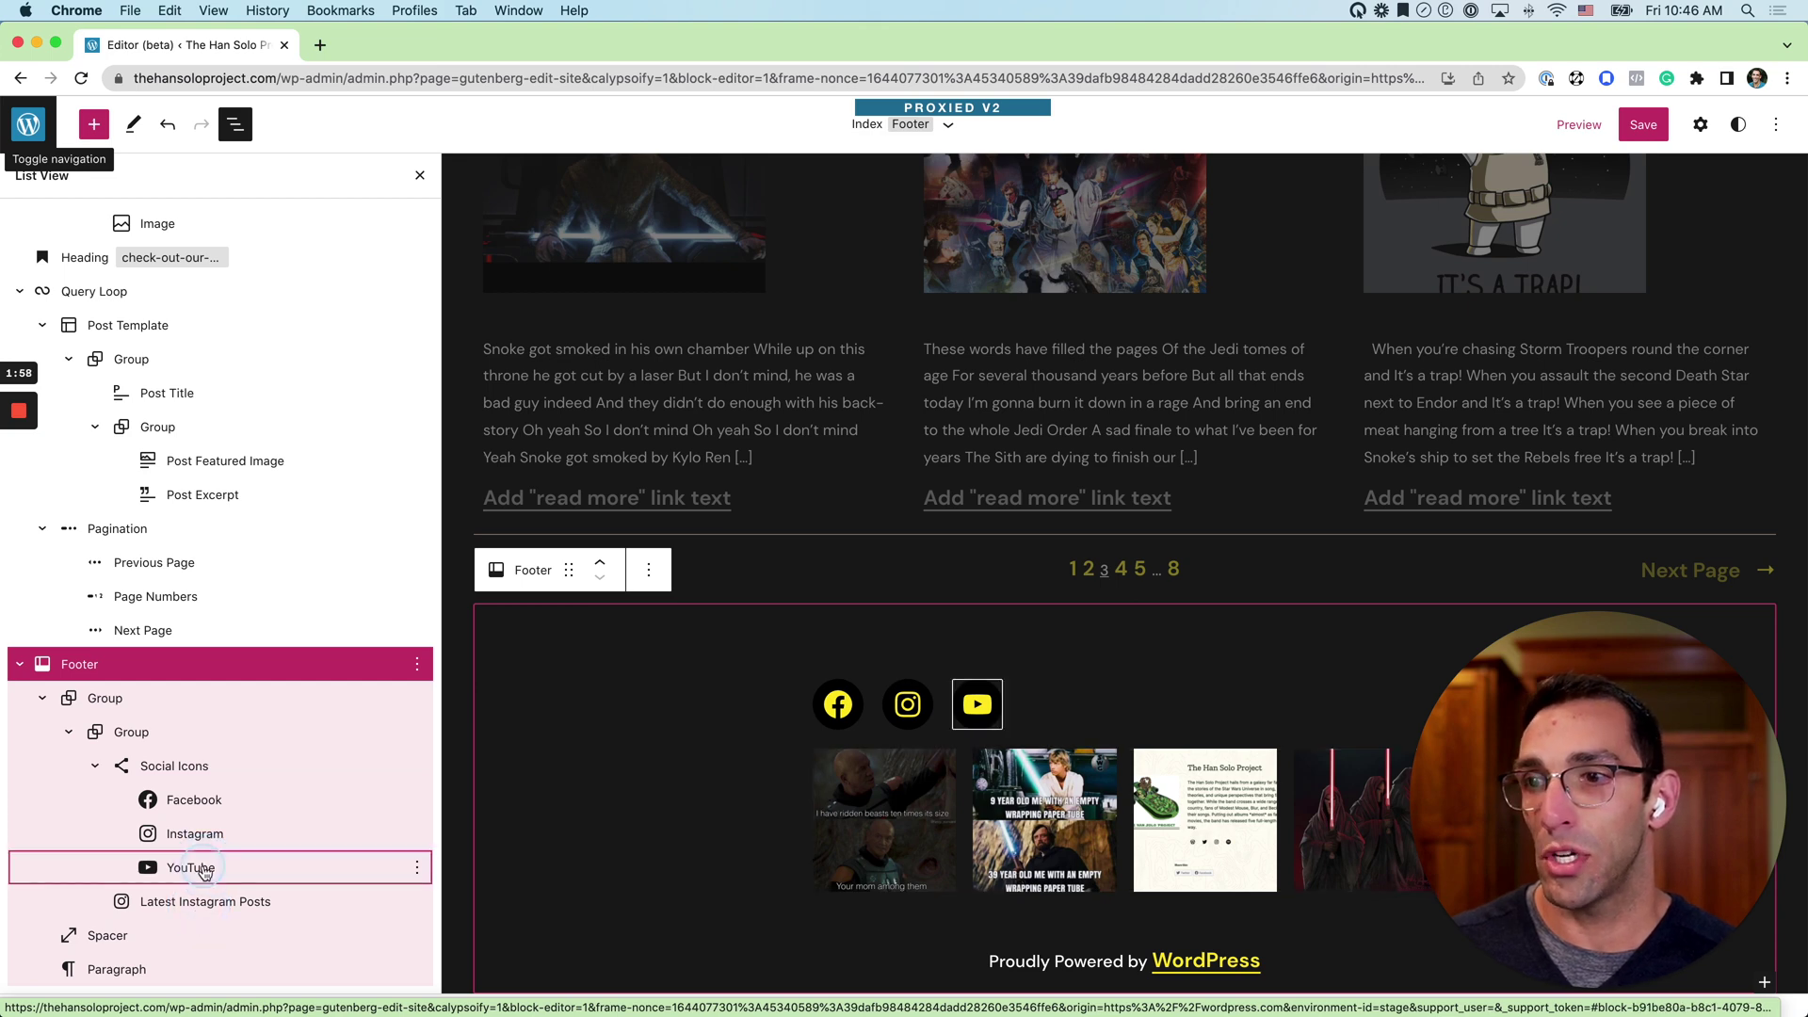
pyautogui.moveTo(162, 861); pyautogui.dragTo(196, 845)
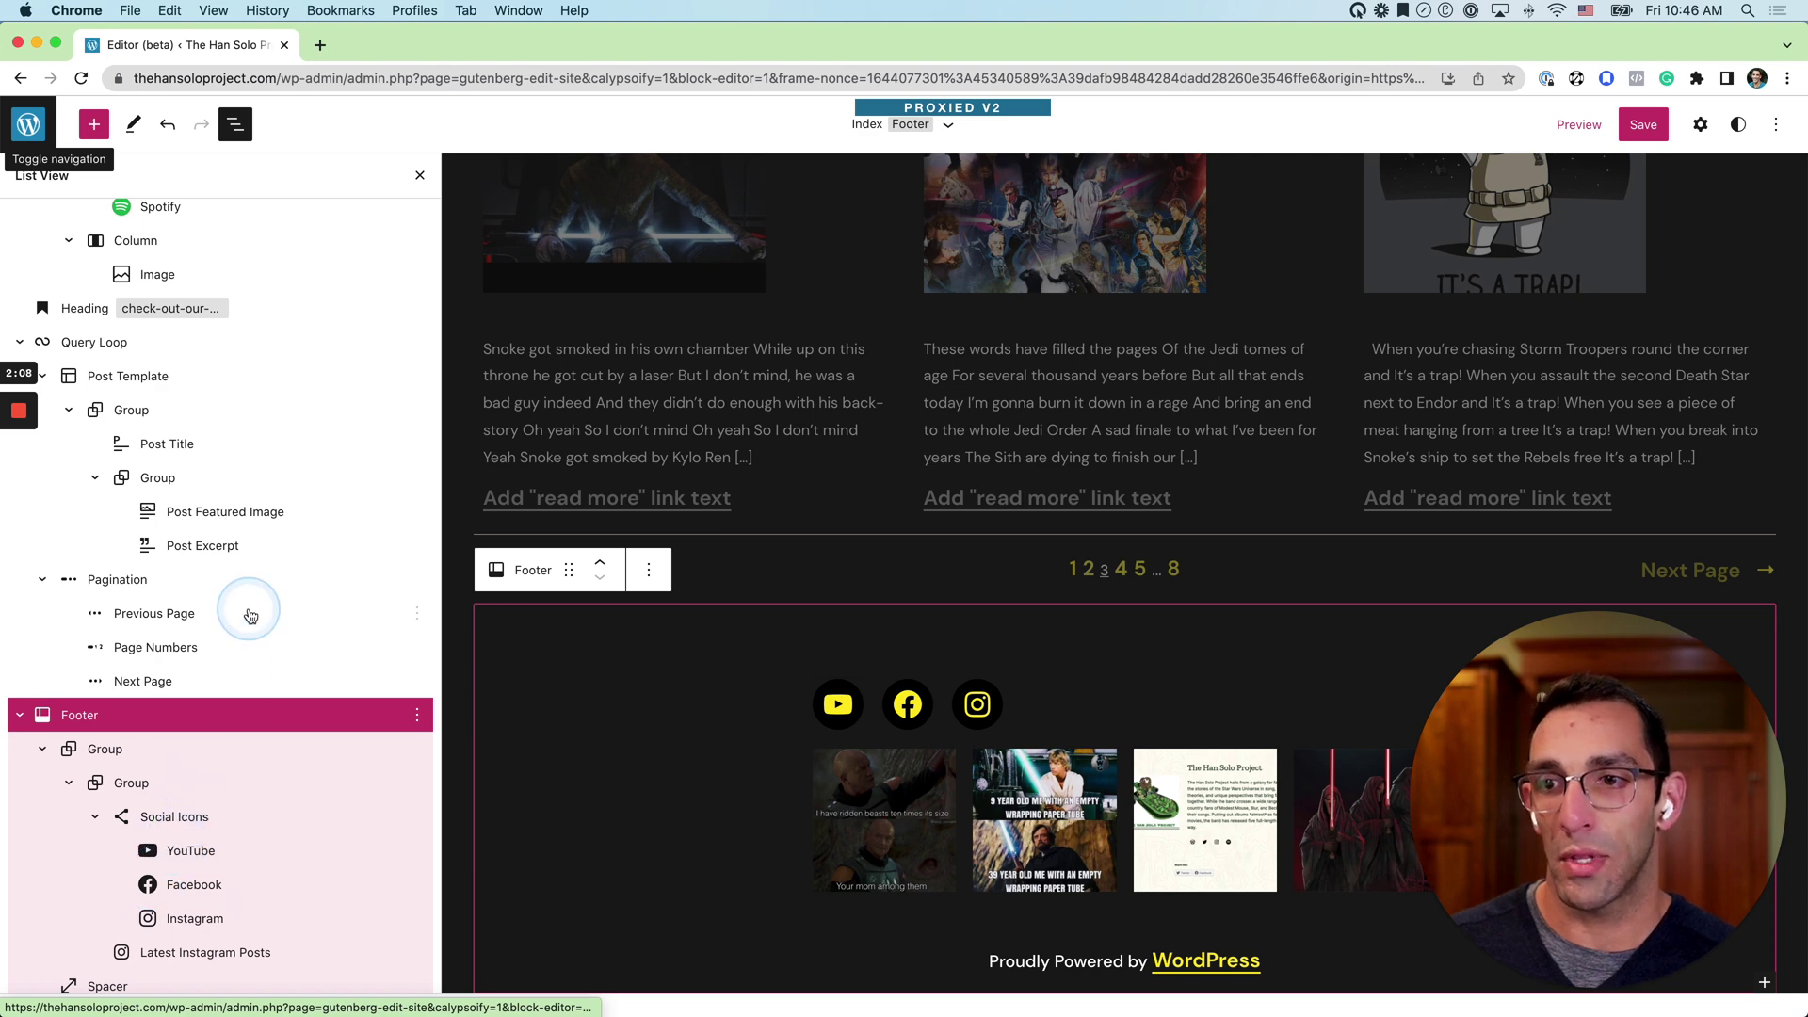
# Step: Select the Header Linear part and close the block outline
pyautogui.scroll(10, 250, 612)
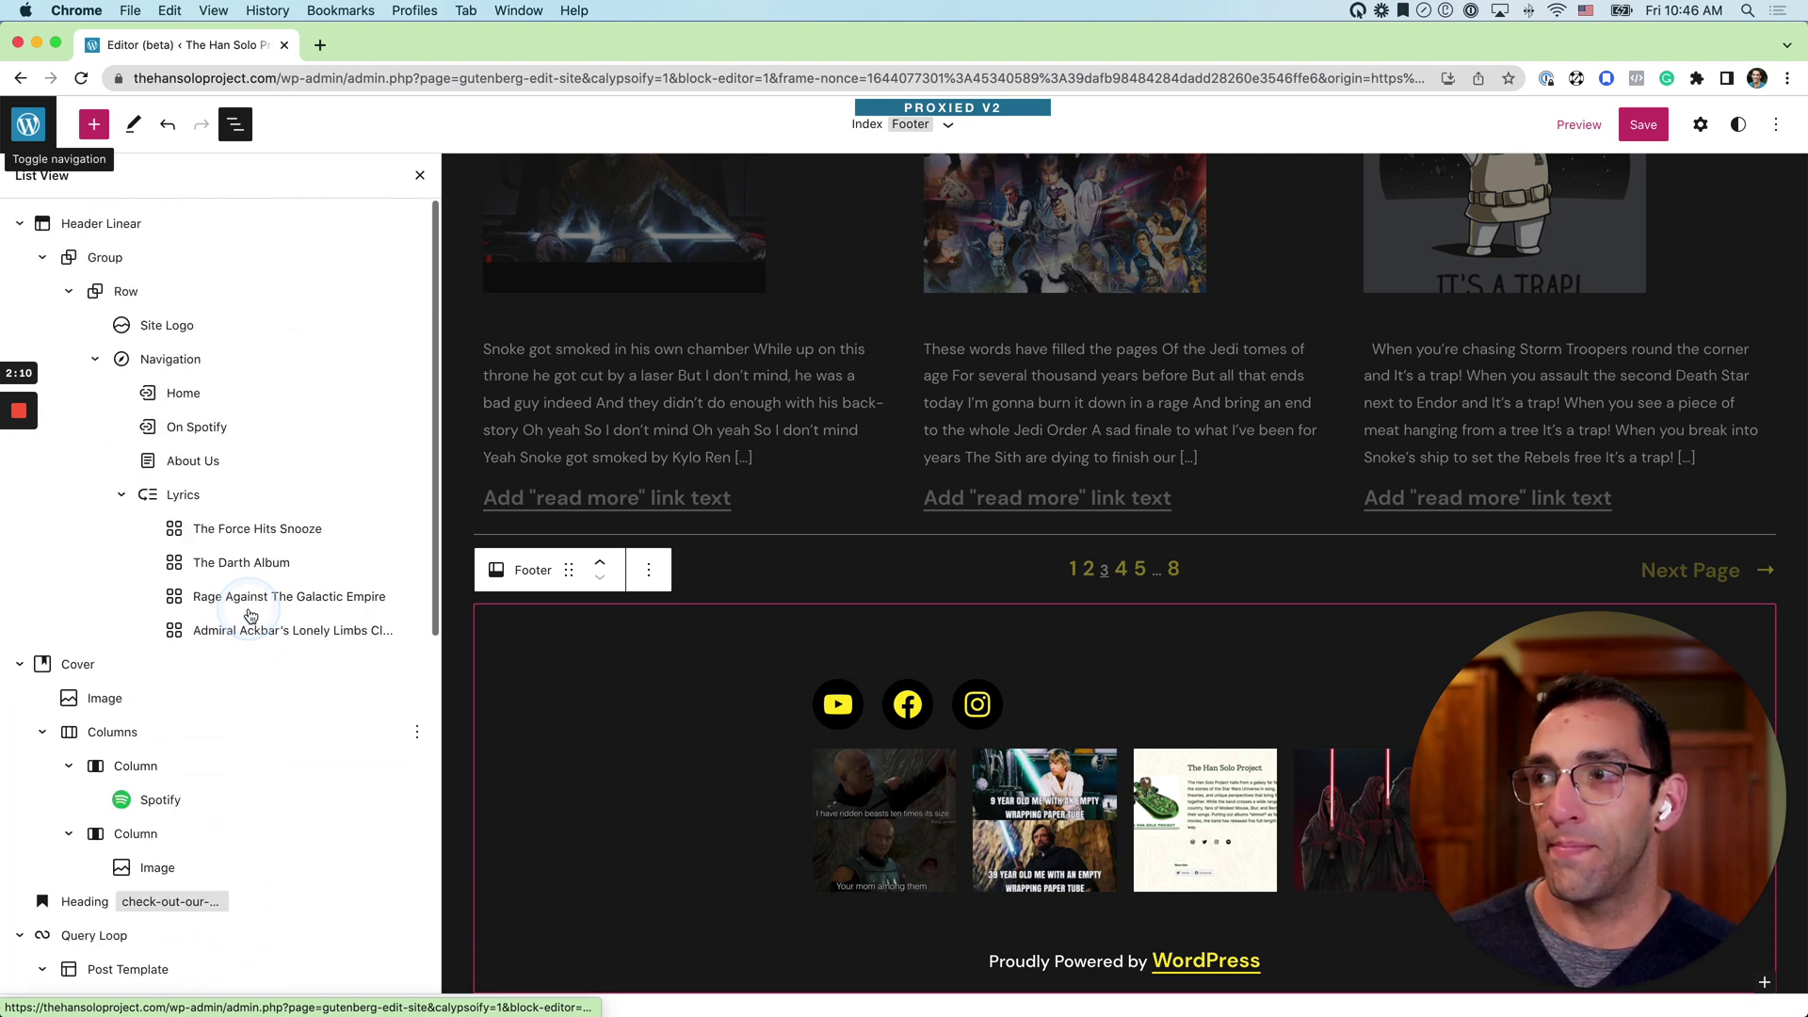
pyautogui.click(119, 223)
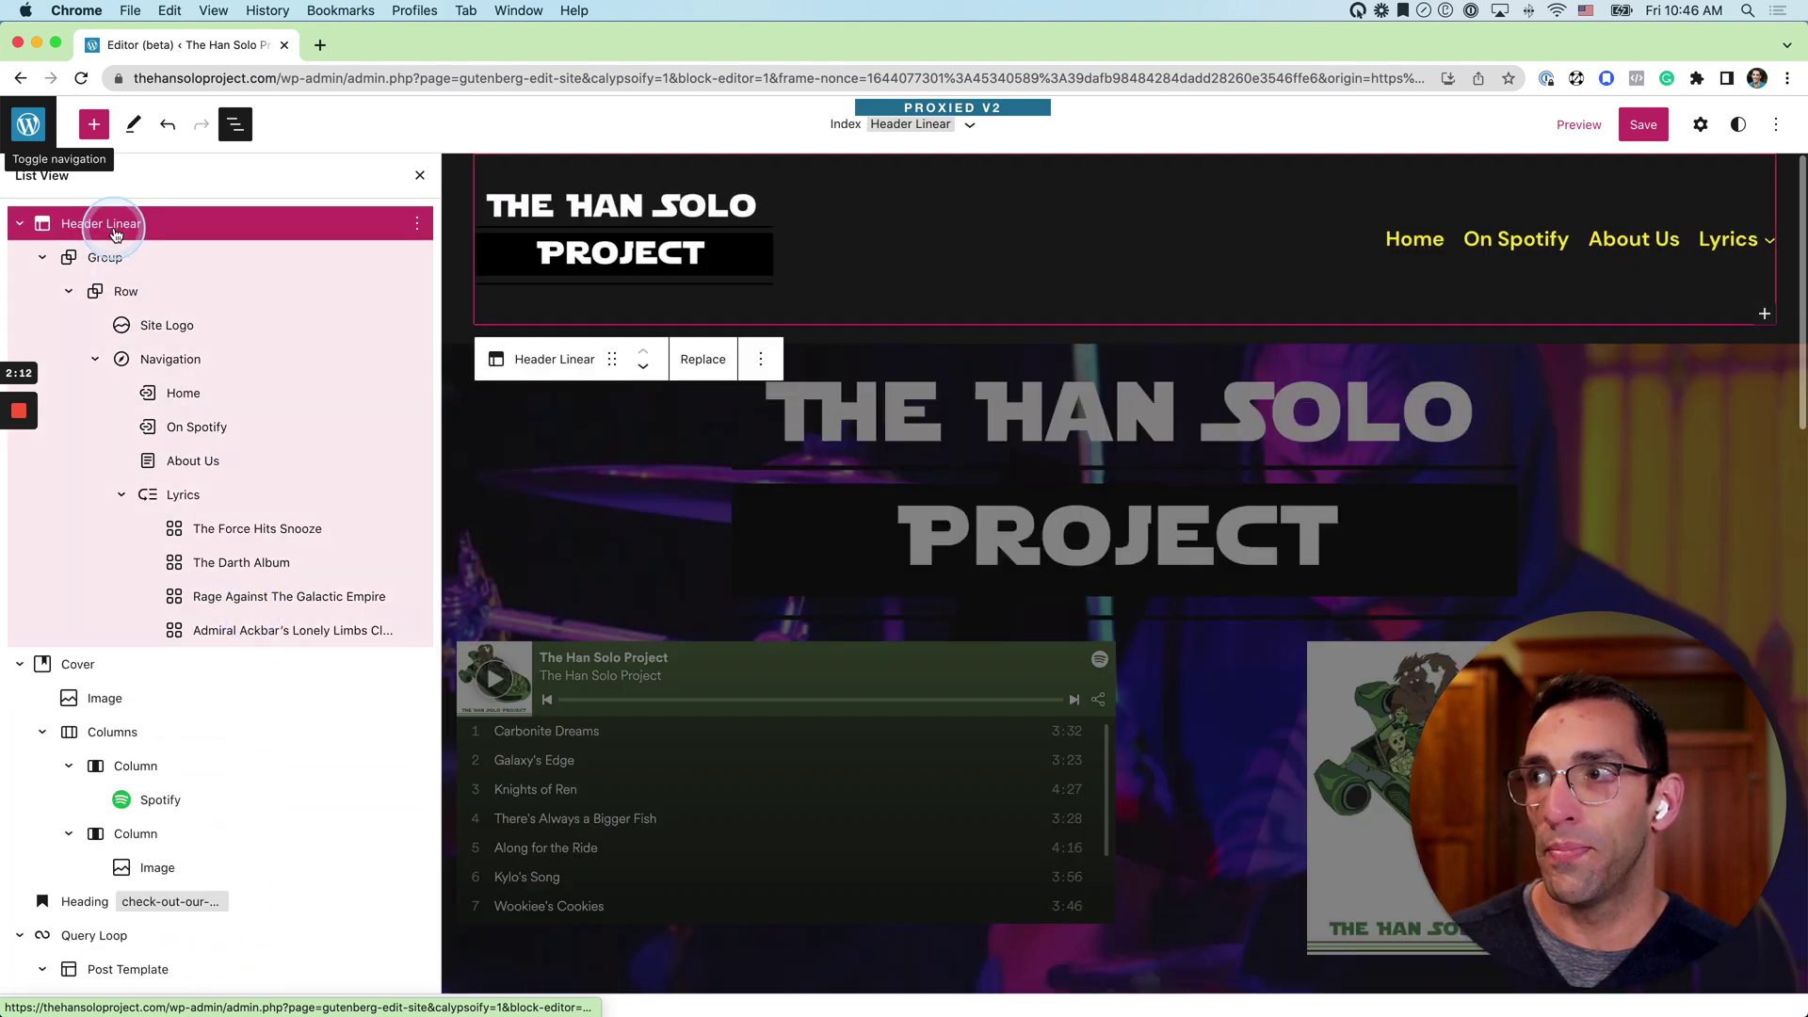
pyautogui.click(235, 125)
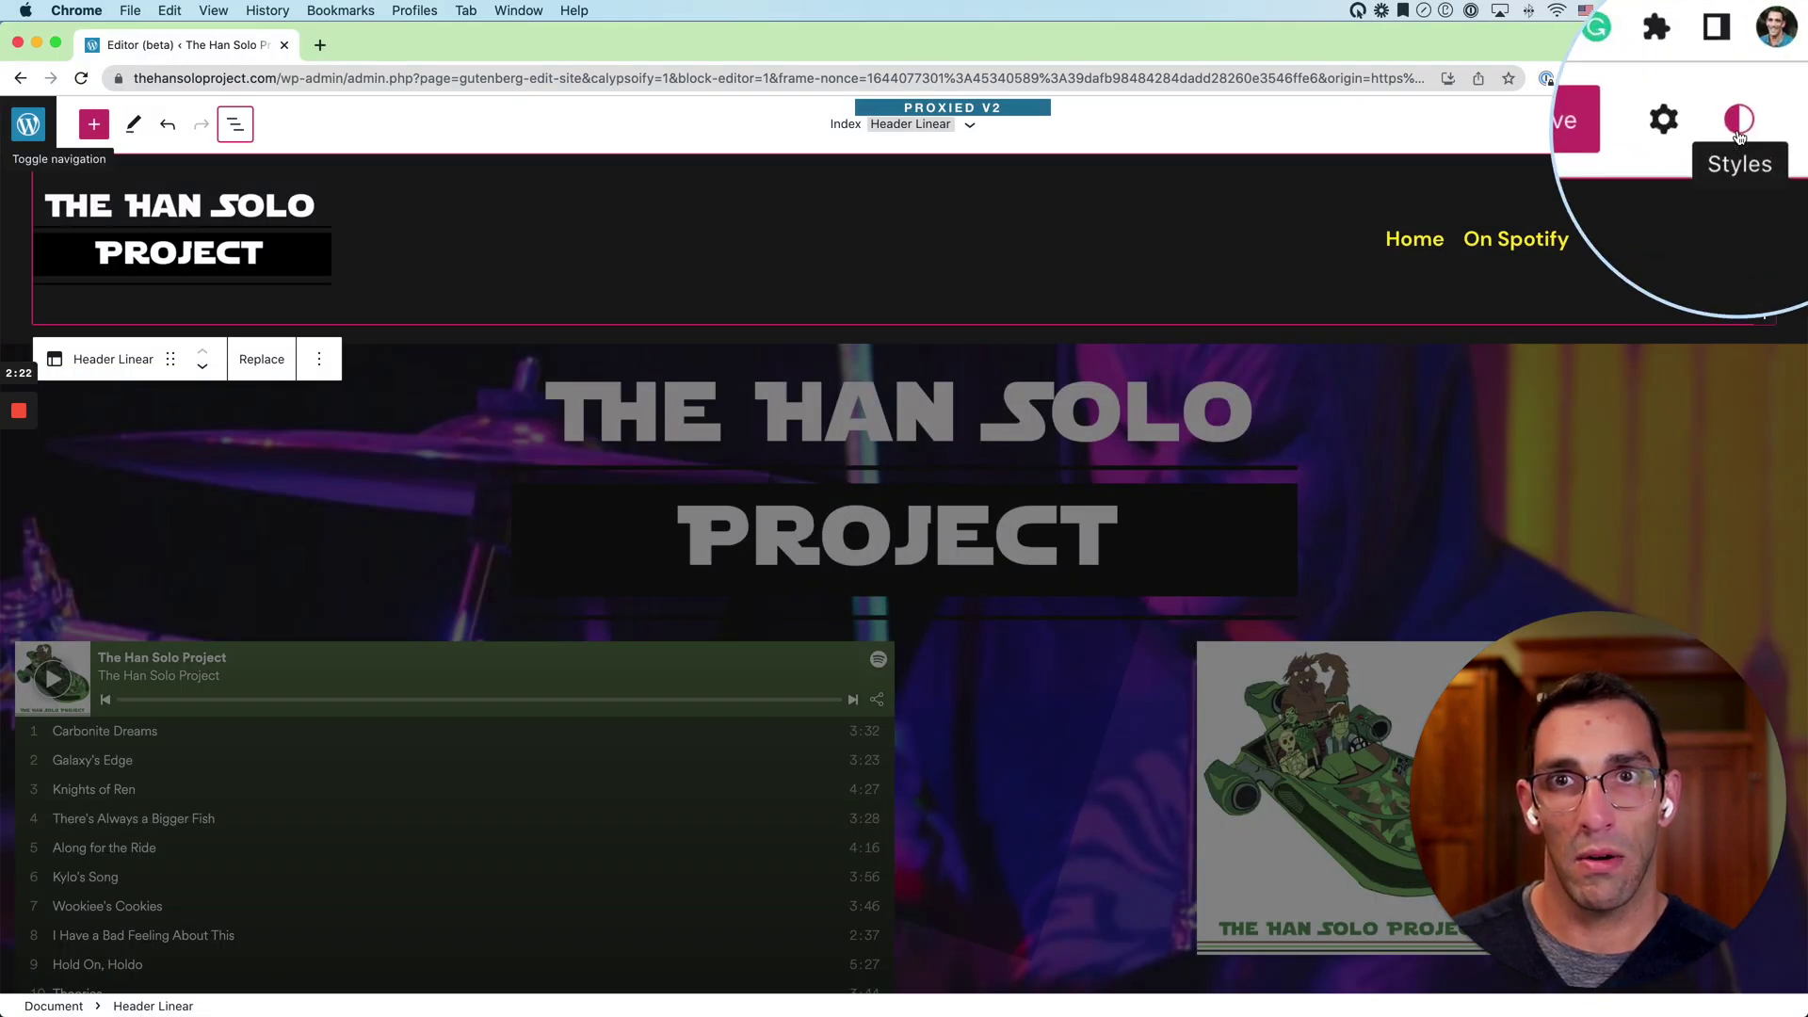
# Step: Open the global Styles panel for the site
pyautogui.rightClick(1740, 137)
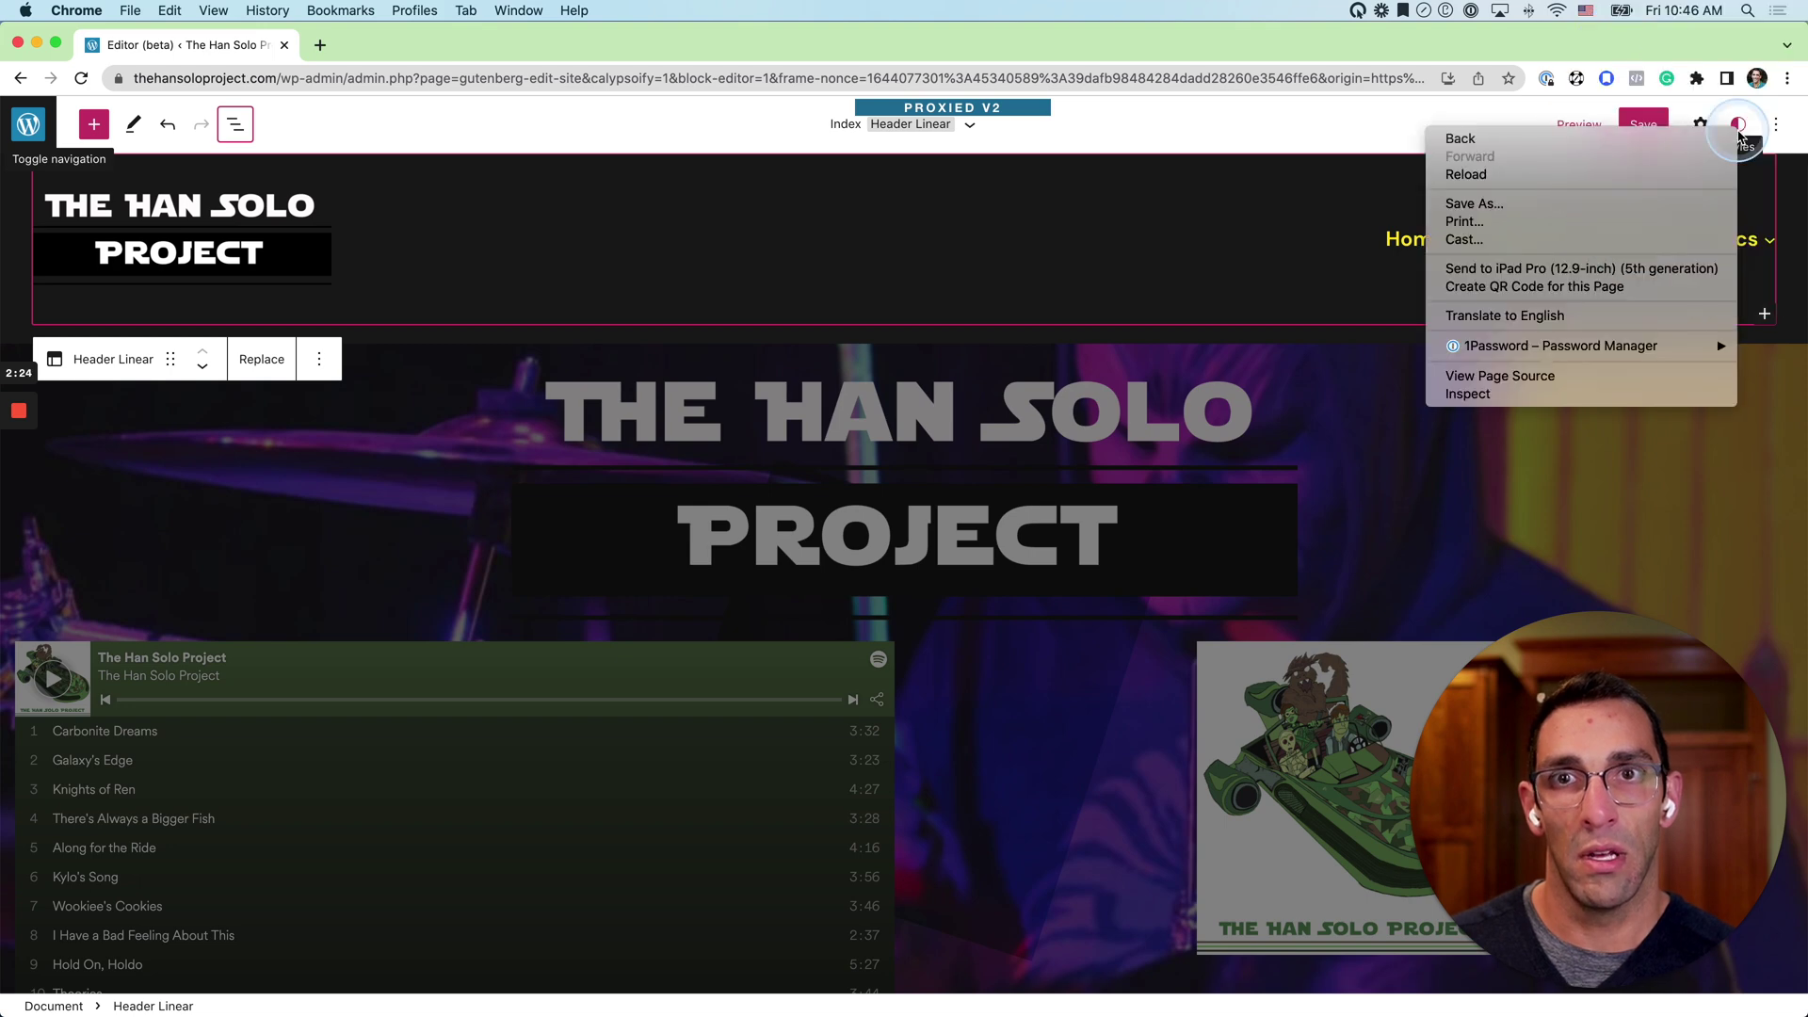
pyautogui.press('Escape')
pyautogui.click(1739, 132)
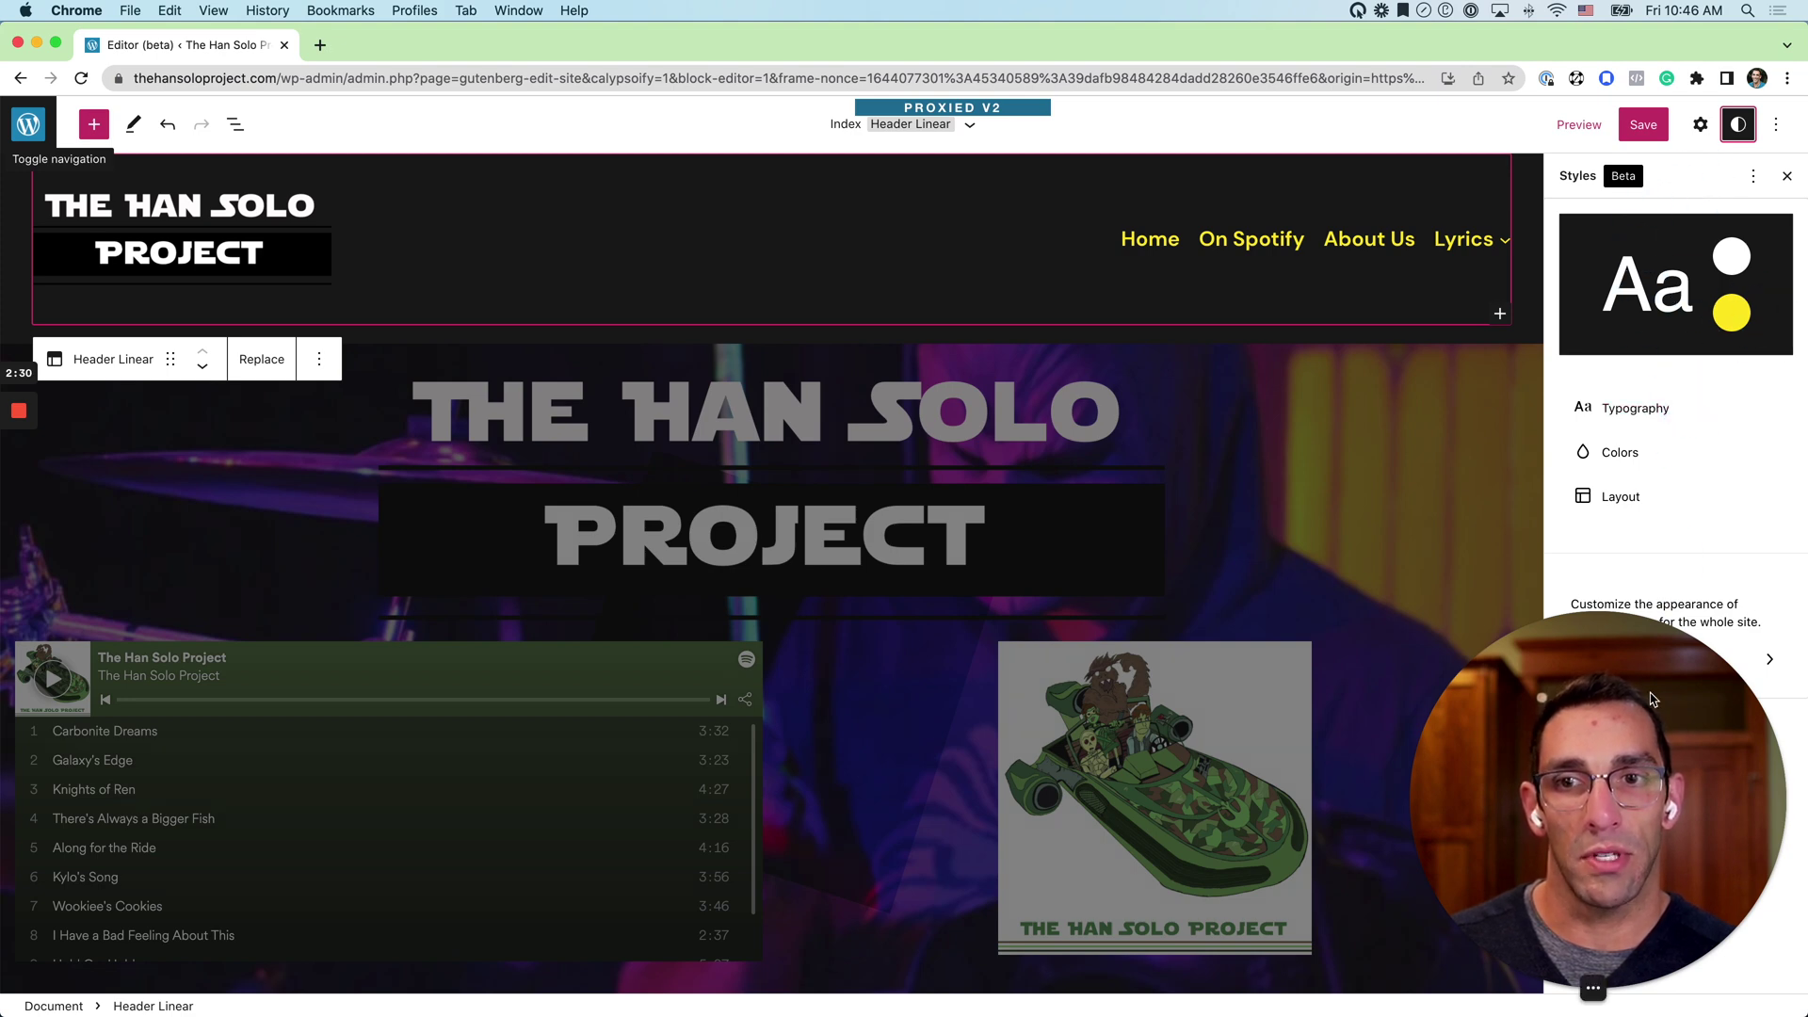
pyautogui.moveTo(1568, 698); pyautogui.dragTo(826, 688)
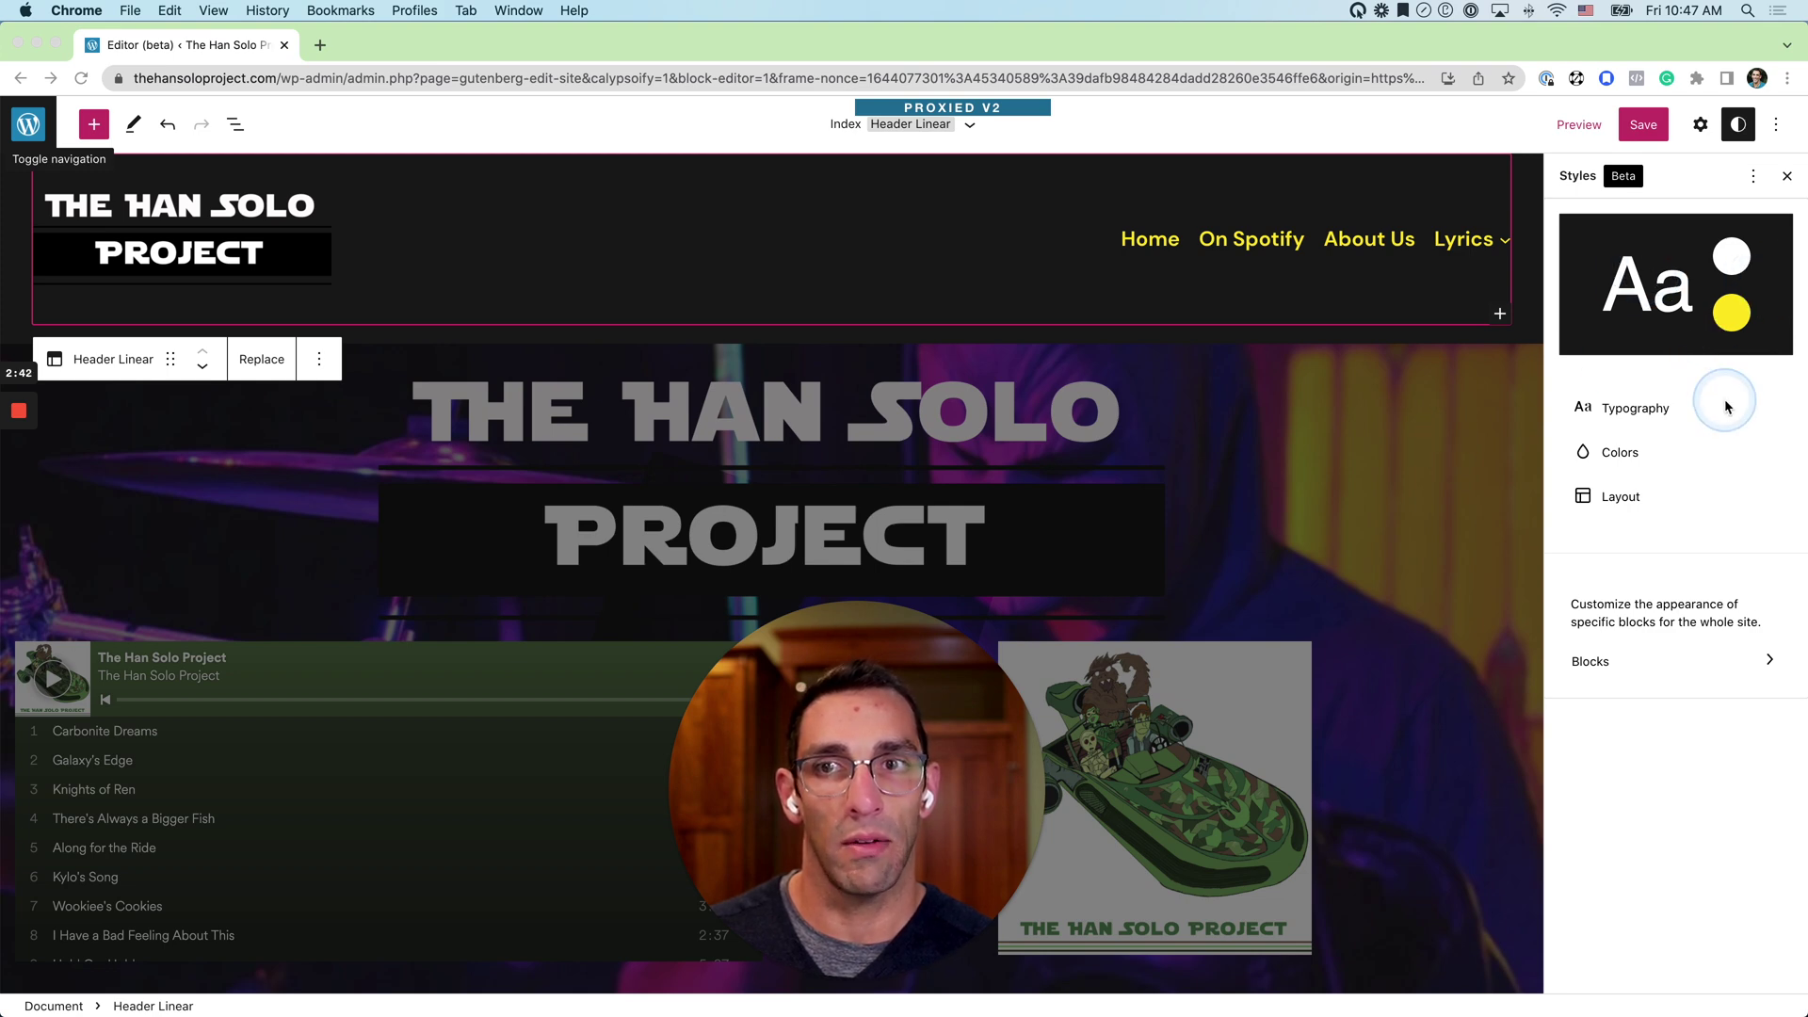
pyautogui.click(1632, 455)
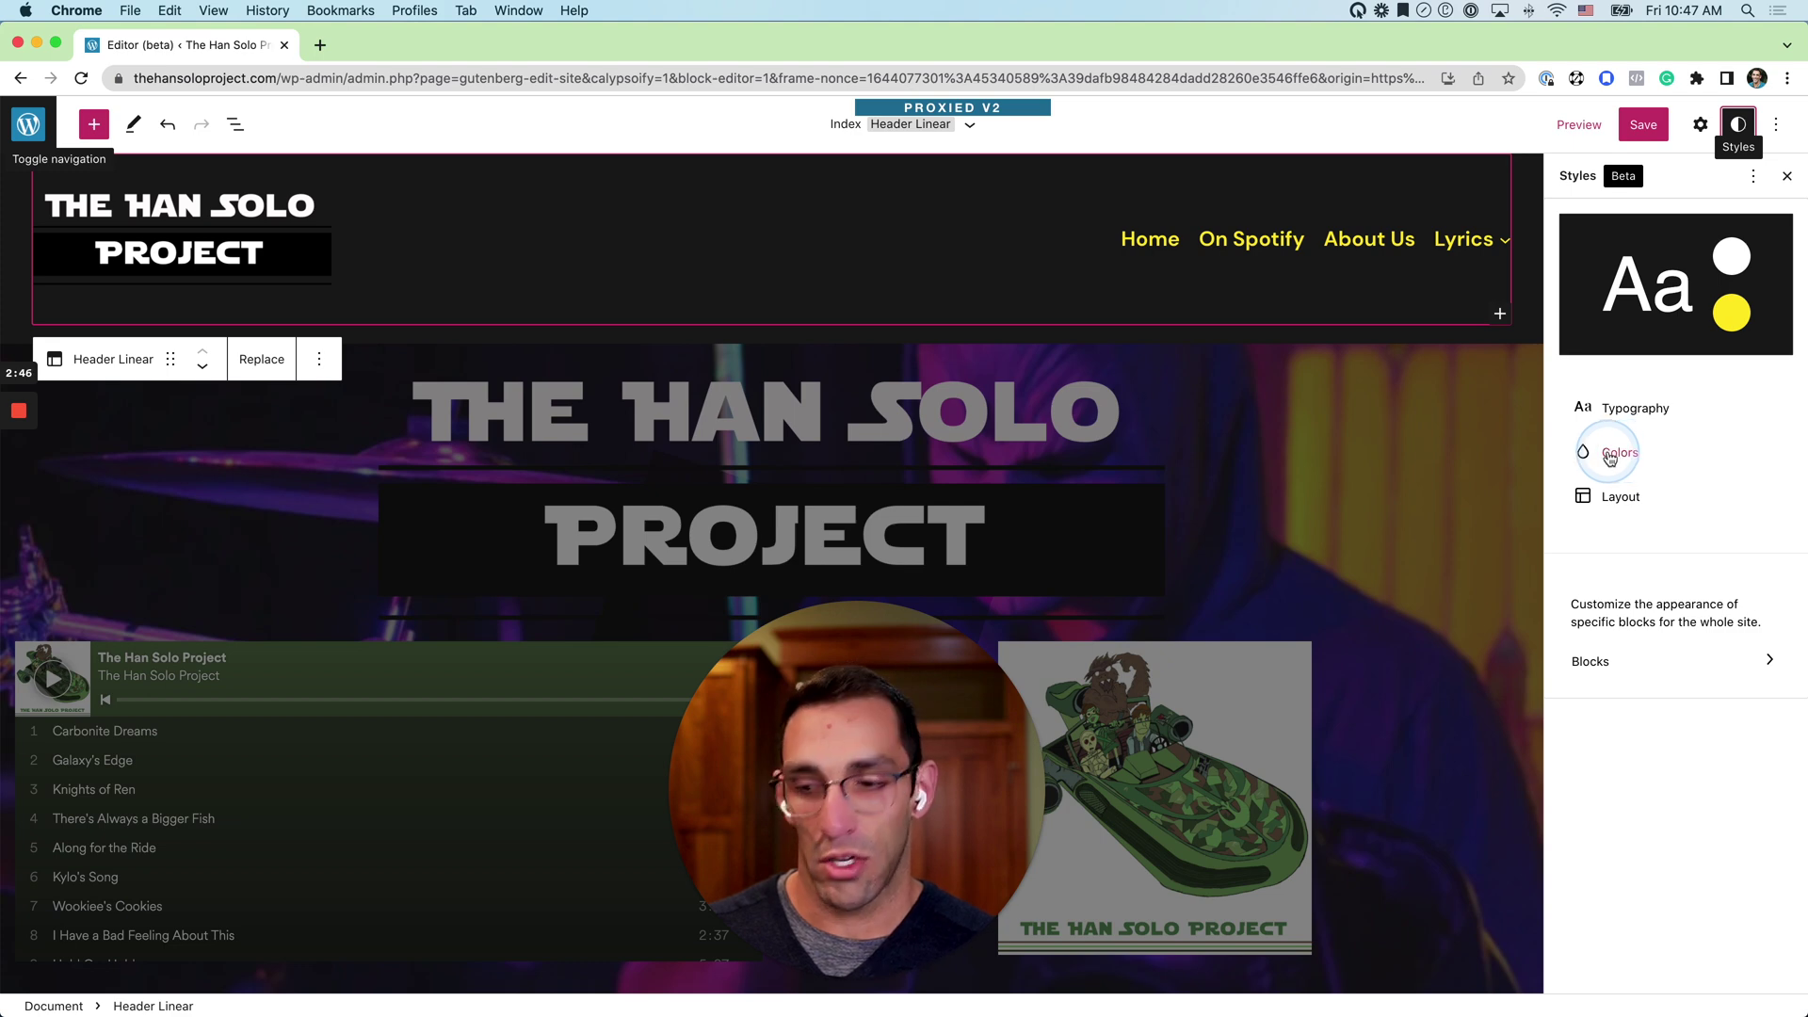
# Step: Change the site-wide background from #191919 to the White (#ffffff) swatch
pyautogui.click(1612, 458)
pyautogui.click(1611, 459)
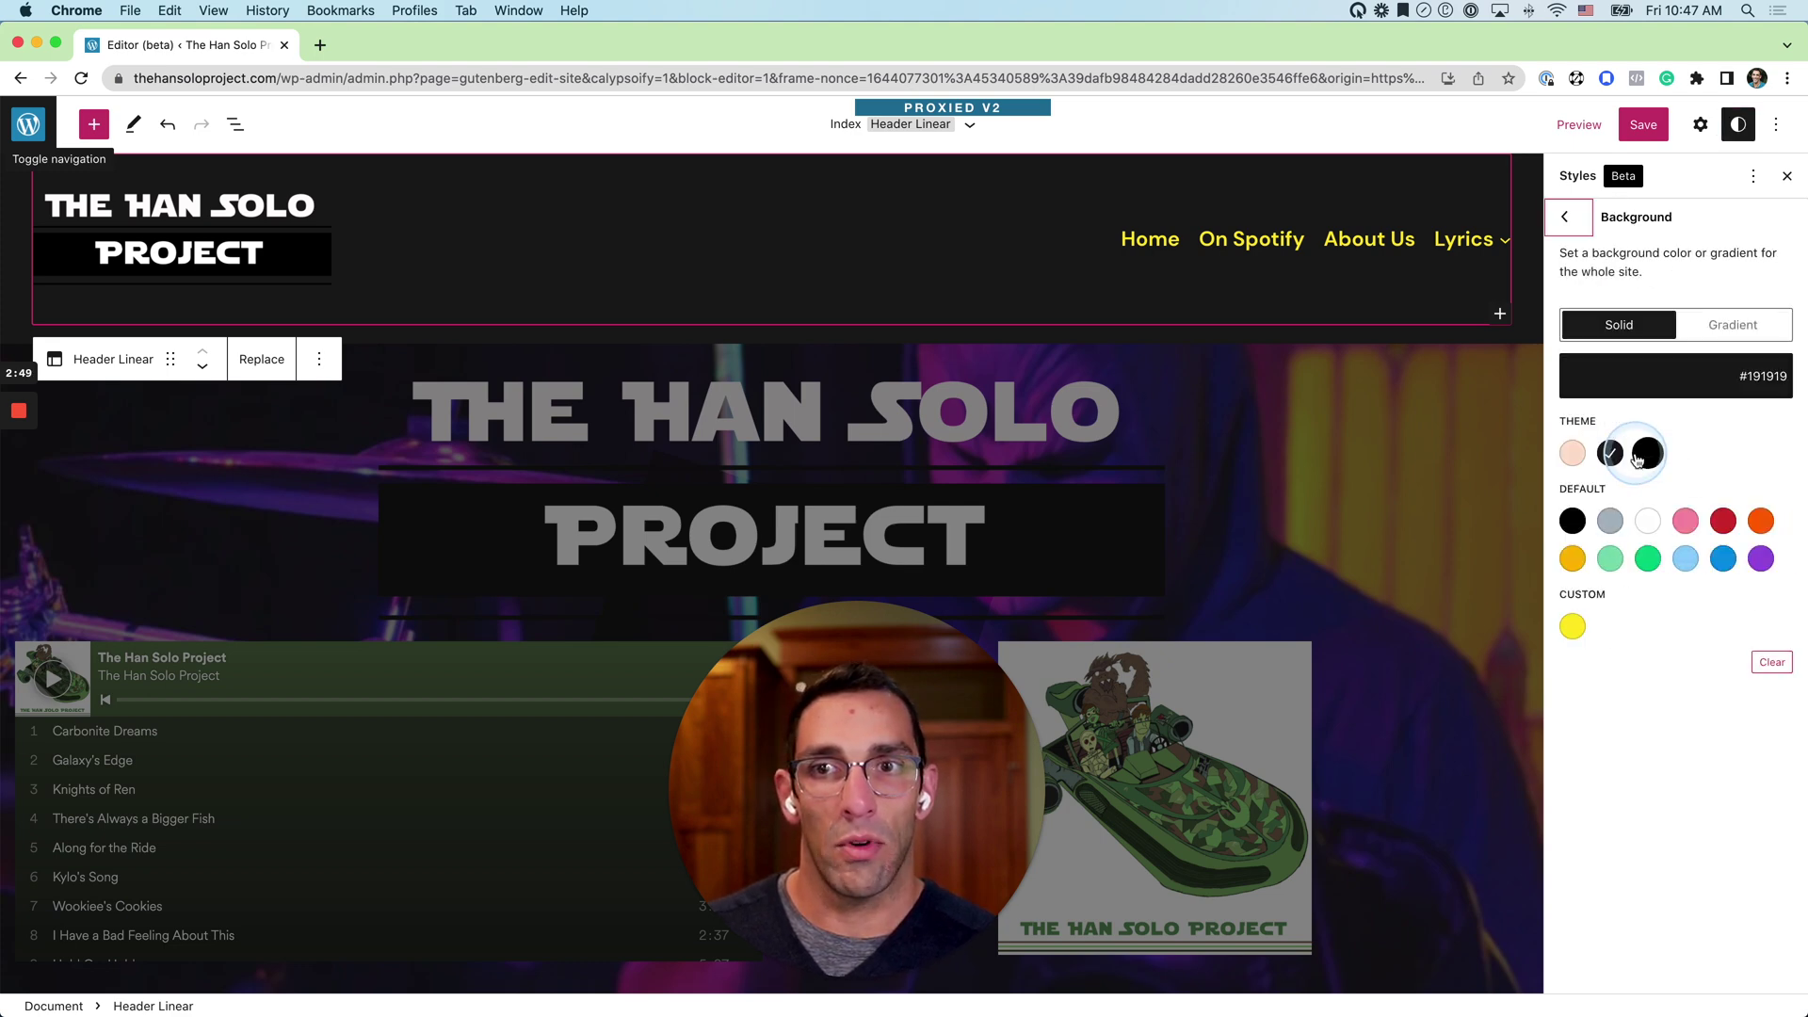
pyautogui.click(1649, 521)
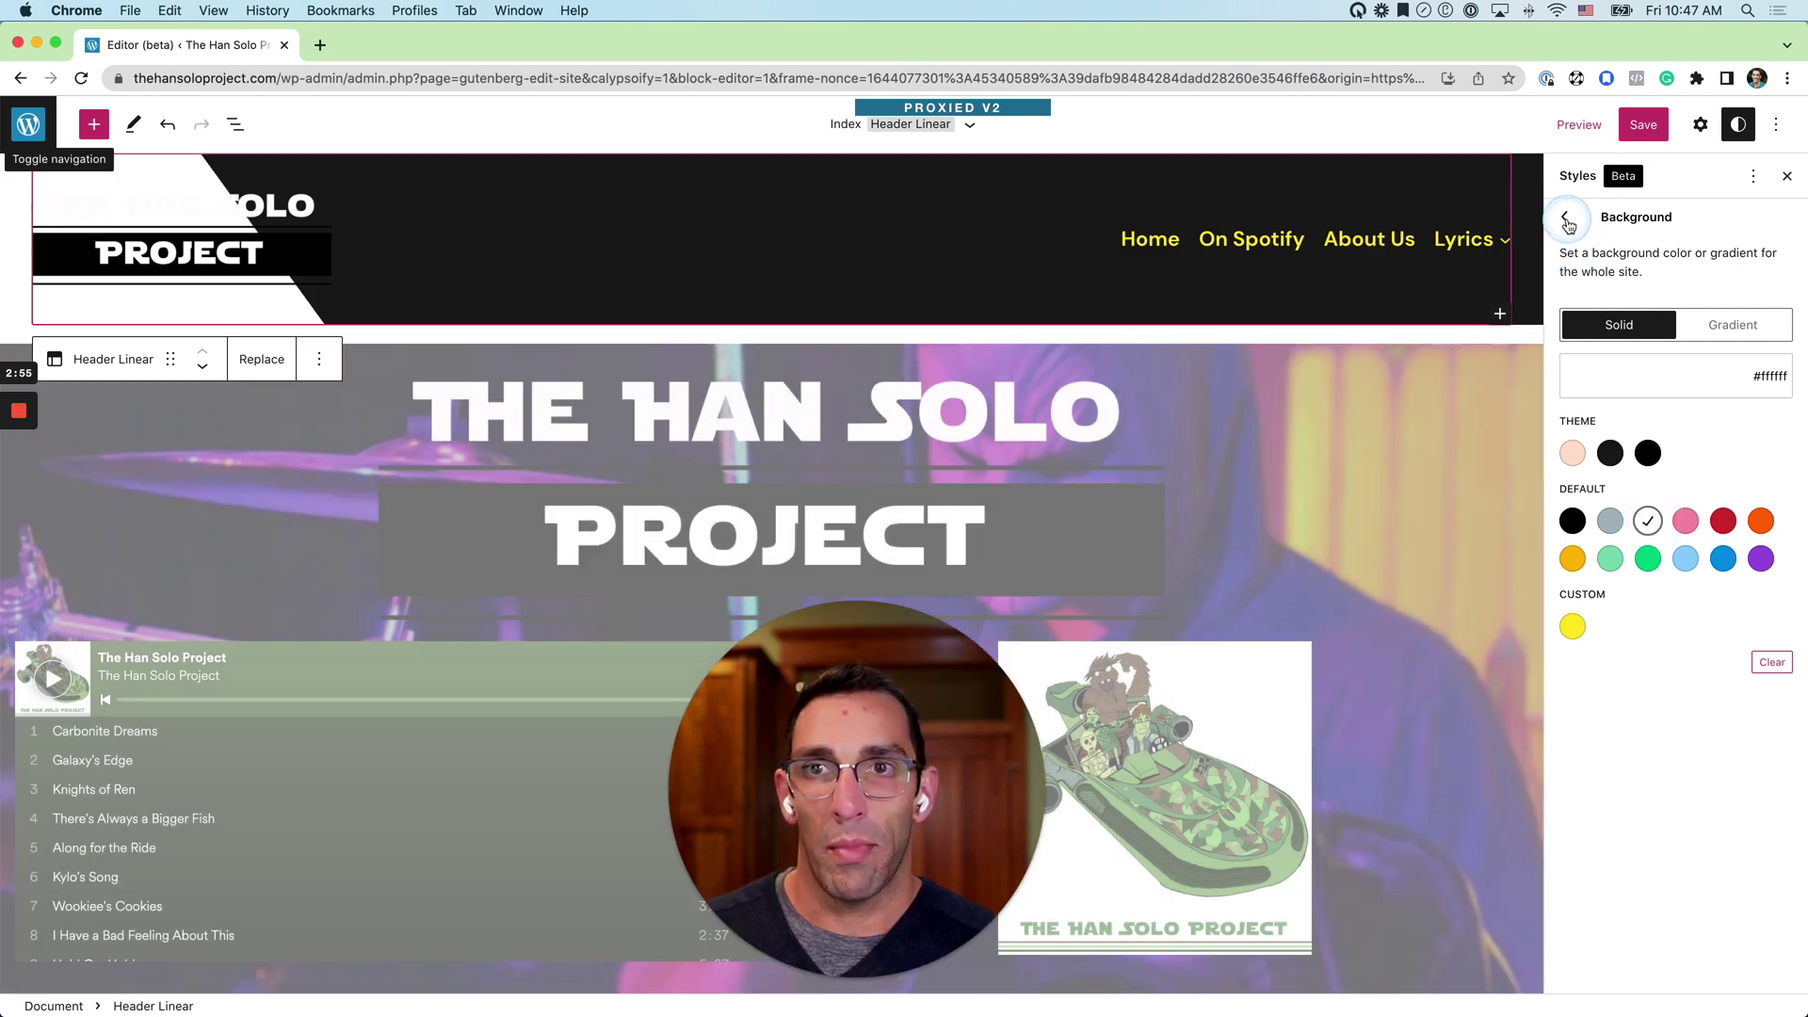
pyautogui.click(1566, 218)
pyautogui.click(1565, 219)
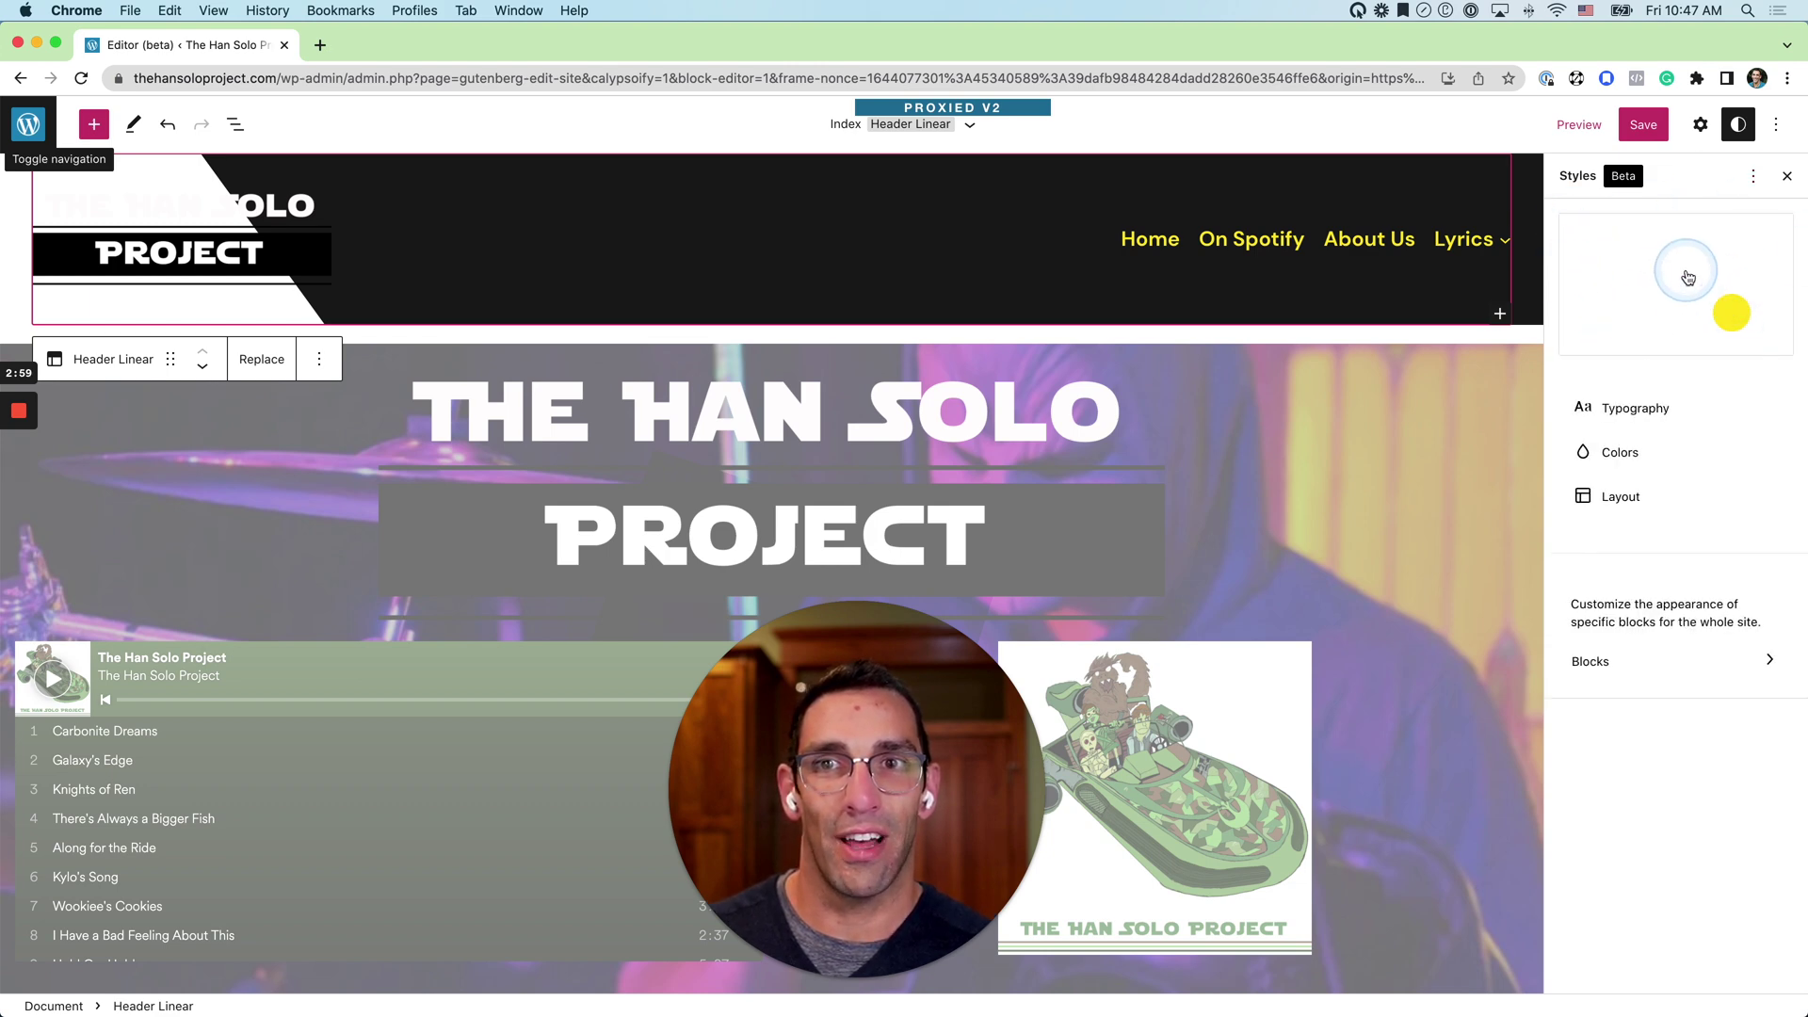
# Step: Set the site-wide background back to the dark #191919 swatch
pyautogui.click(1651, 453)
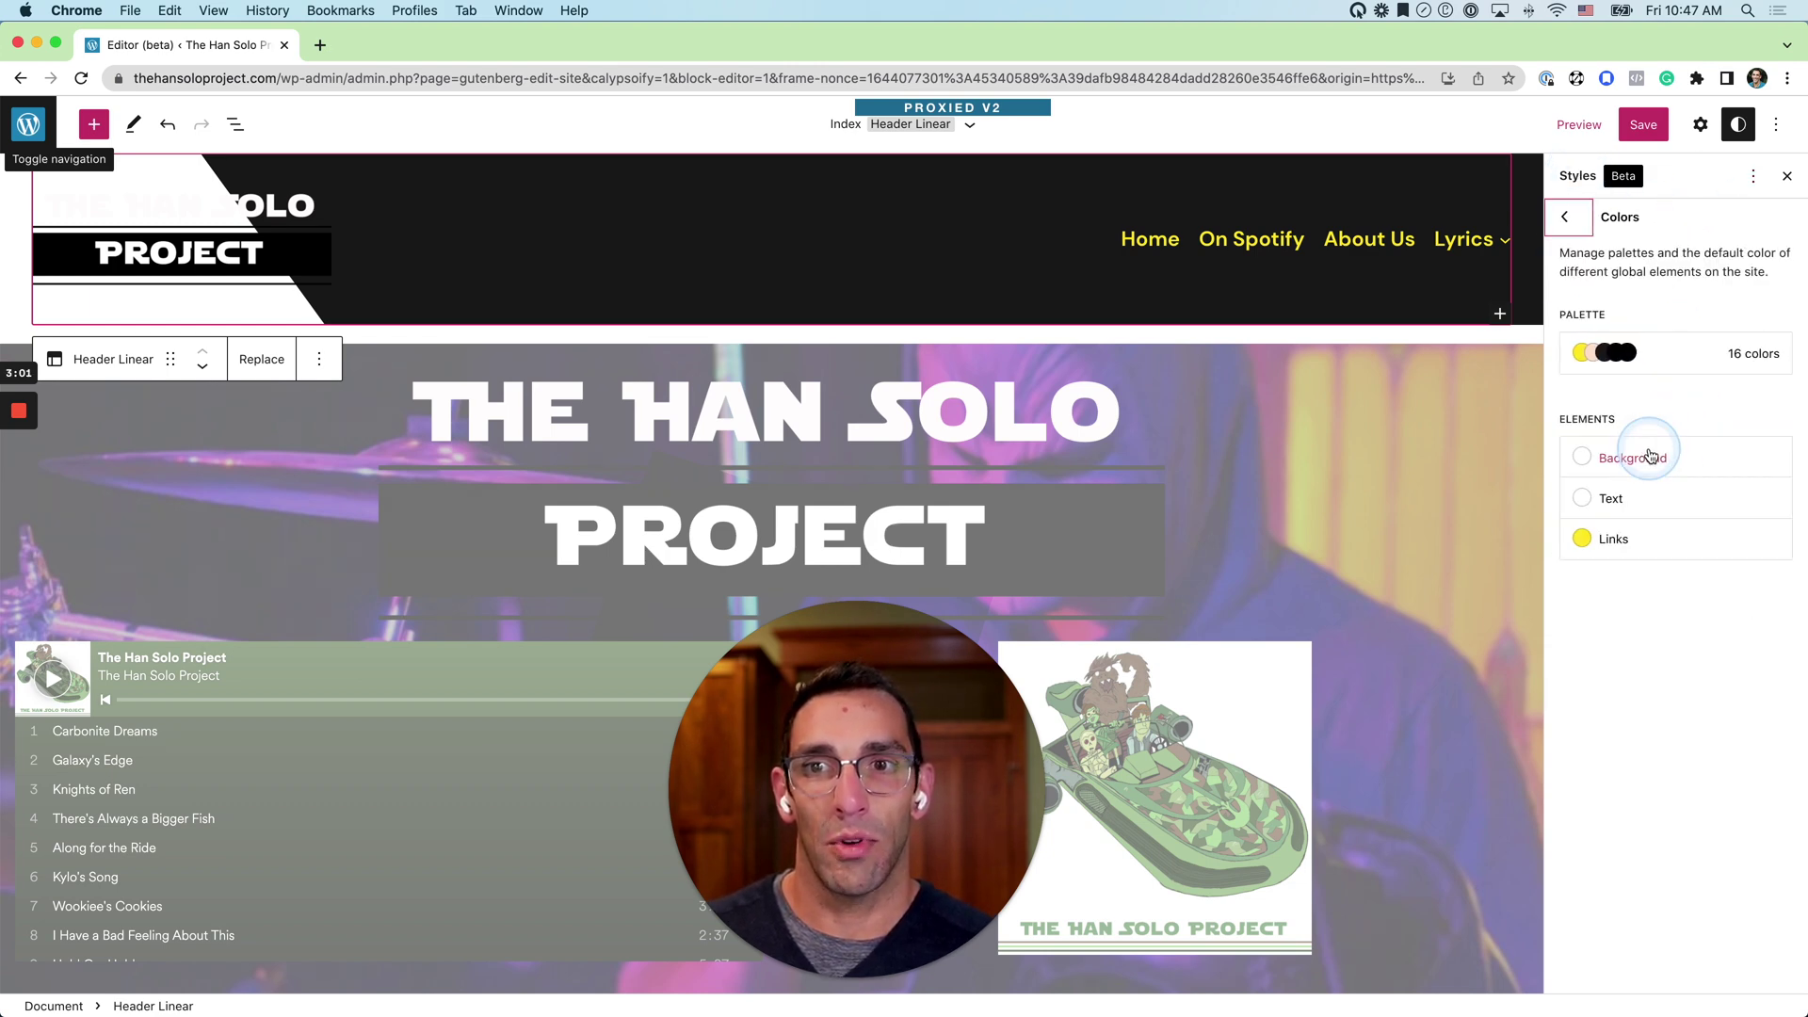
pyautogui.click(1651, 456)
pyautogui.click(1610, 453)
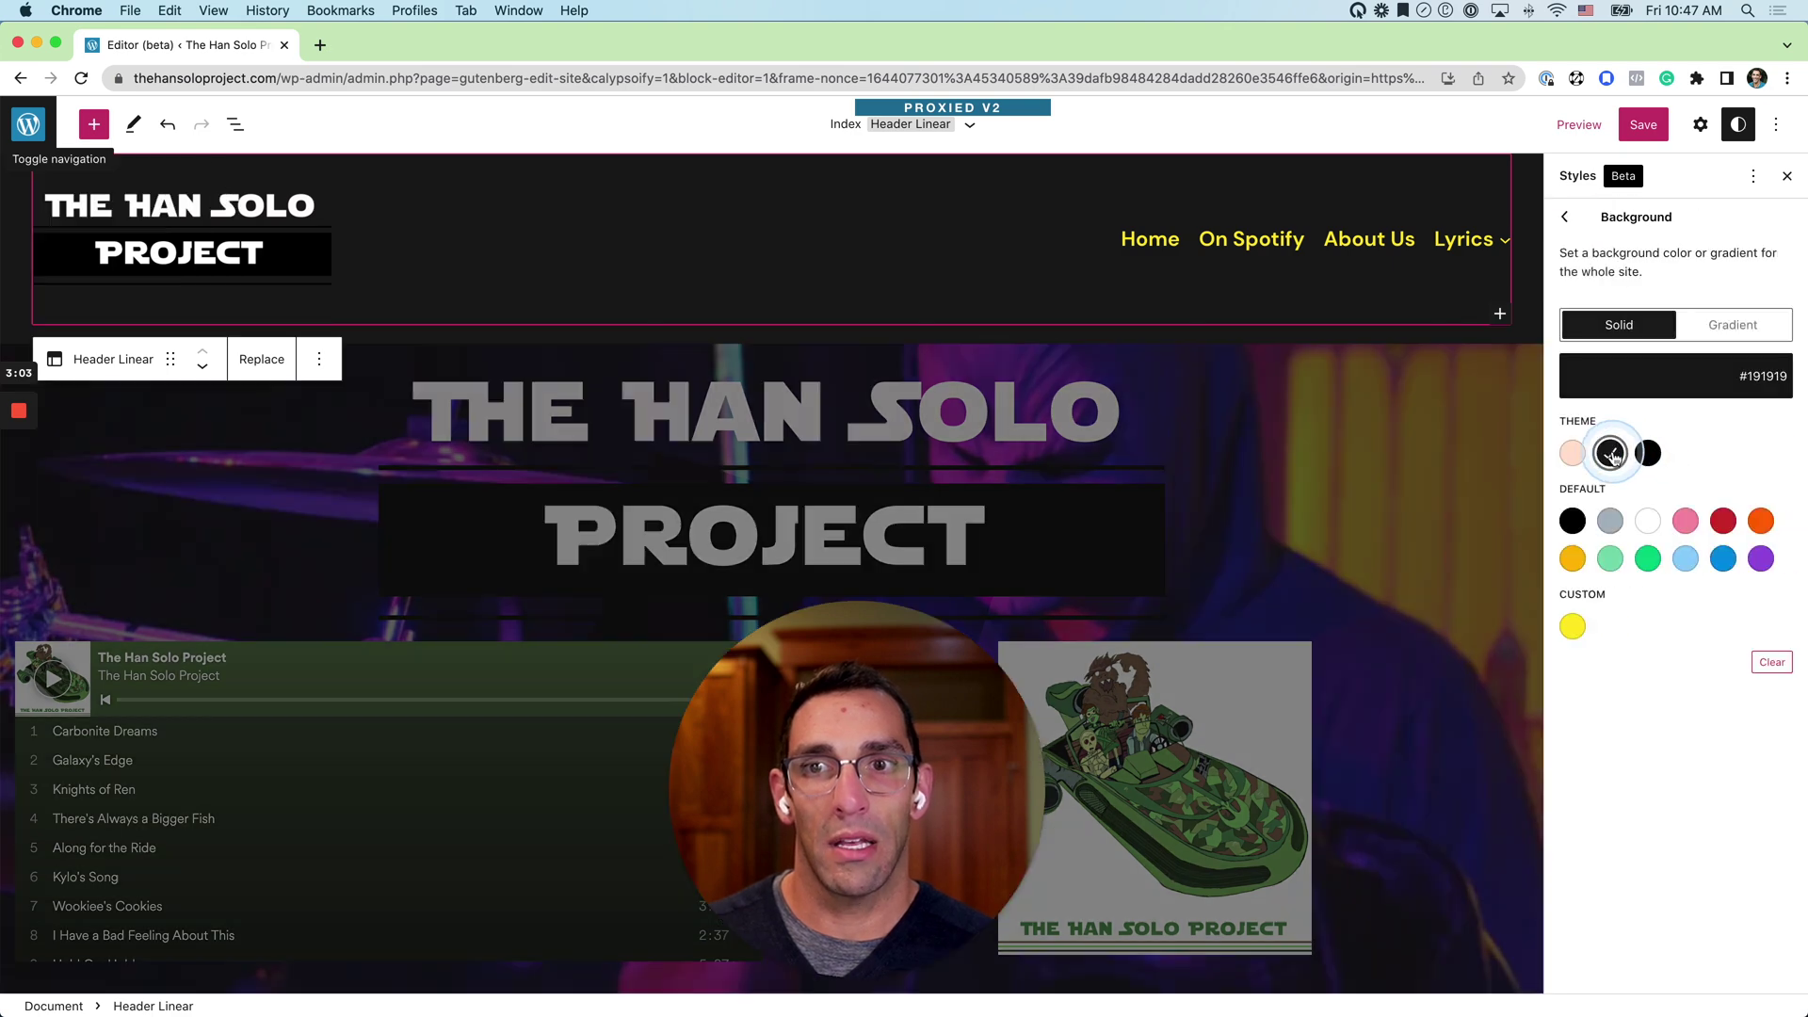
pyautogui.click(1572, 193)
pyautogui.click(1565, 216)
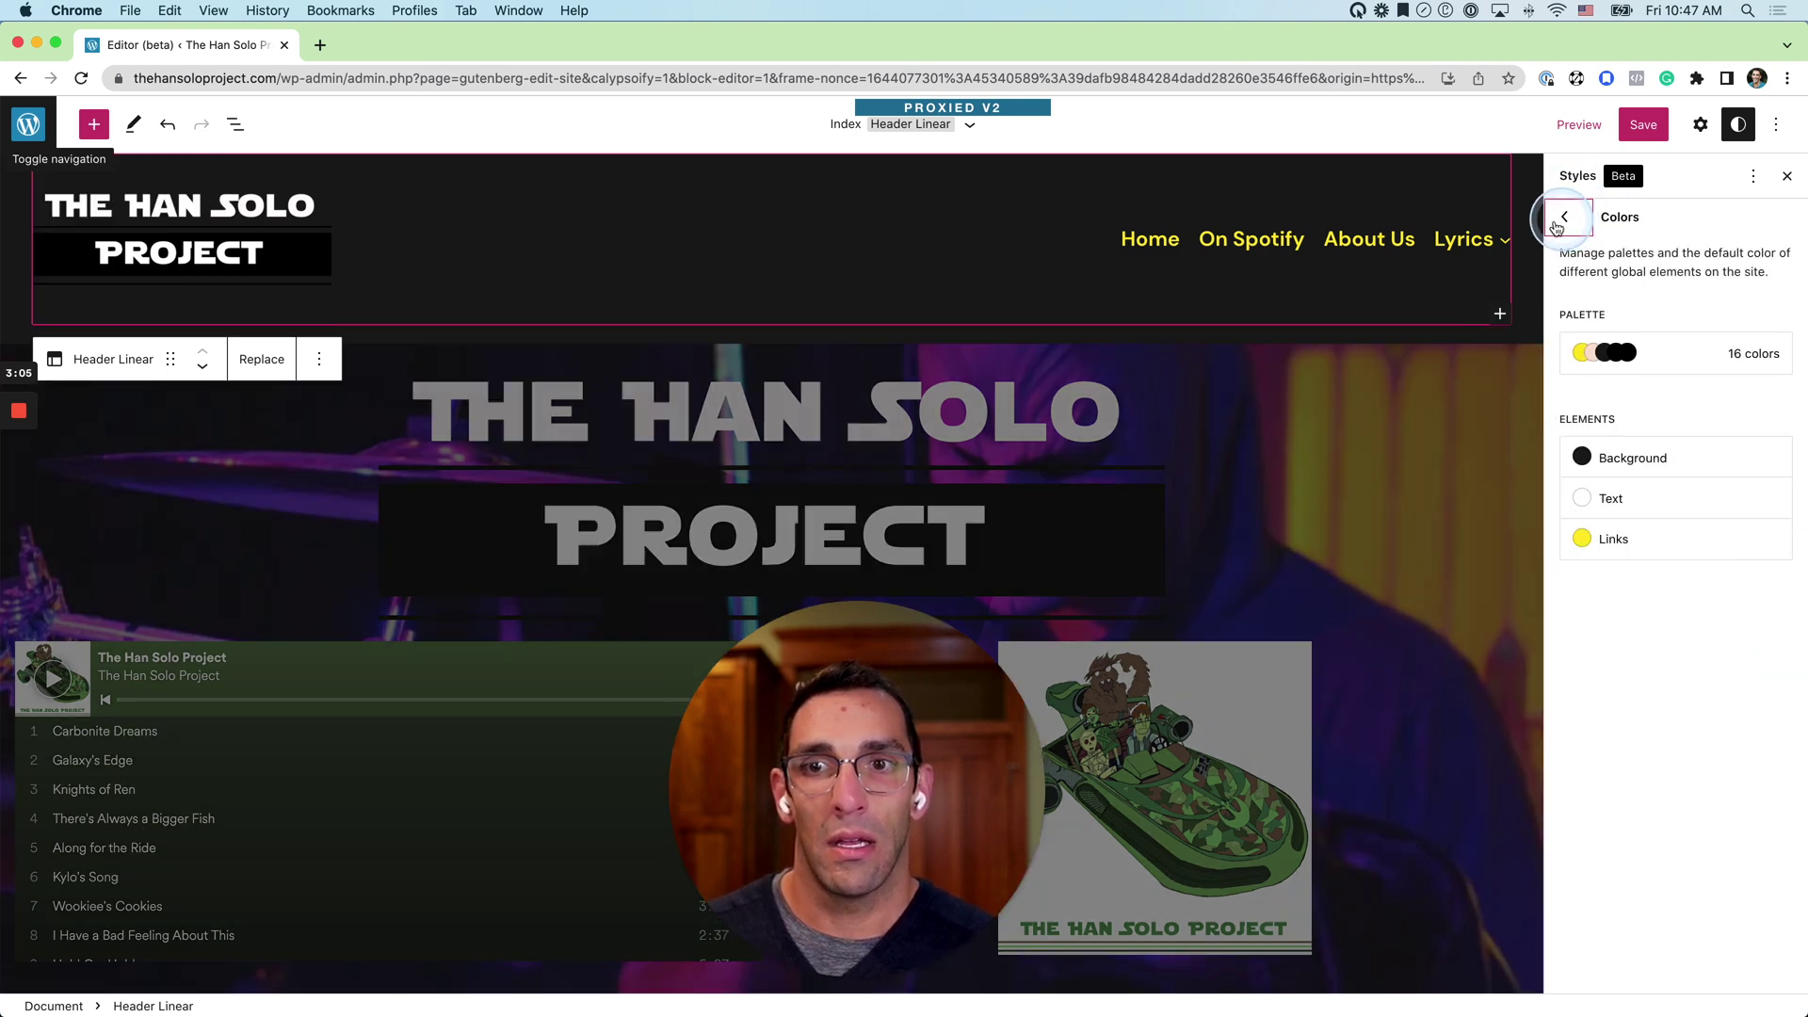
# Step: Try orange #fcb900 as the link colour, then restore the custom yellow #ffe81f
pyautogui.scroll(-1, 1243, 504)
pyautogui.scroll(-10, 1243, 499)
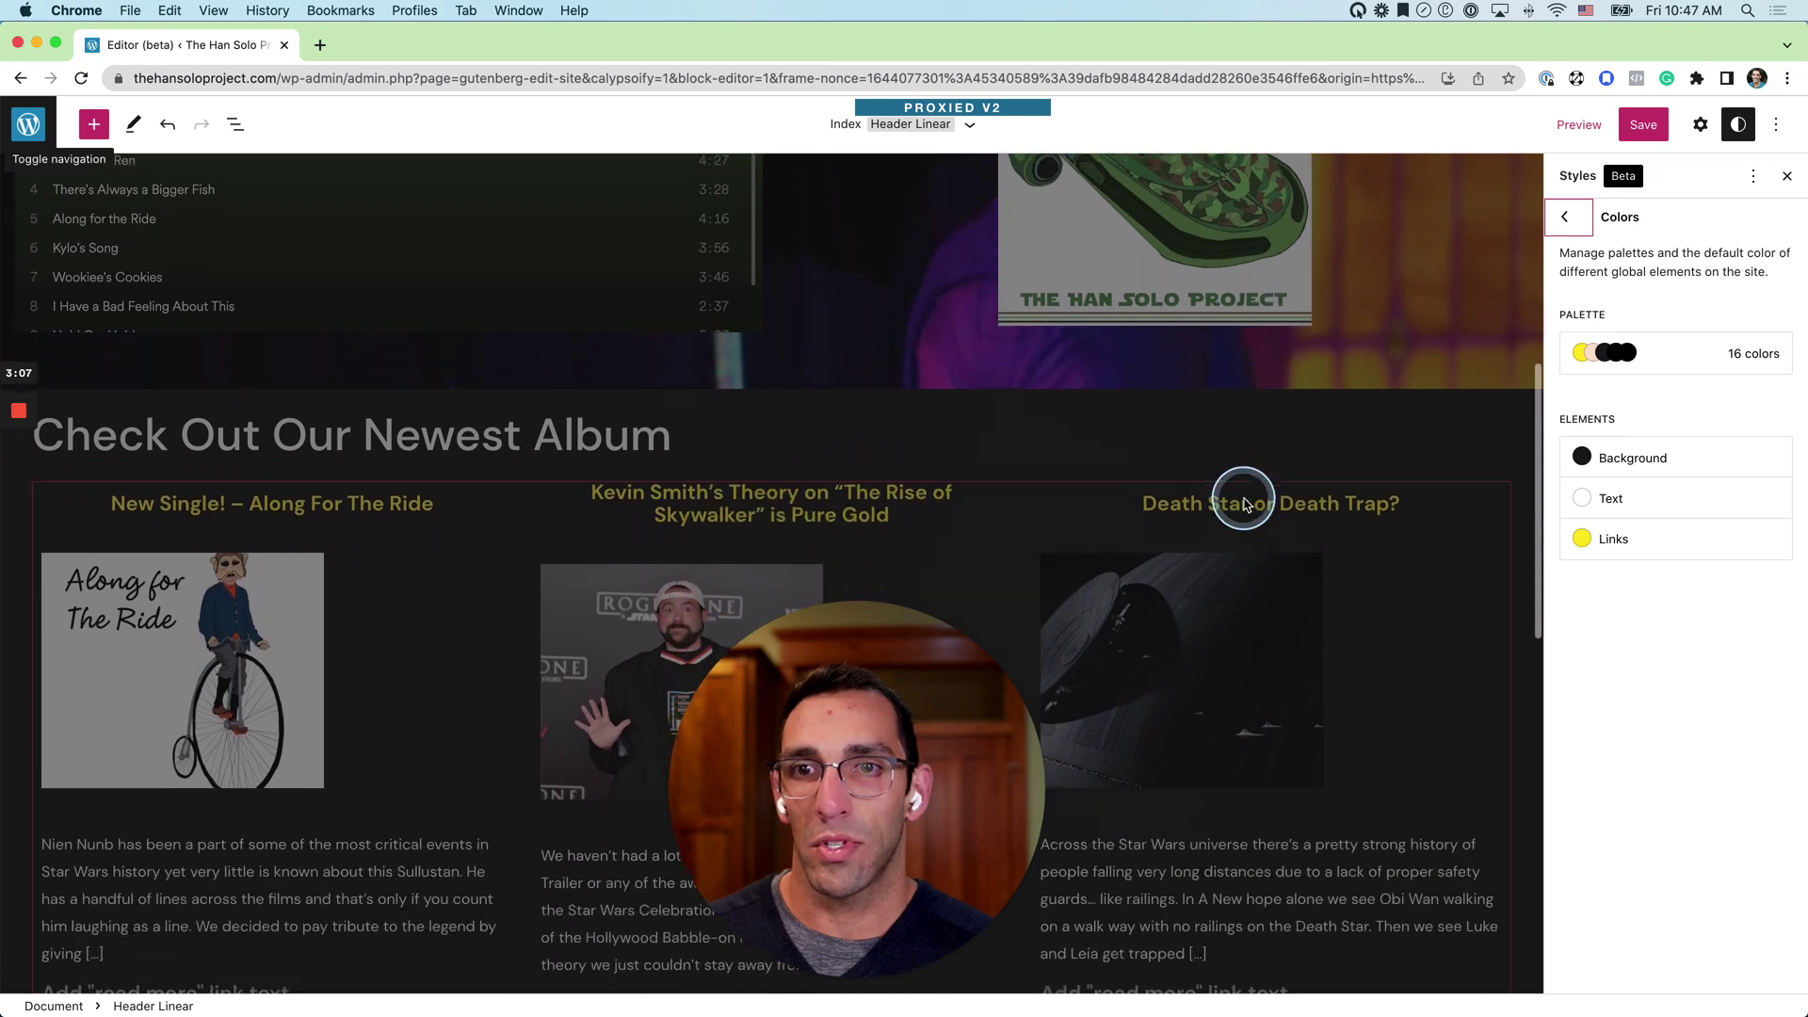
pyautogui.click(1592, 560)
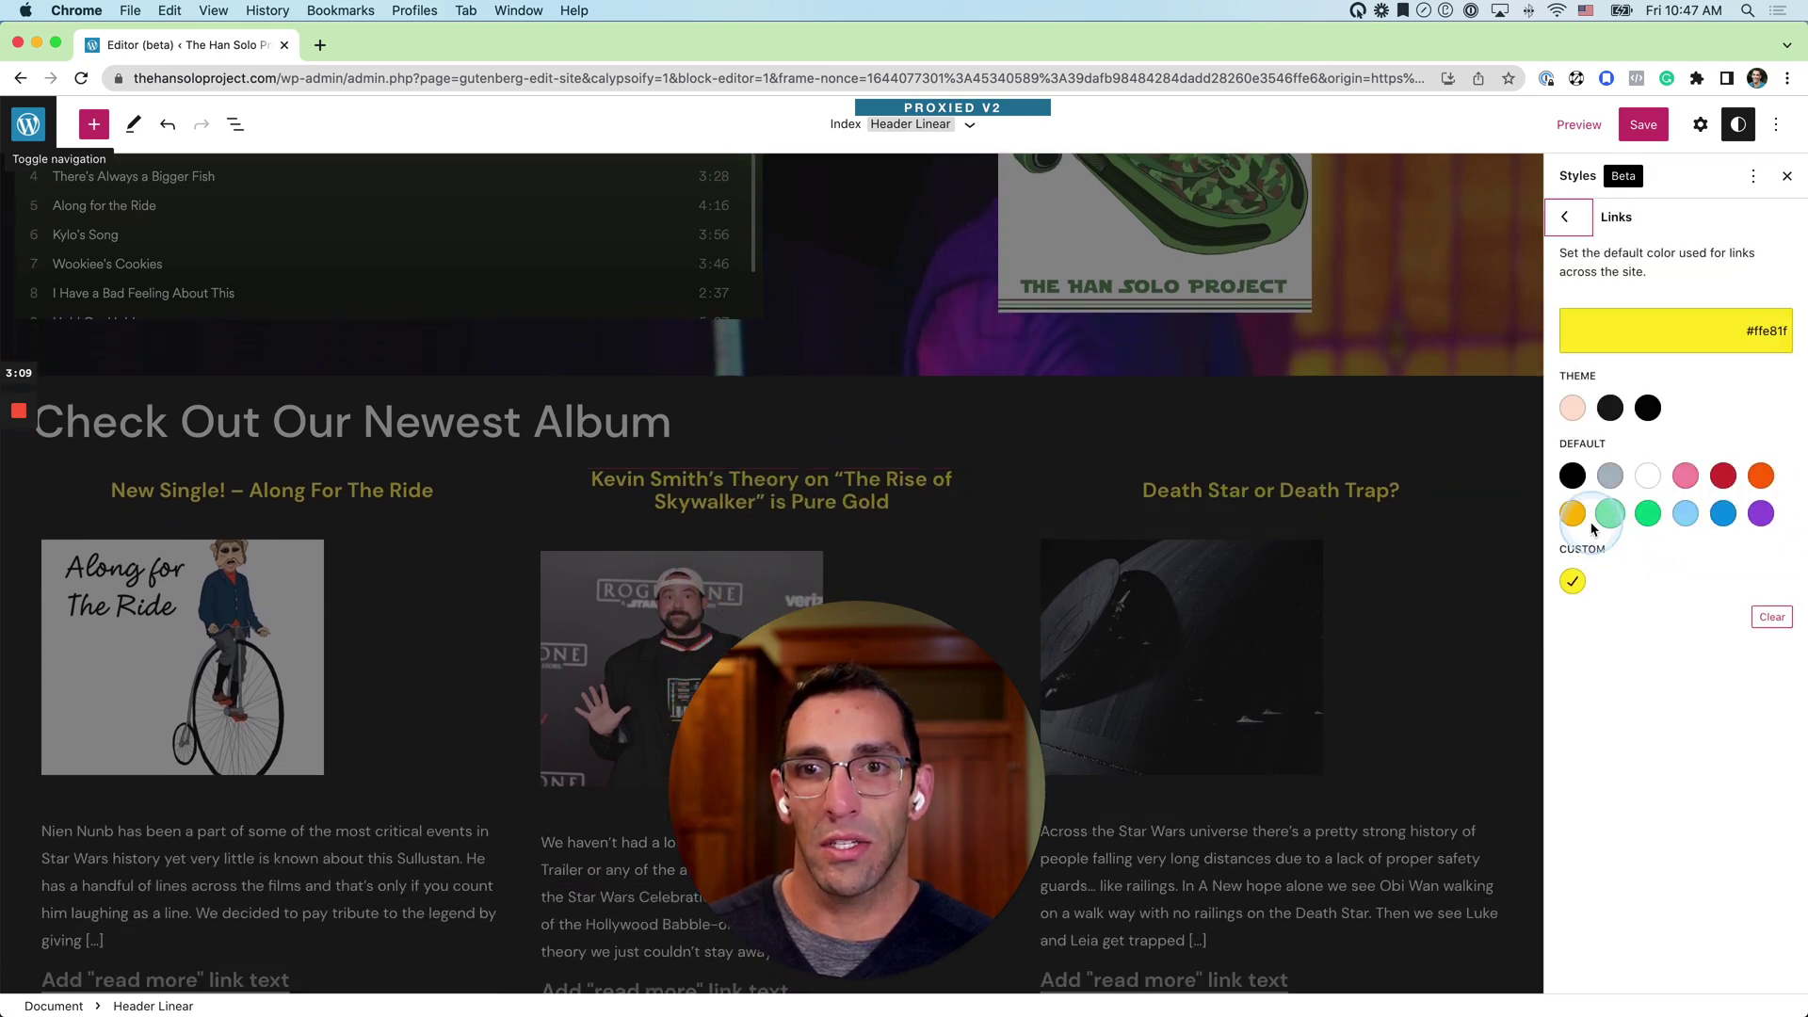
pyautogui.click(1579, 519)
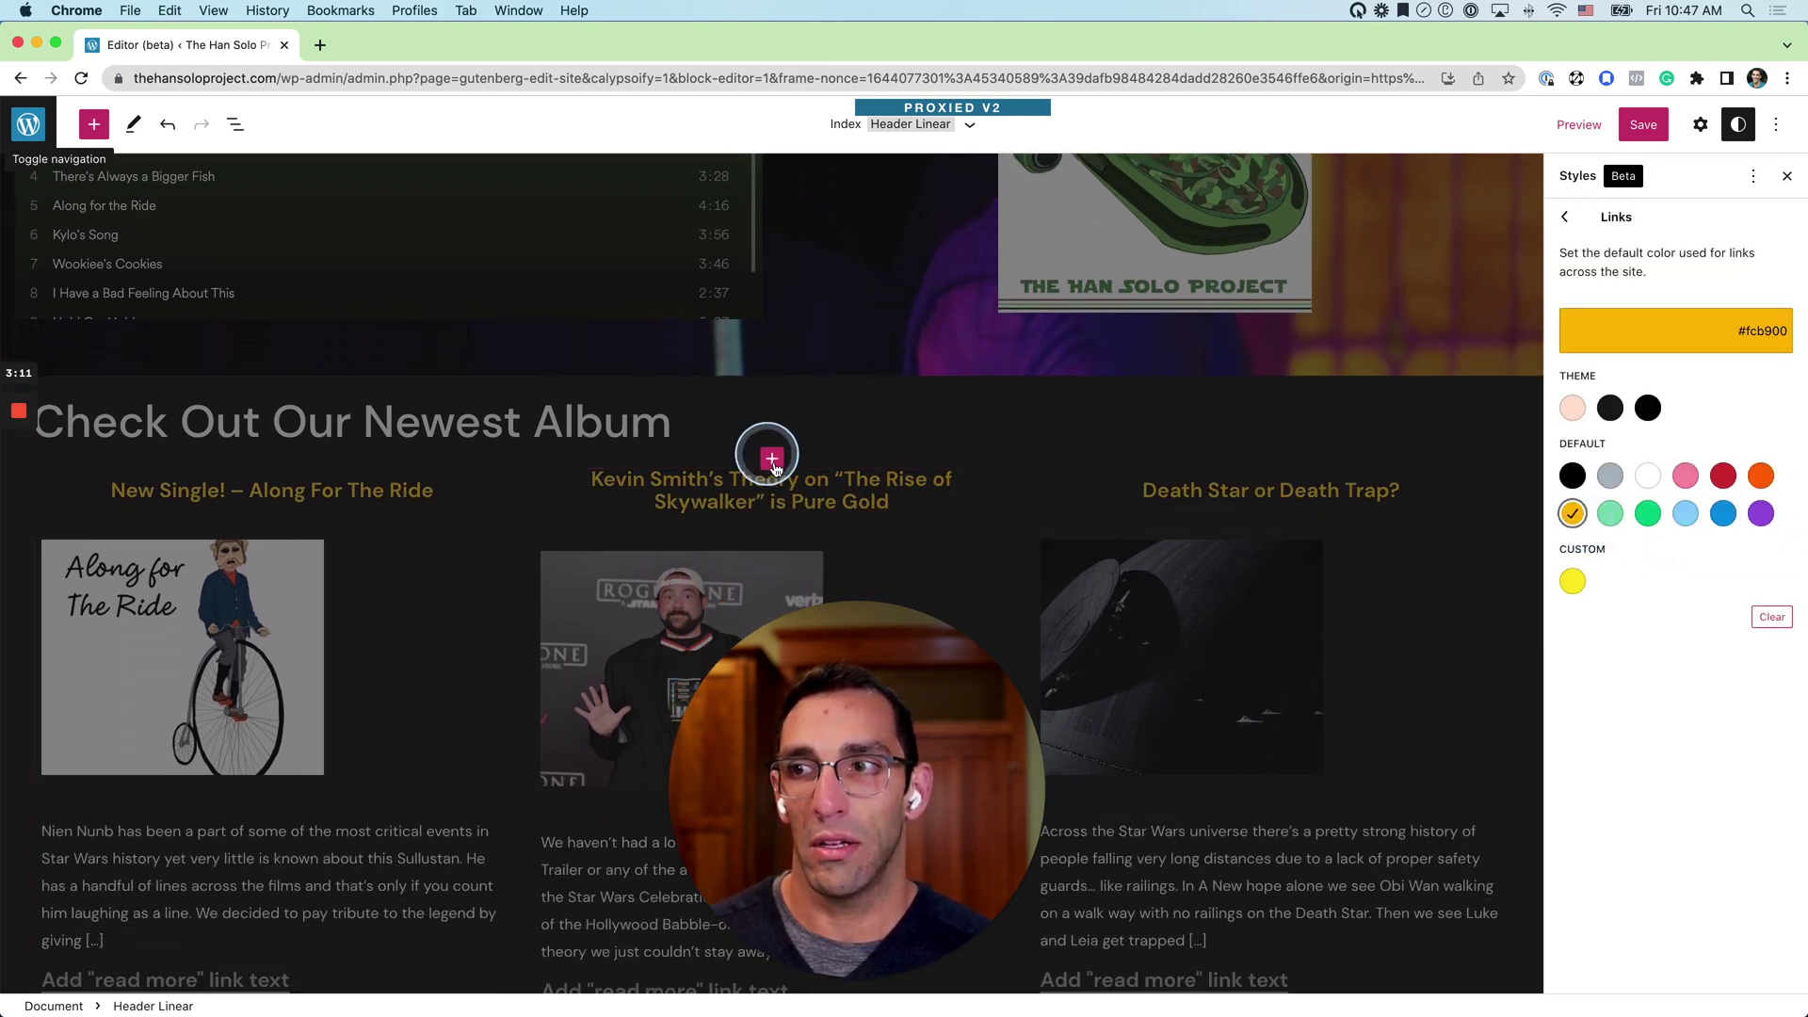
pyautogui.click(1569, 586)
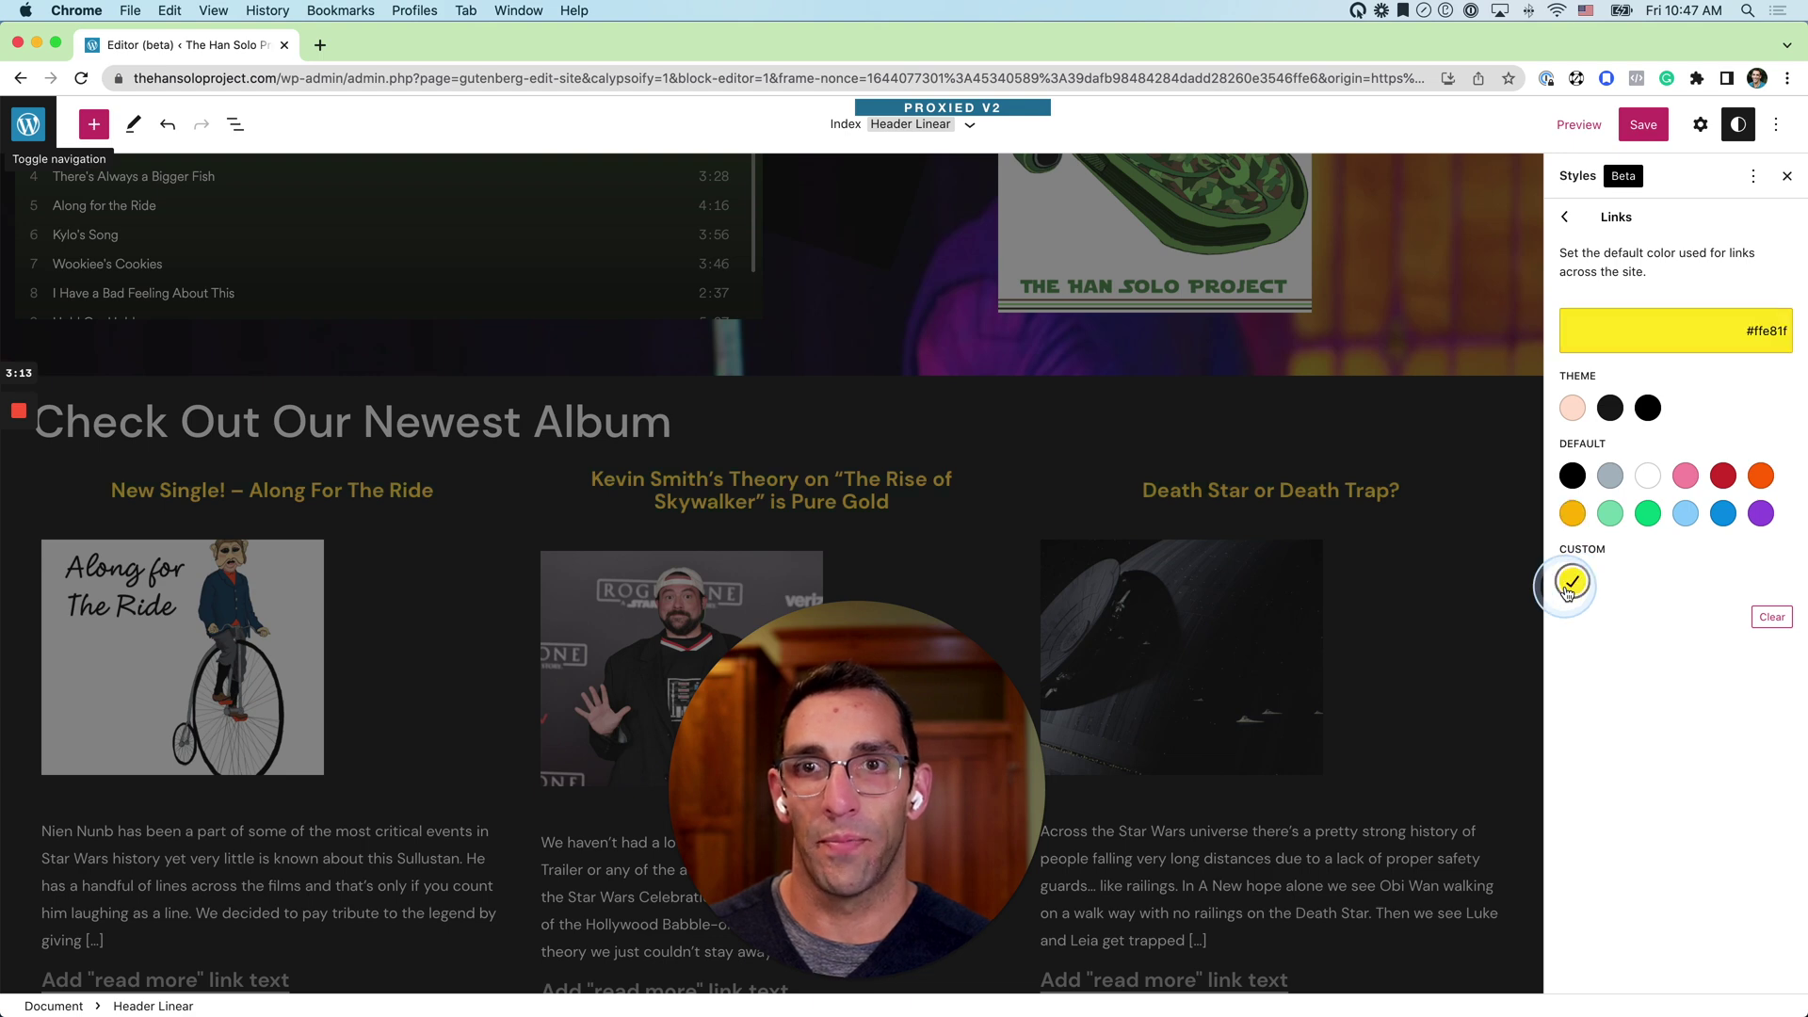
pyautogui.click(1567, 218)
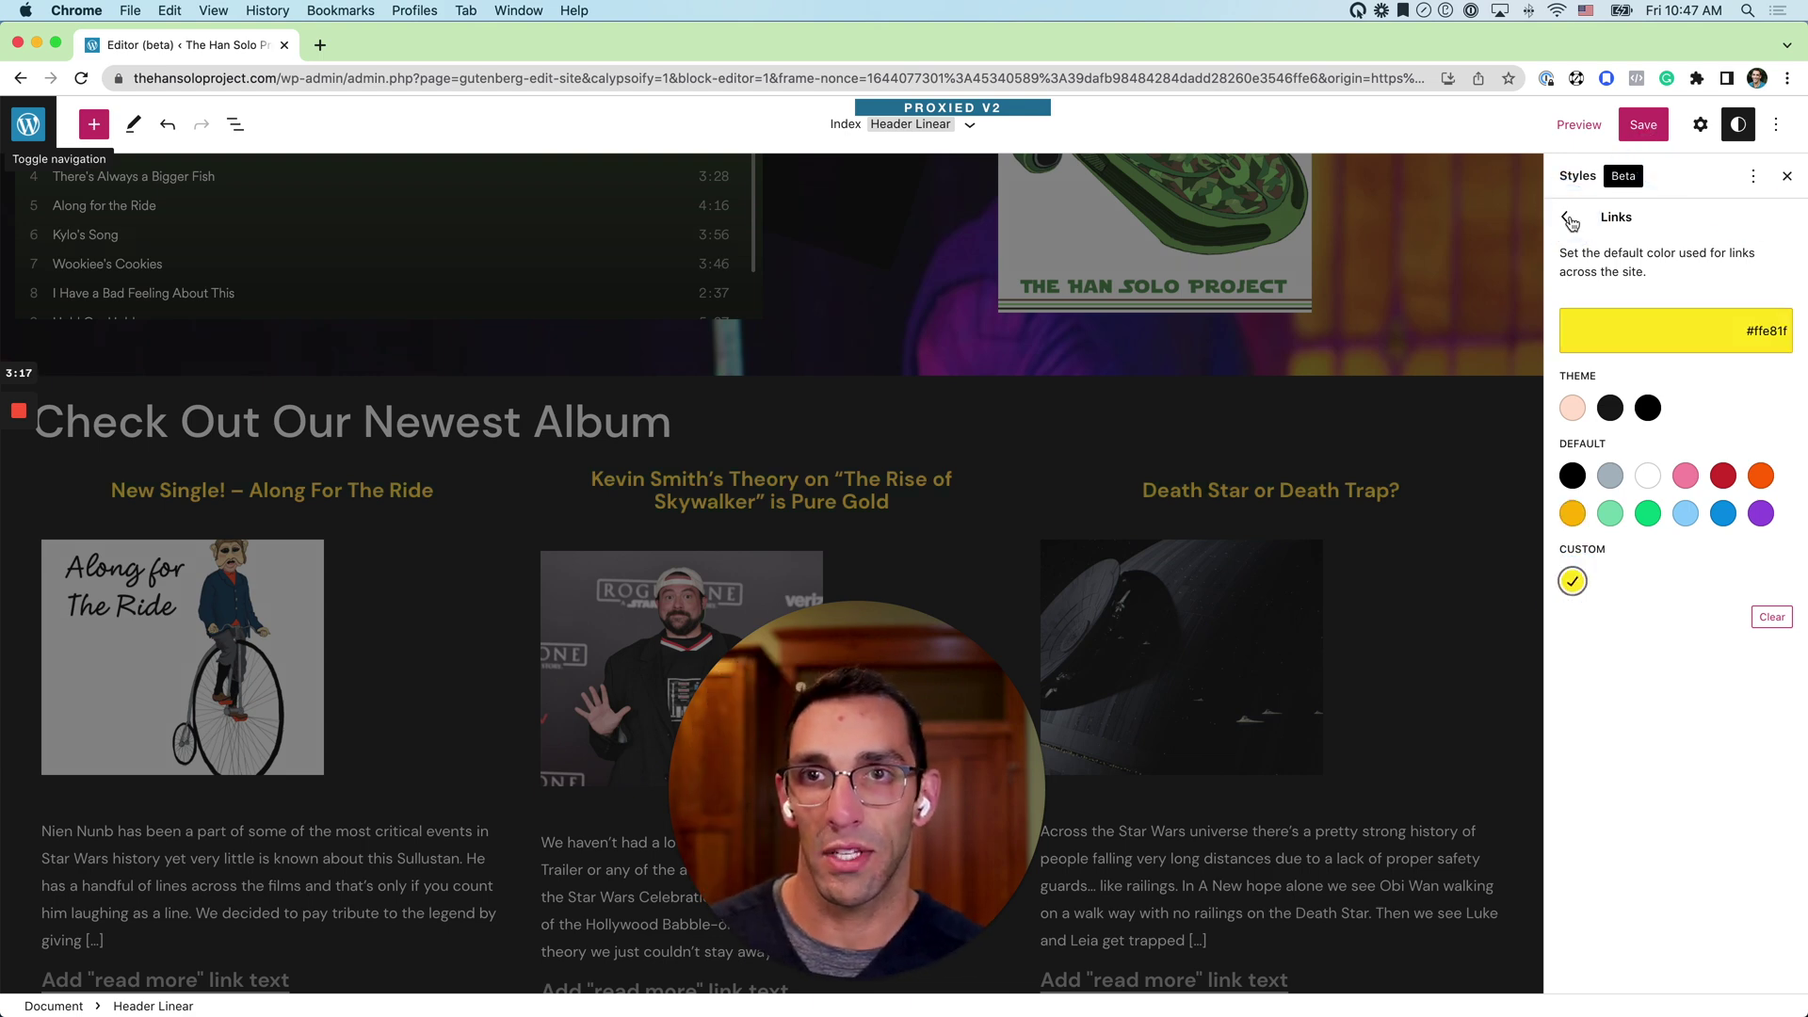
pyautogui.click(1568, 219)
# Step: Open the body Text typography settings and inspect its size and line height fields
pyautogui.click(1569, 222)
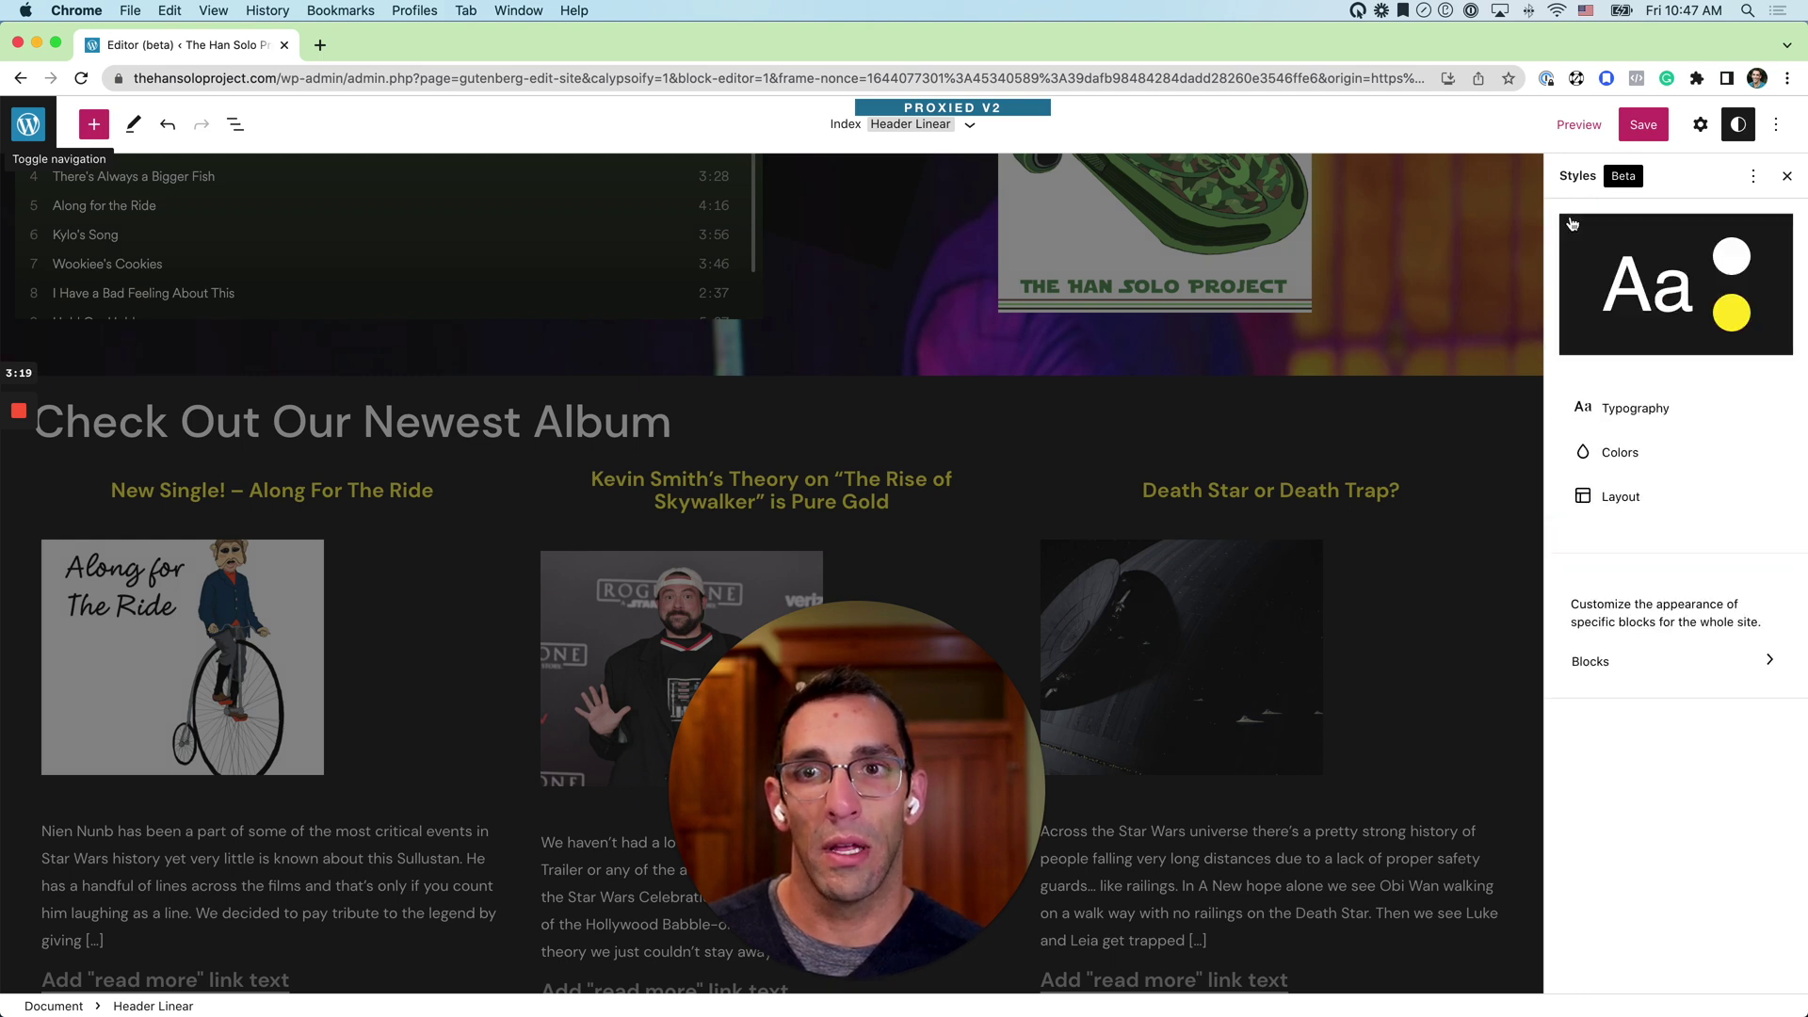
pyautogui.click(1646, 410)
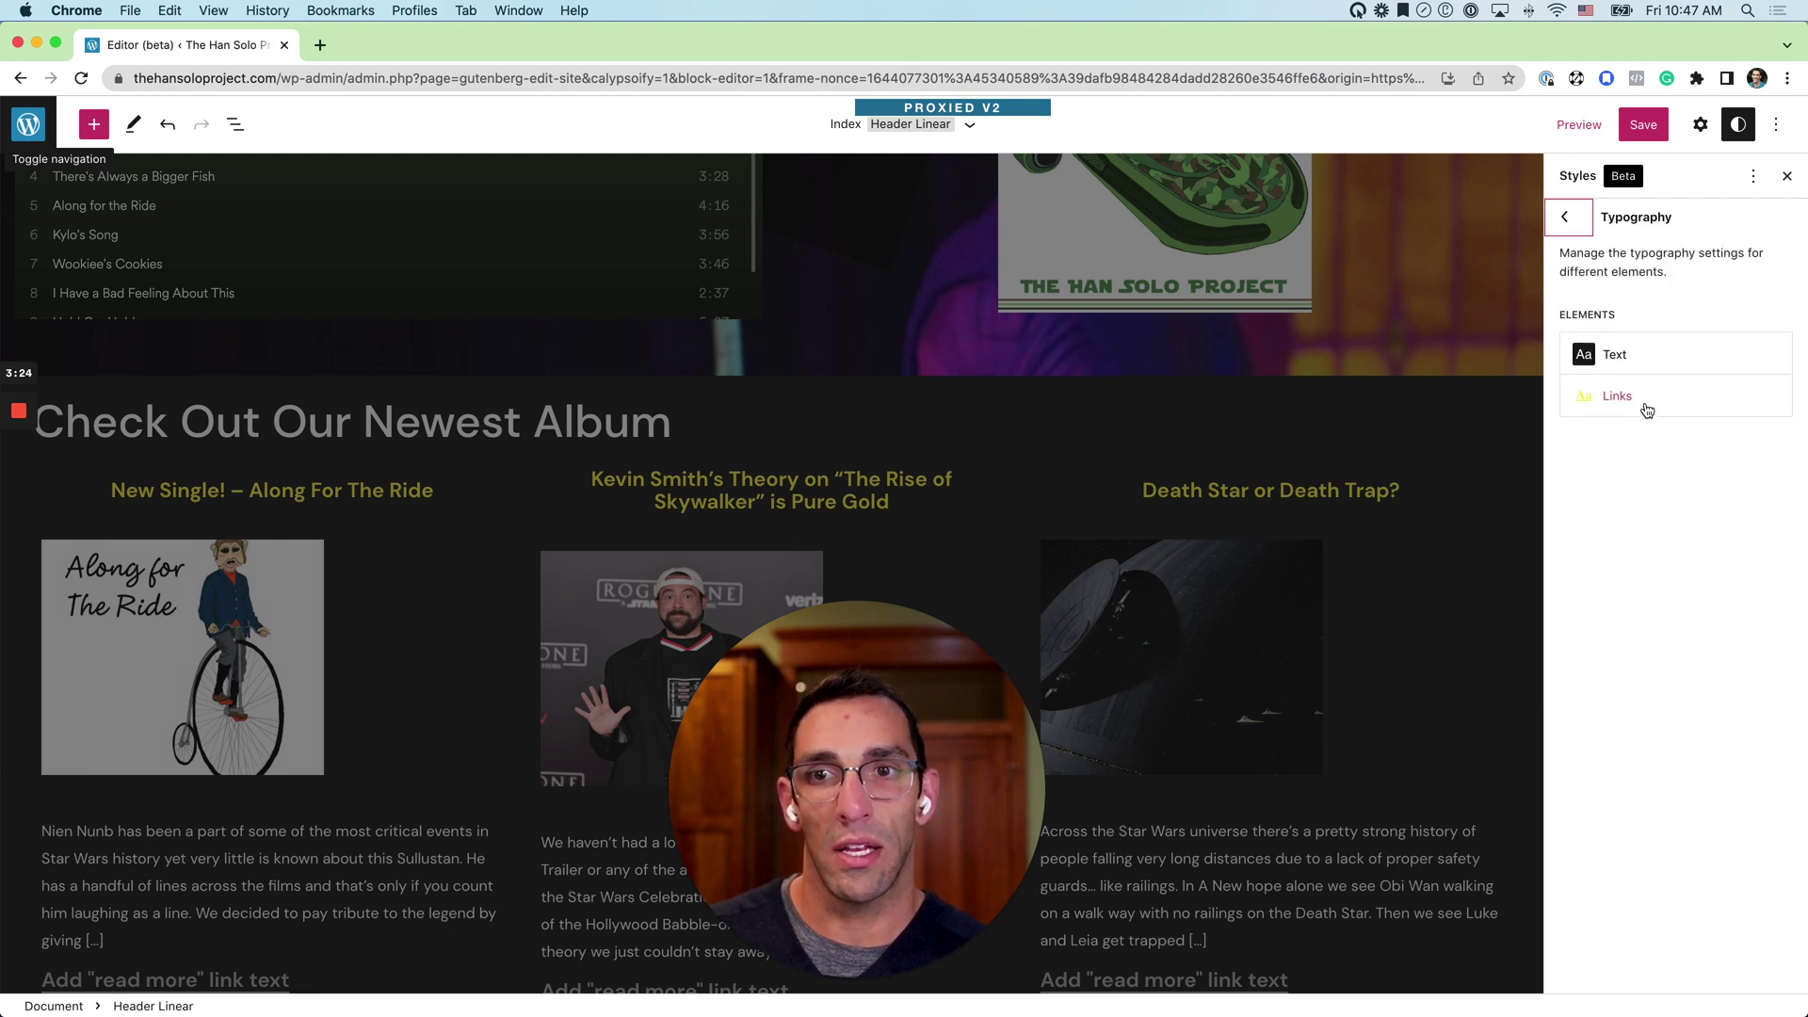
pyautogui.click(1611, 356)
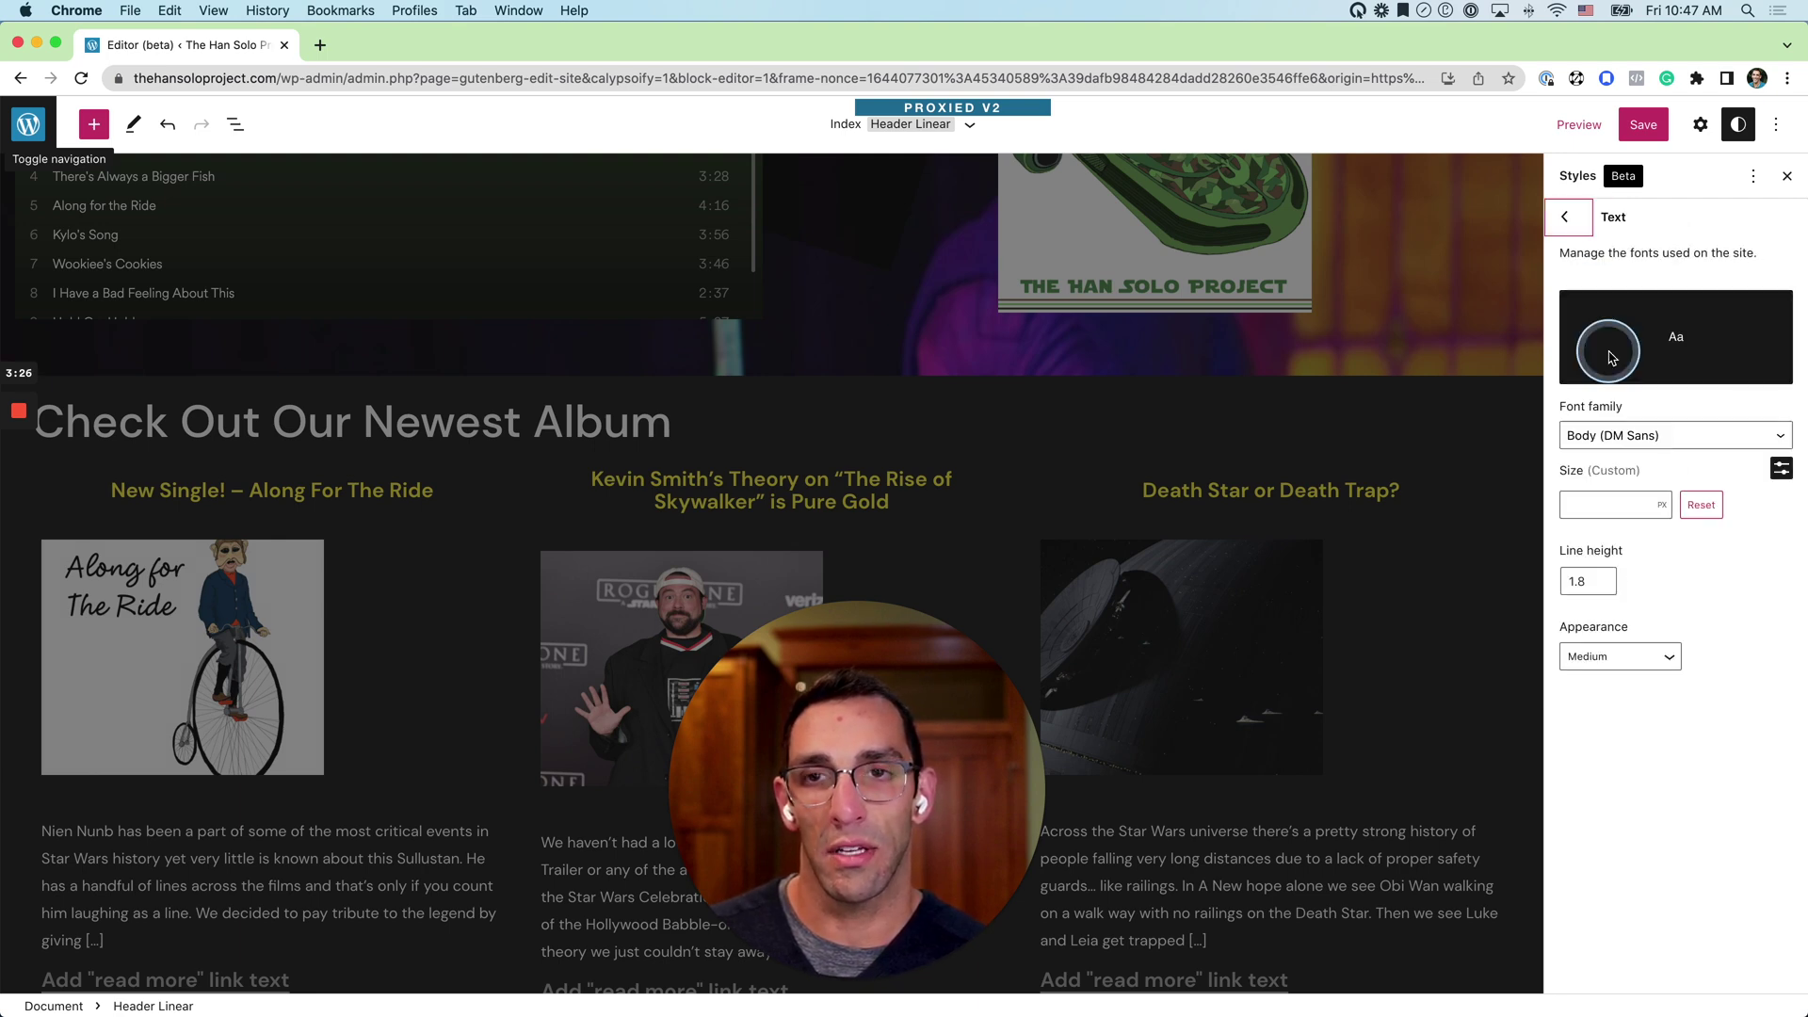
pyautogui.click(1614, 502)
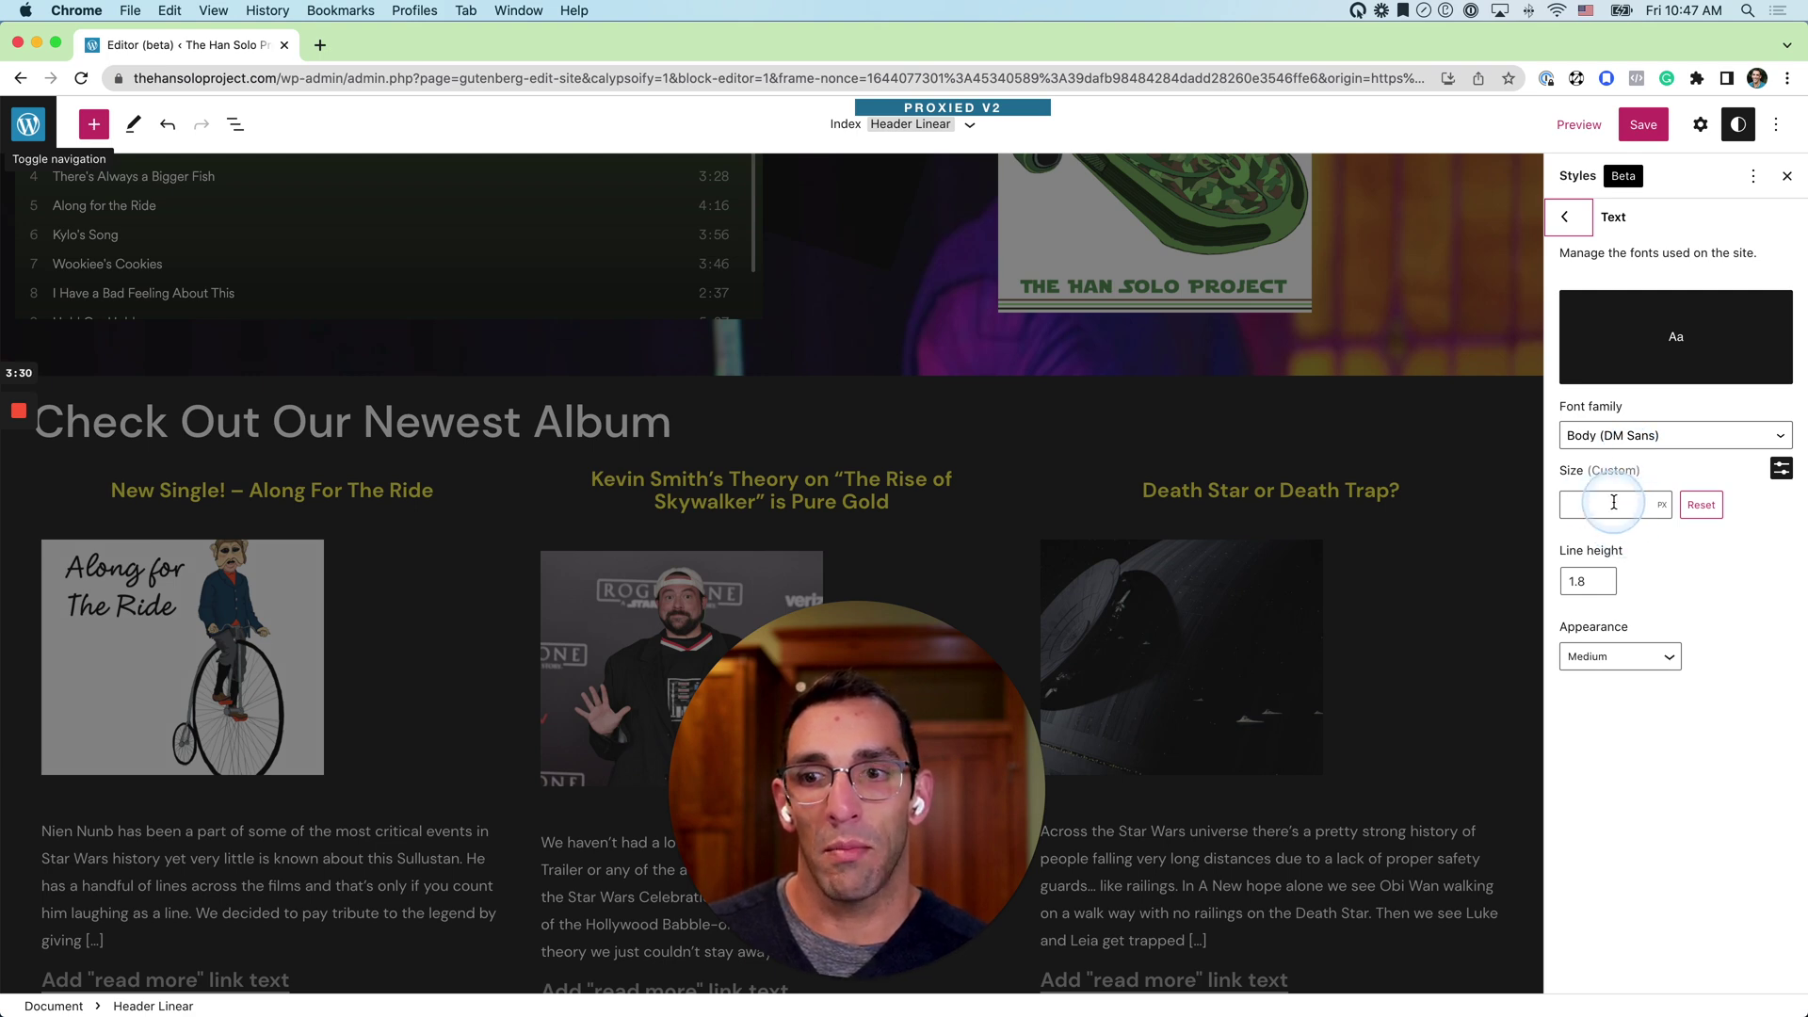
pyautogui.click(1606, 578)
pyautogui.click(1411, 699)
pyautogui.scroll(-5, 1409, 697)
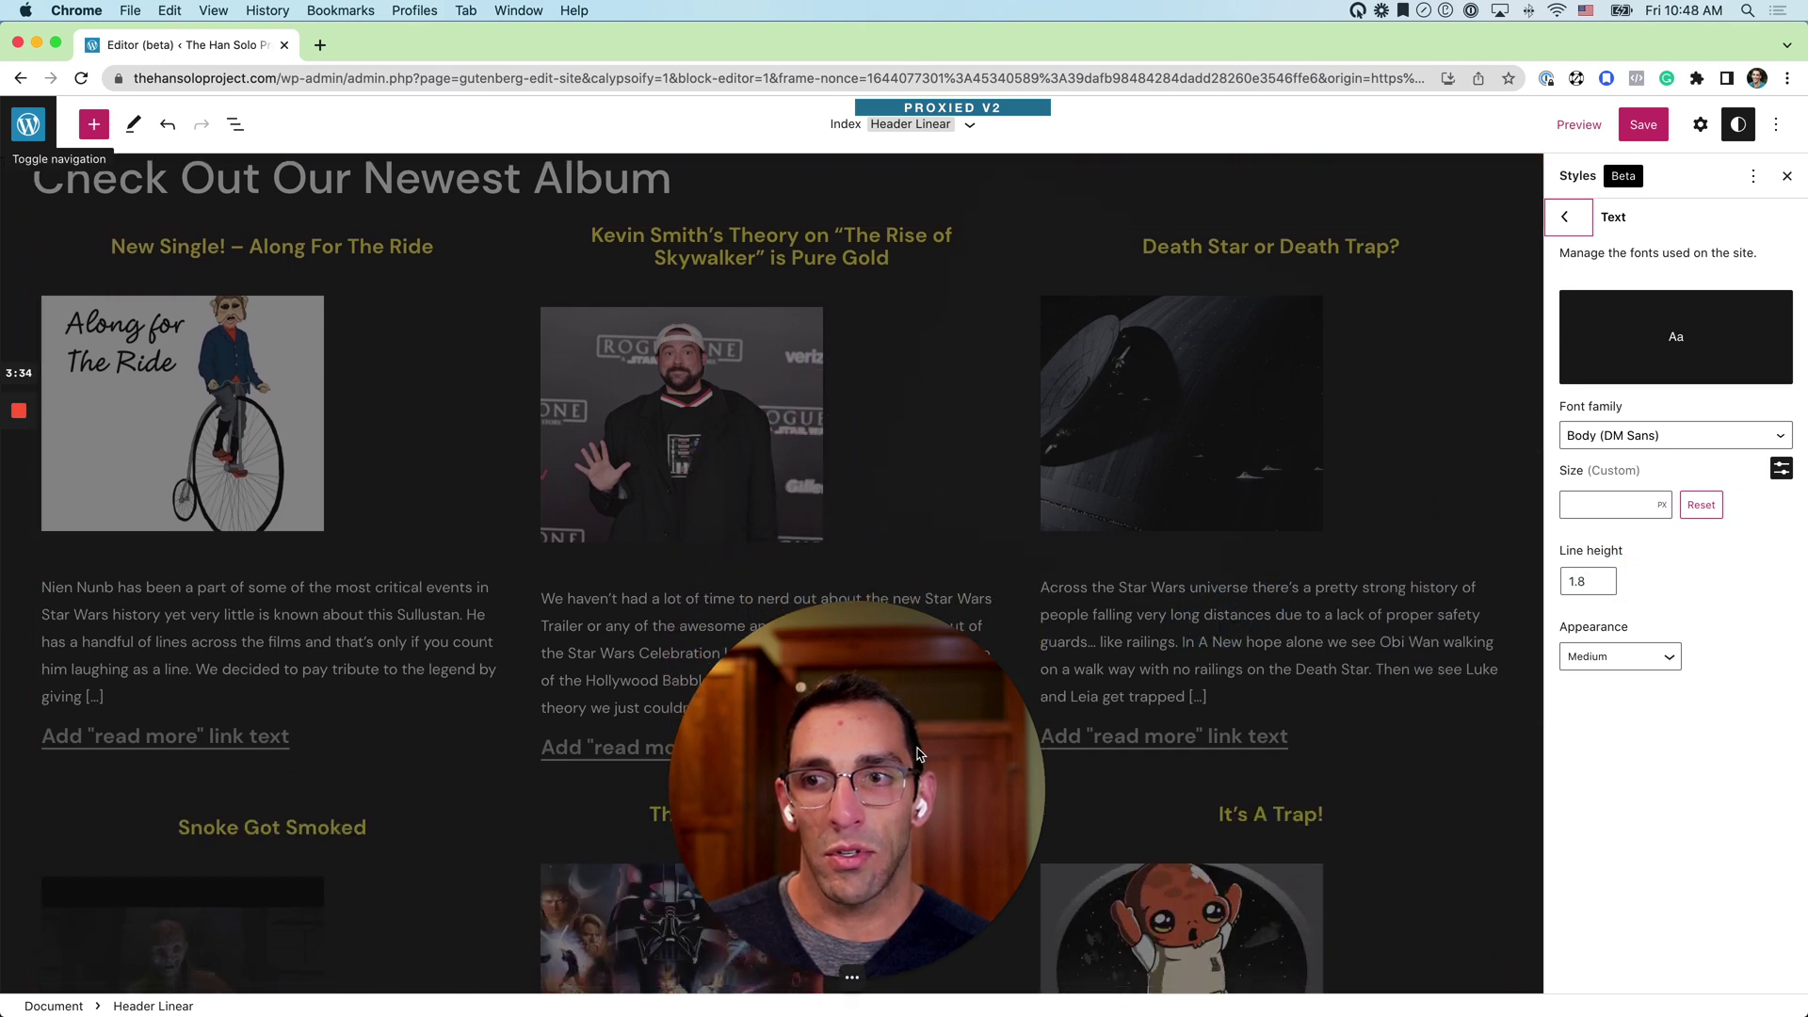
# Step: Raise the body text line height from 1.8 to 1.9
pyautogui.click(1612, 580)
pyautogui.click(1601, 577)
pyautogui.click(1601, 577)
pyautogui.click(1601, 577)
pyautogui.click(1601, 585)
pyautogui.click(1601, 585)
pyautogui.click(1601, 585)
pyautogui.click(1602, 578)
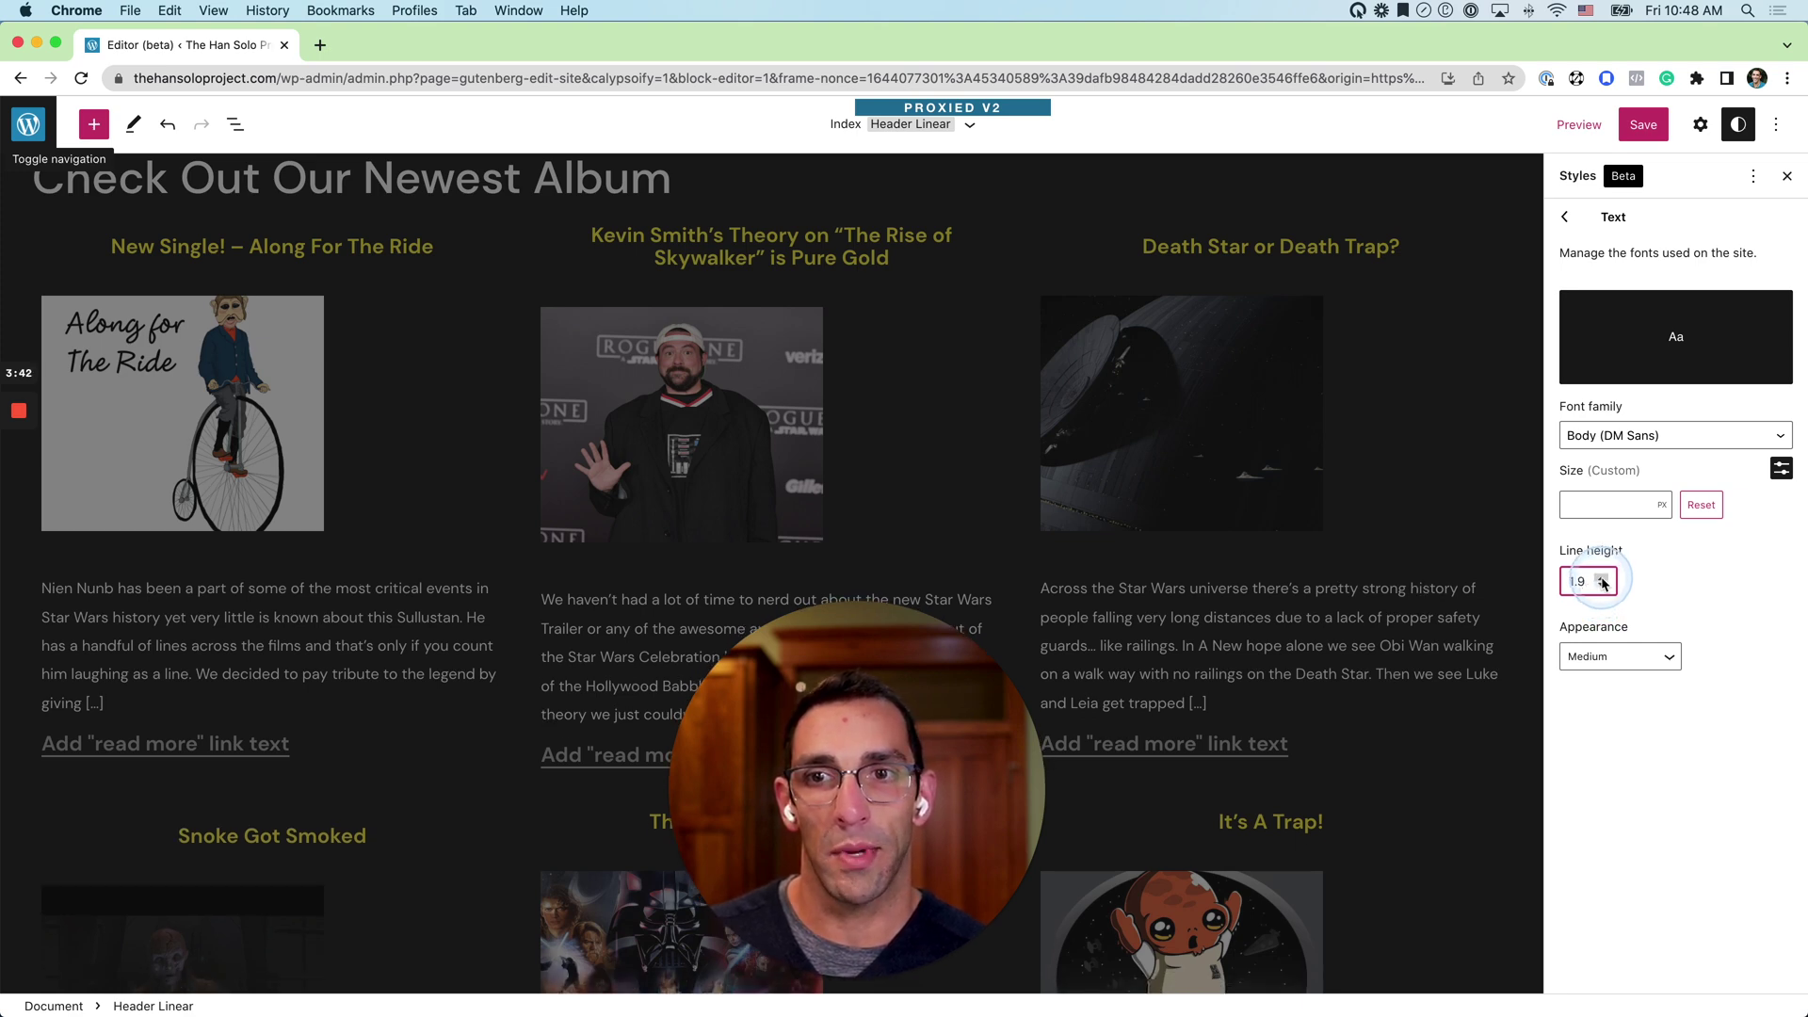
# Step: Review the body text size and keep the font weight at Medium
pyautogui.click(1578, 501)
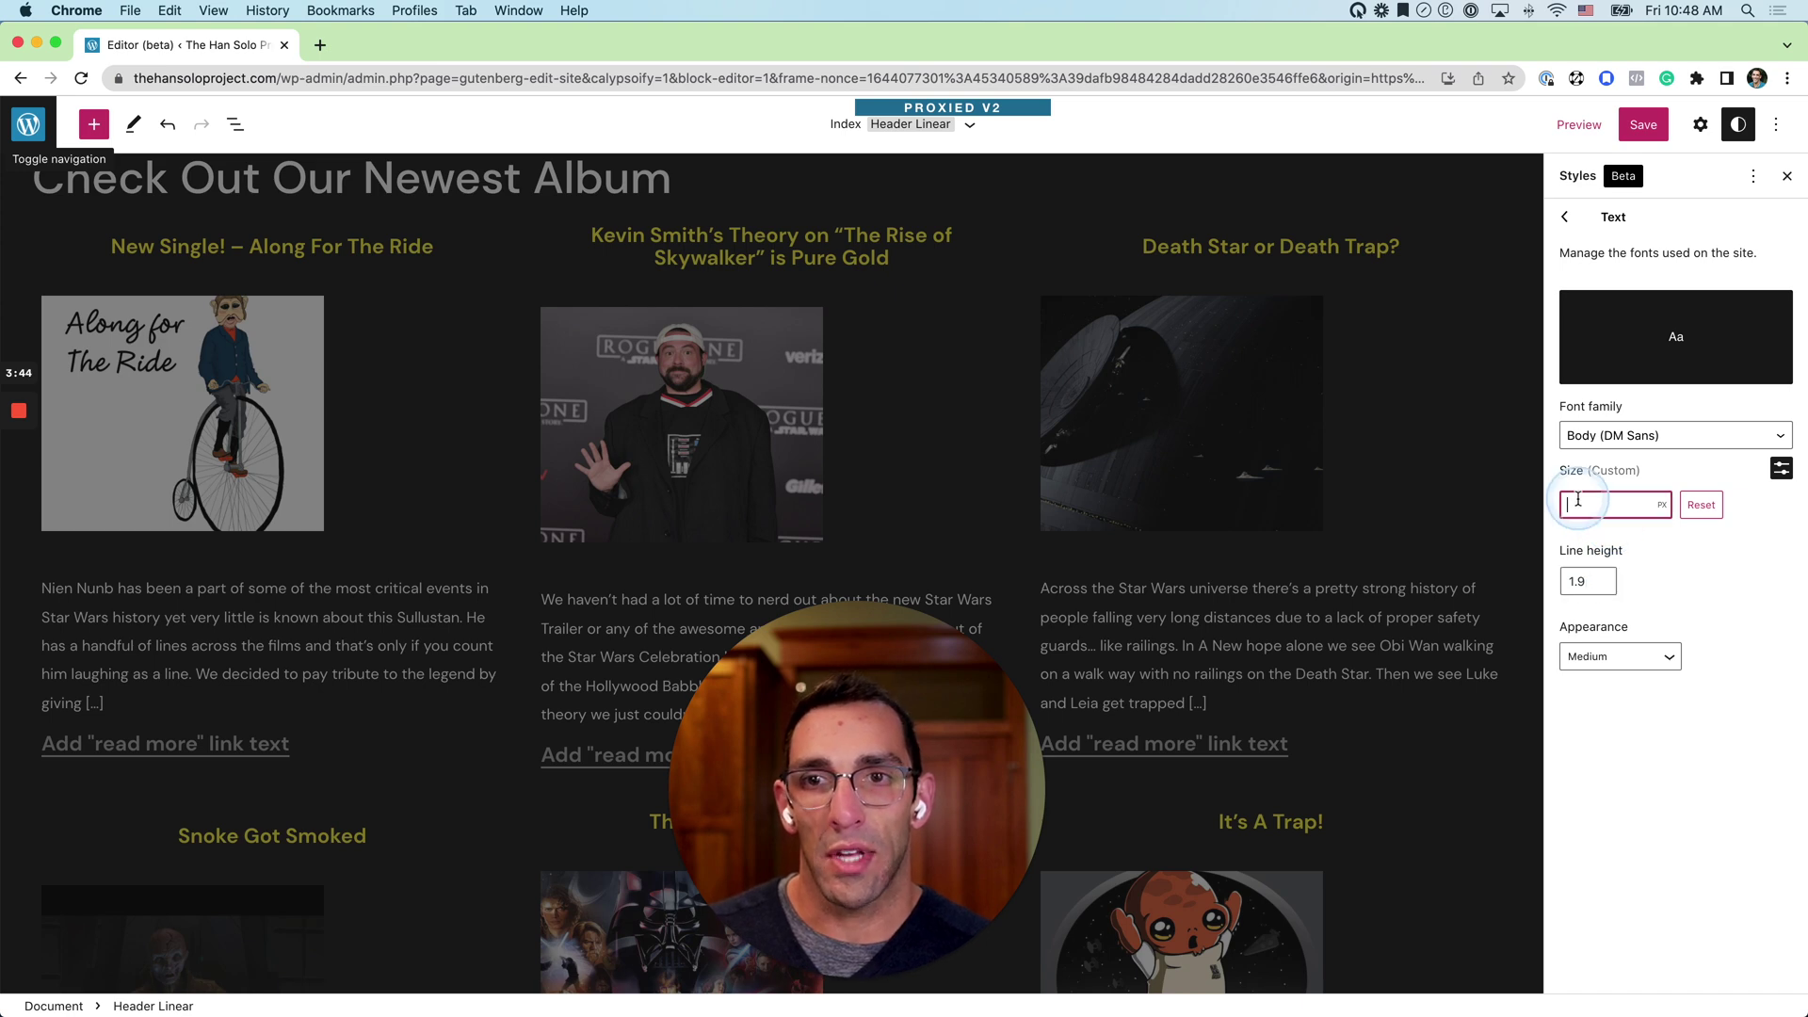
pyautogui.click(1666, 659)
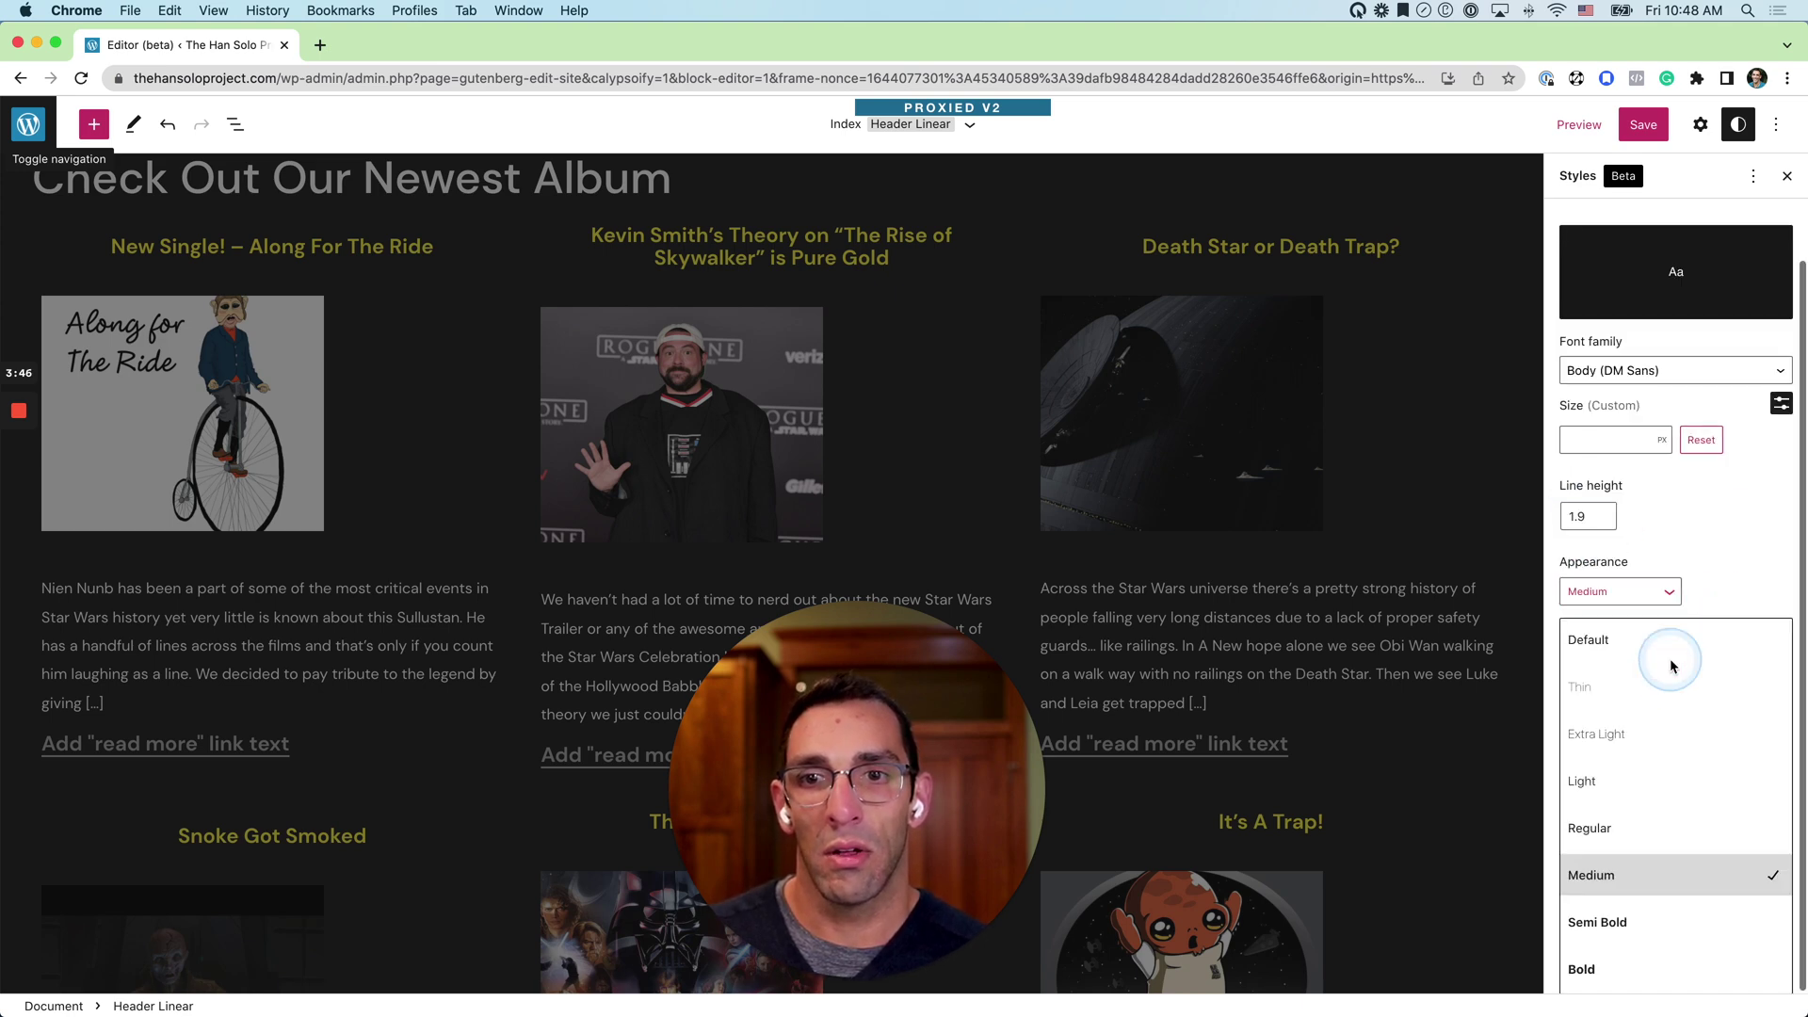
pyautogui.scroll(-3, 1670, 867)
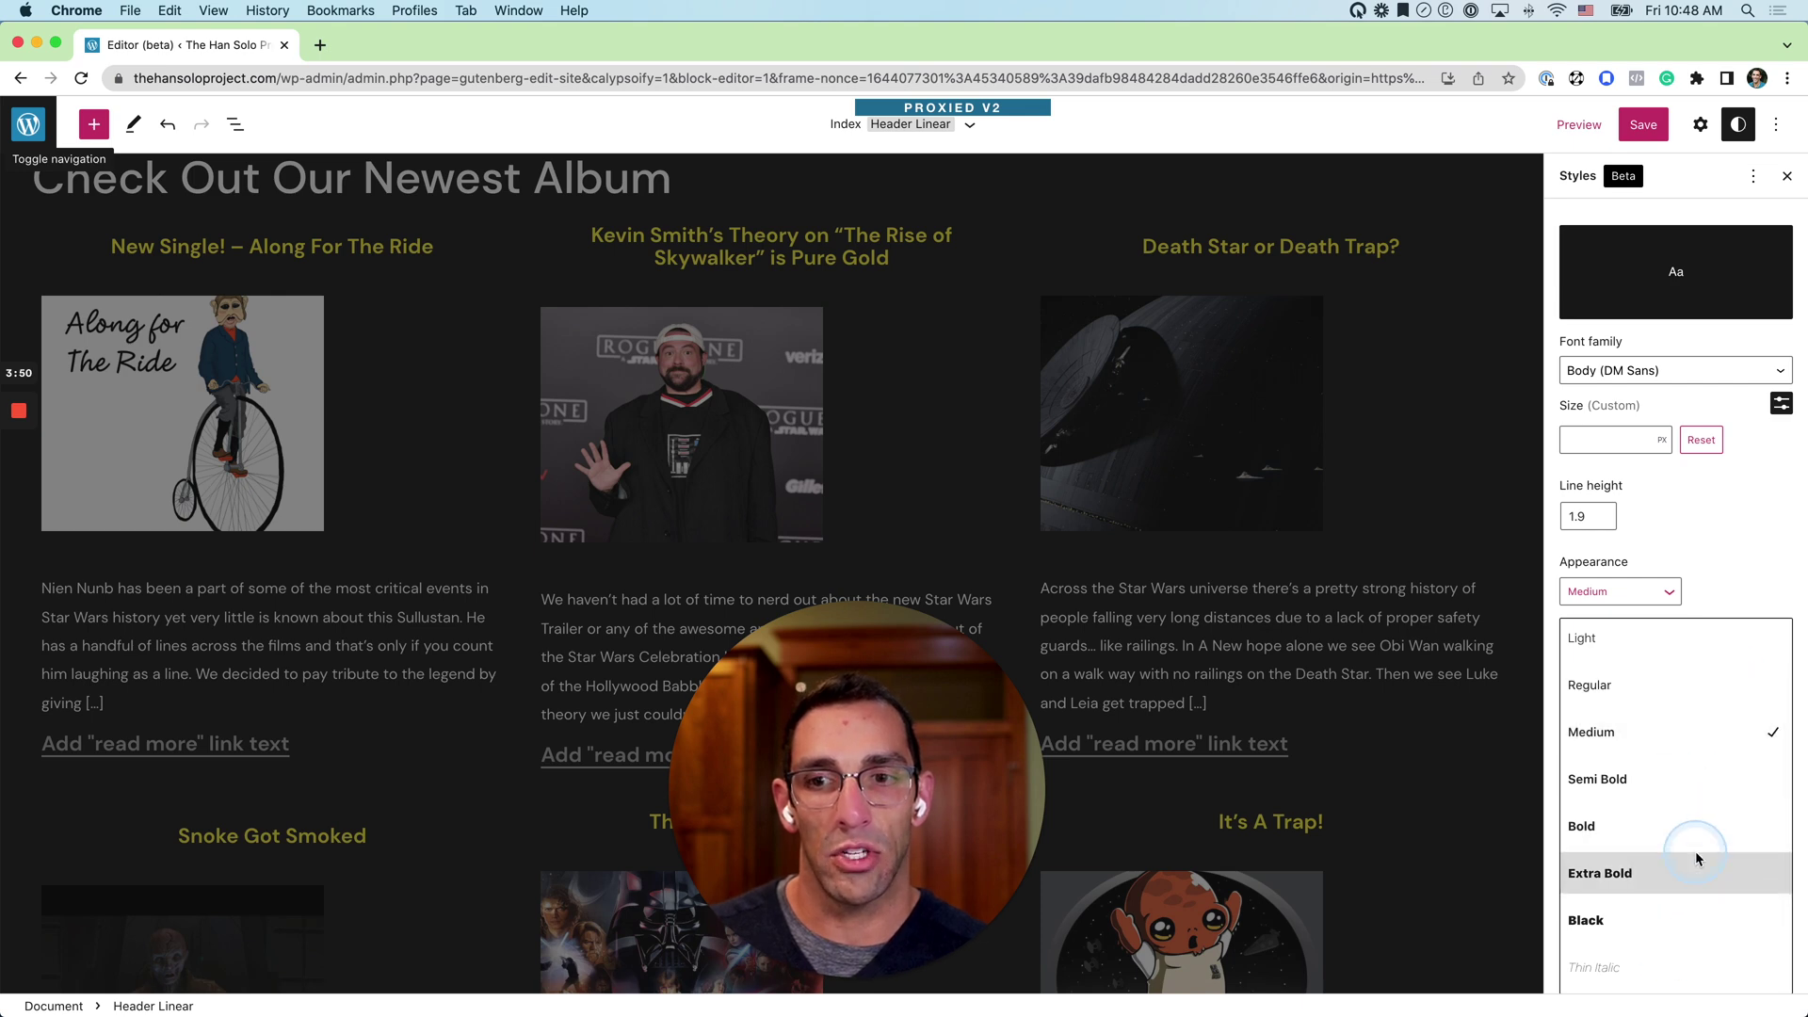
pyautogui.click(1747, 509)
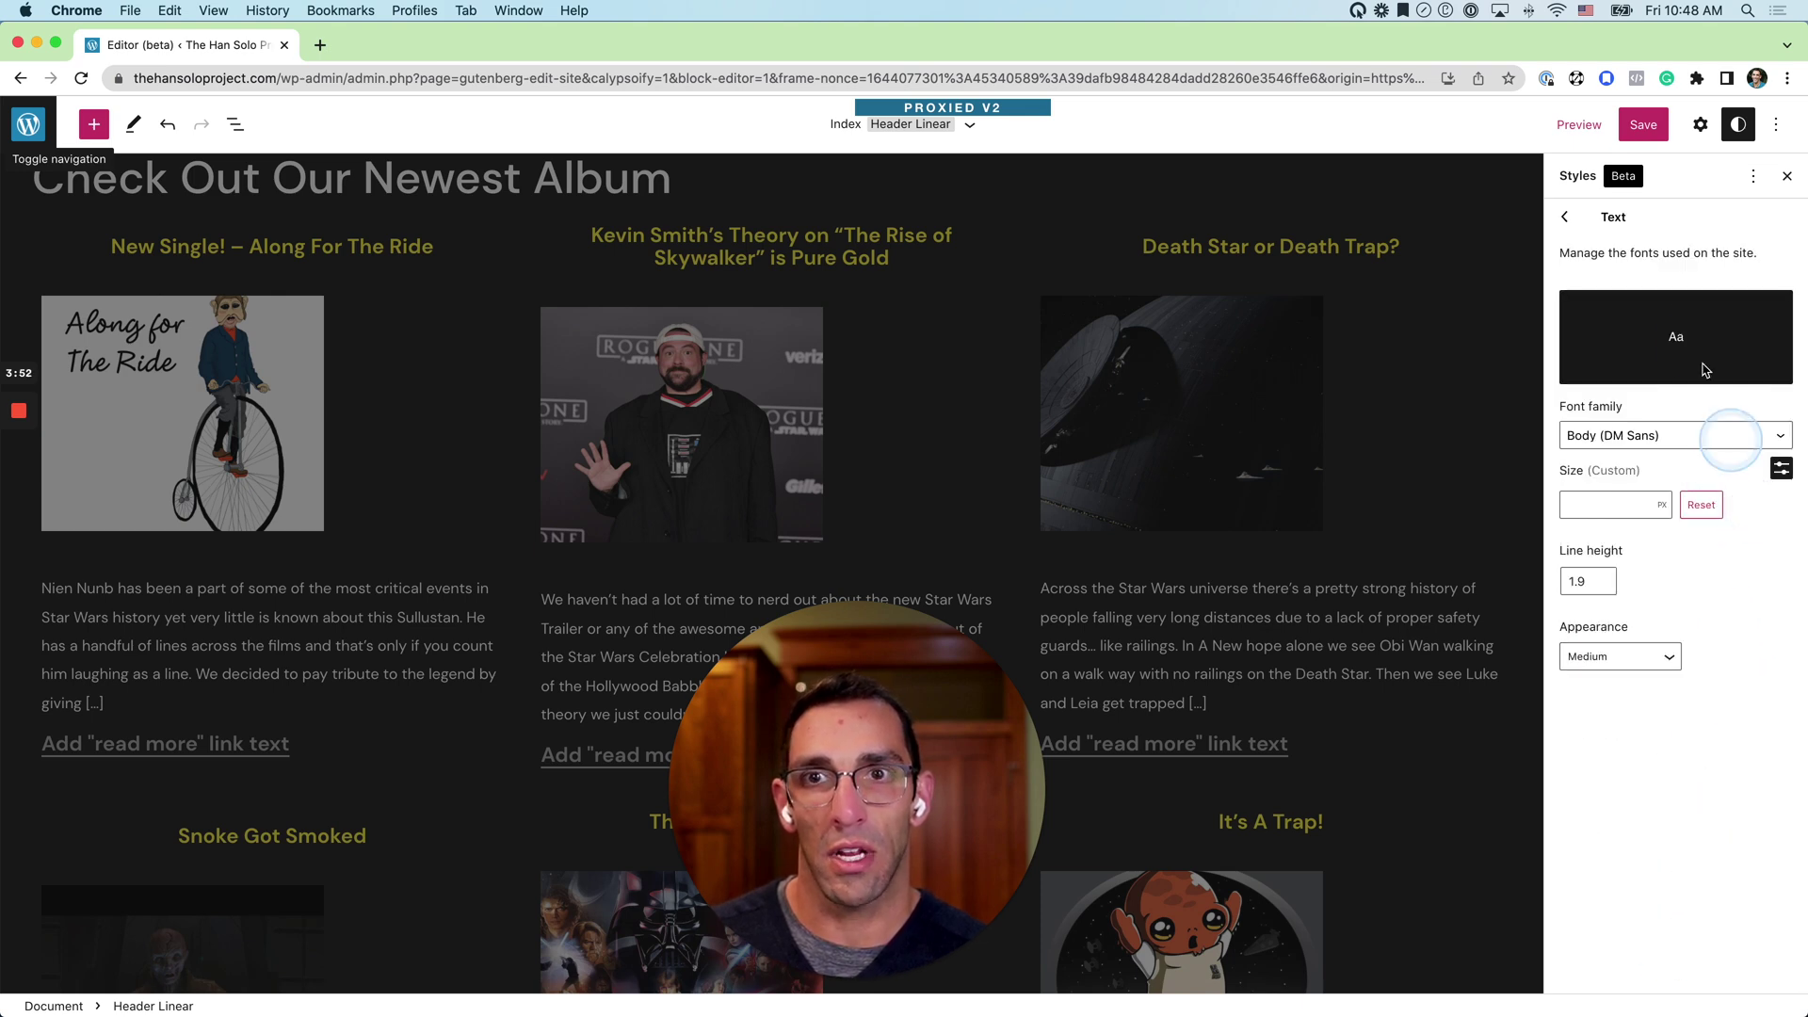
# Step: Open the Links typography settings (Default font, line height 1.1, Semi Bold) and review links on the canvas
pyautogui.click(1568, 218)
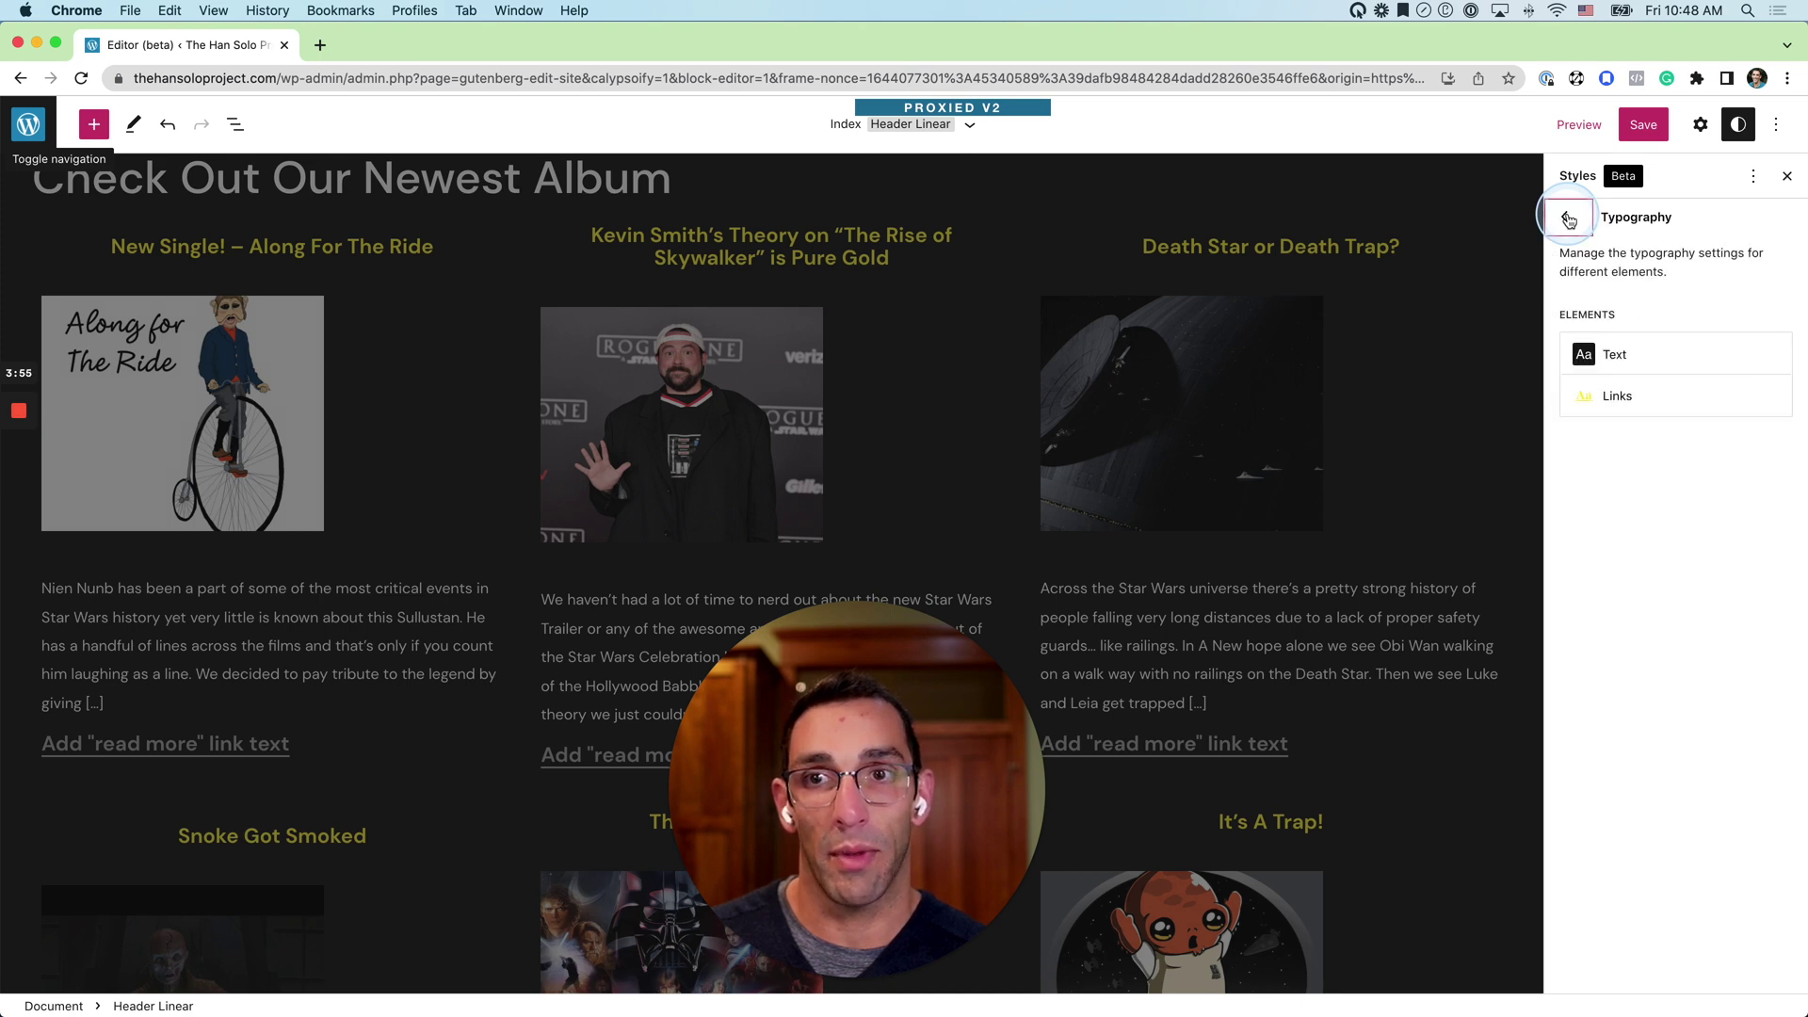
pyautogui.click(1609, 411)
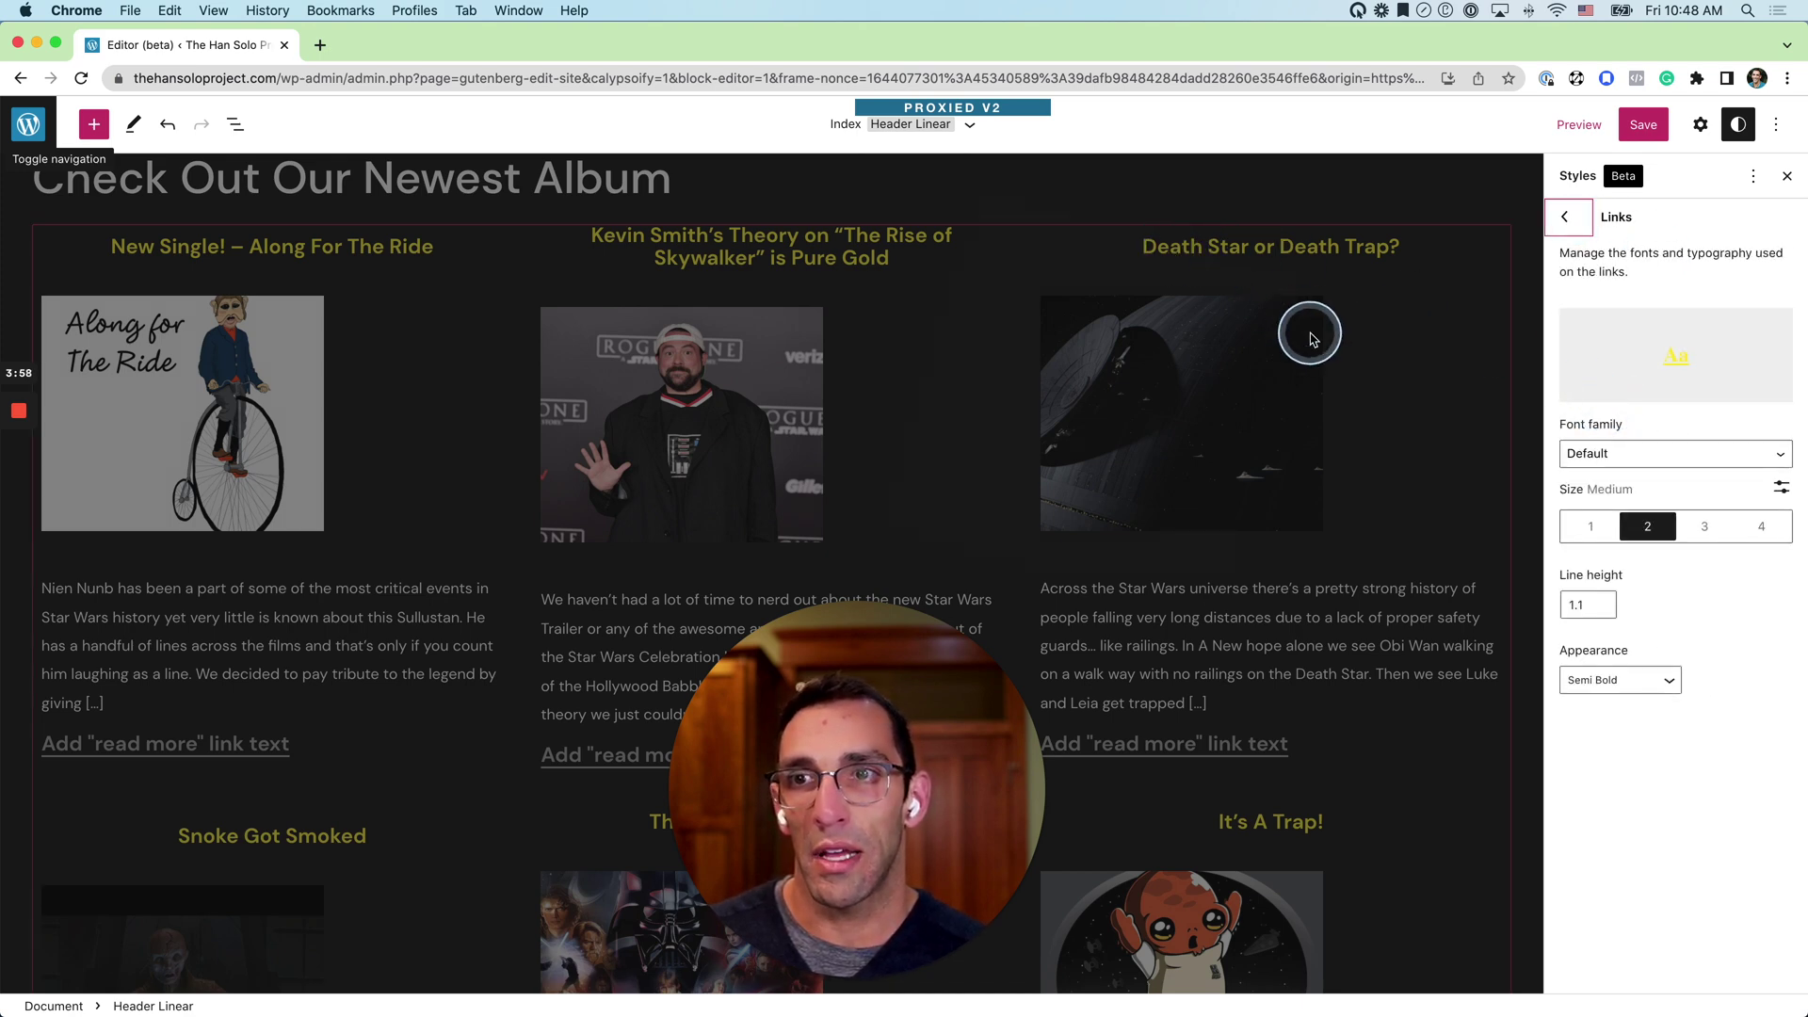
pyautogui.scroll(3, 1309, 334)
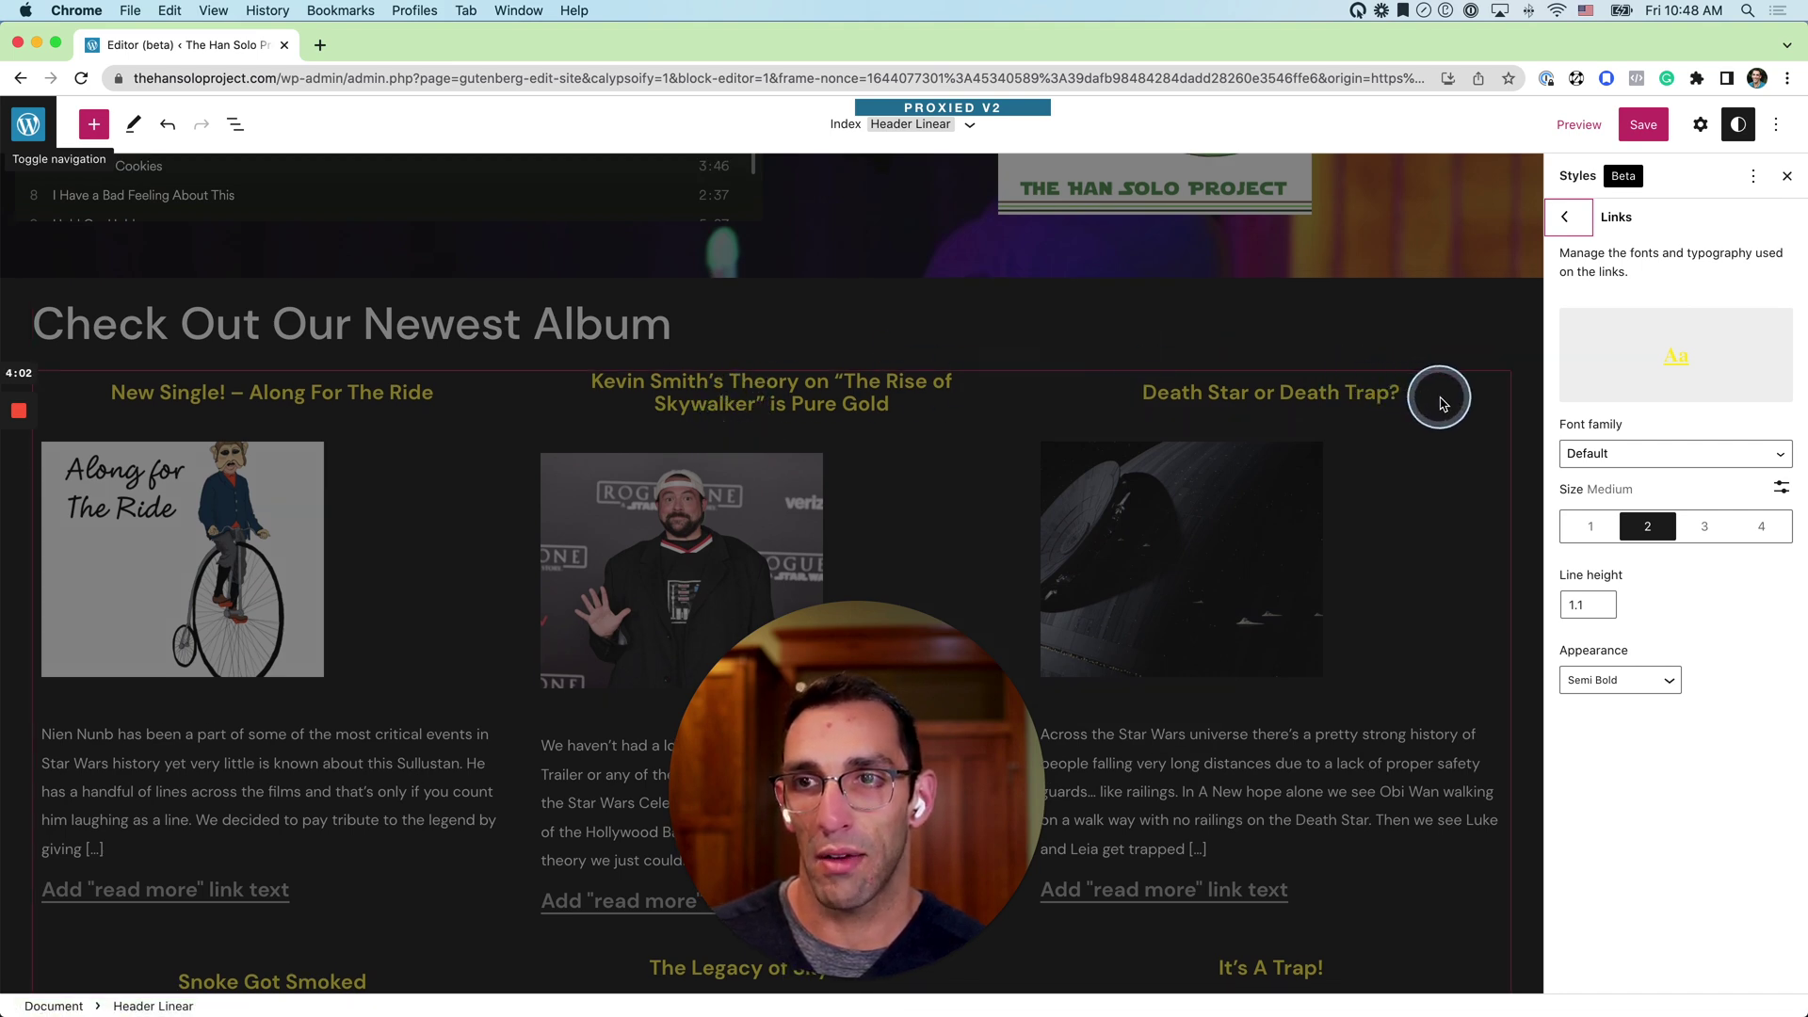
pyautogui.scroll(-3, 396, 502)
pyautogui.scroll(-10, 396, 502)
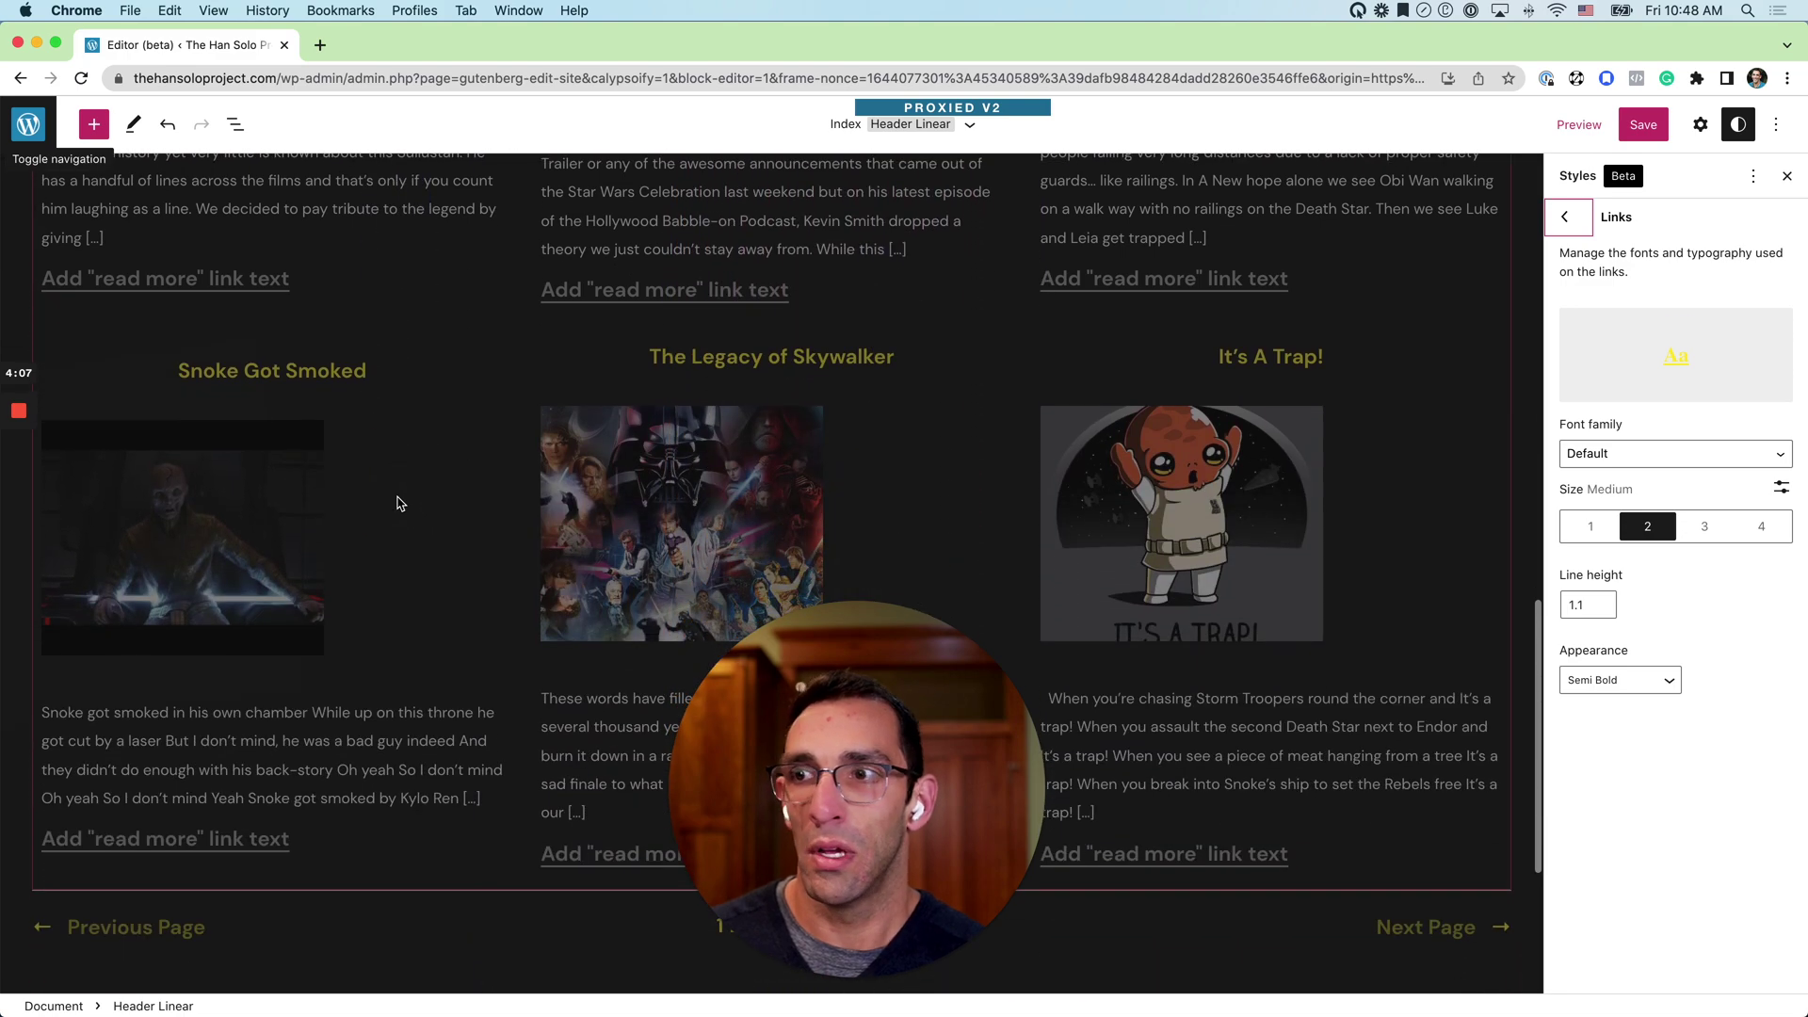
pyautogui.scroll(-3, 396, 501)
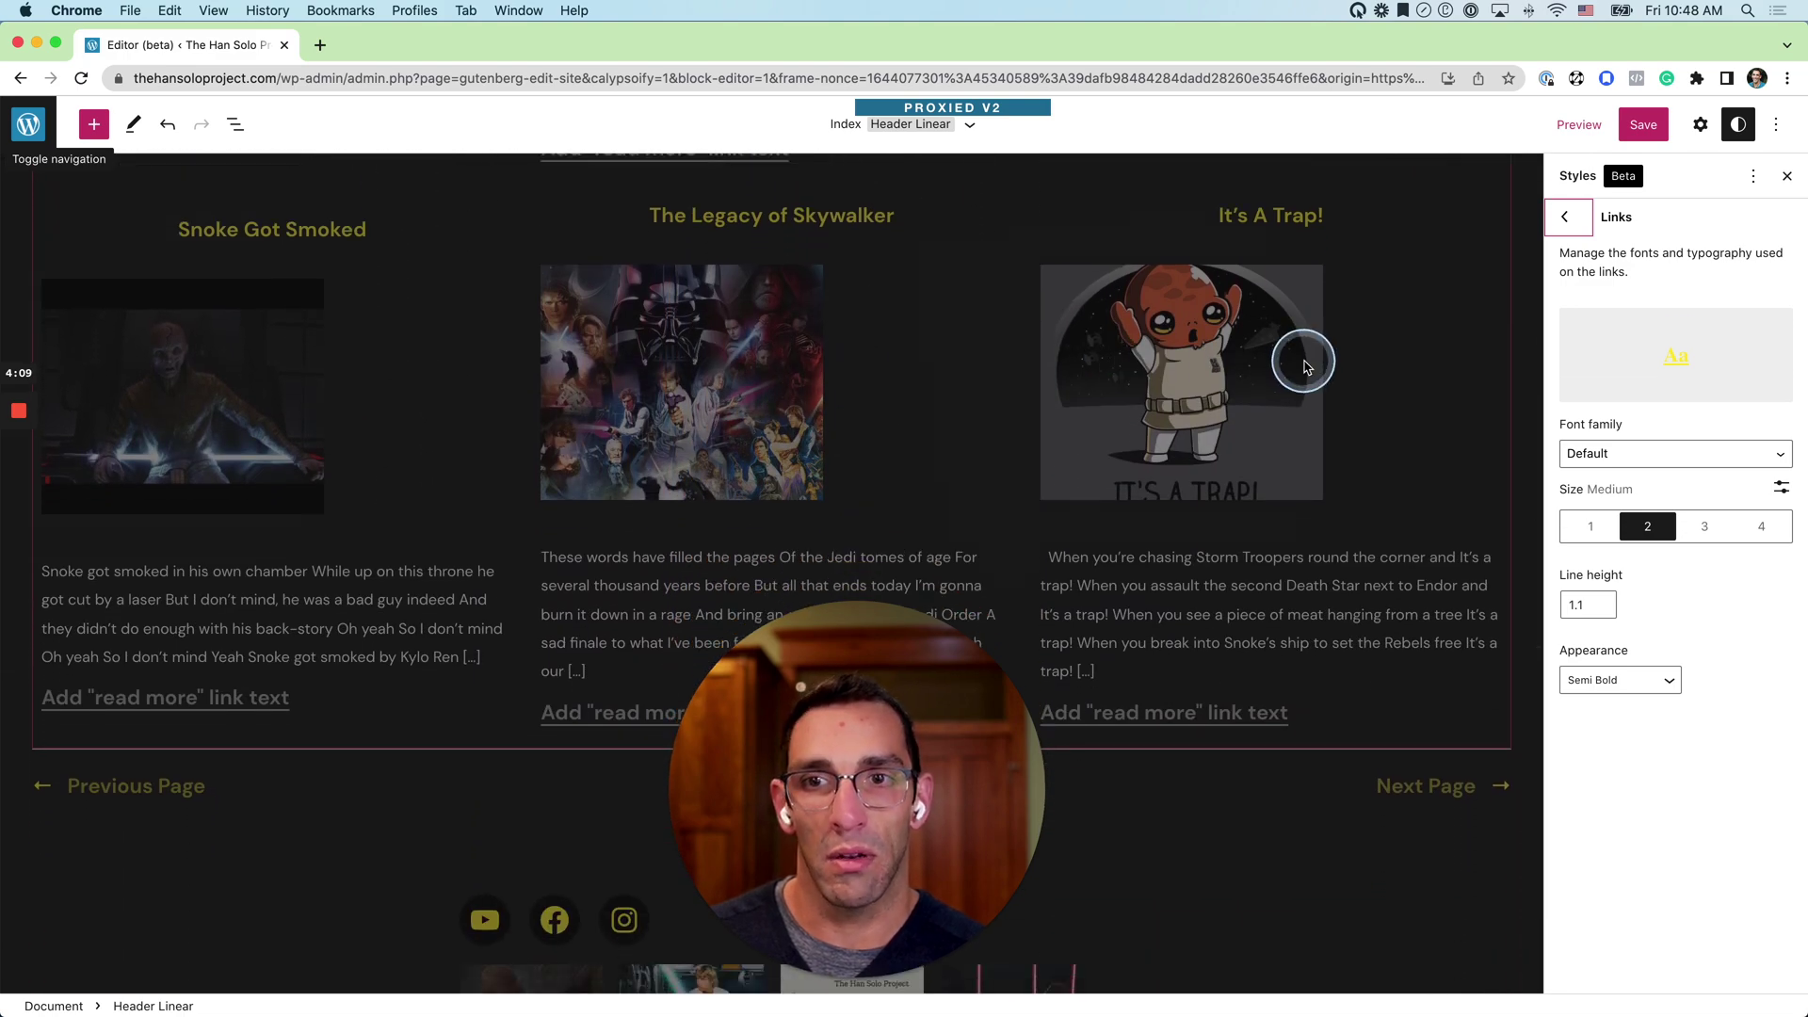
pyautogui.scroll(15, 1304, 367)
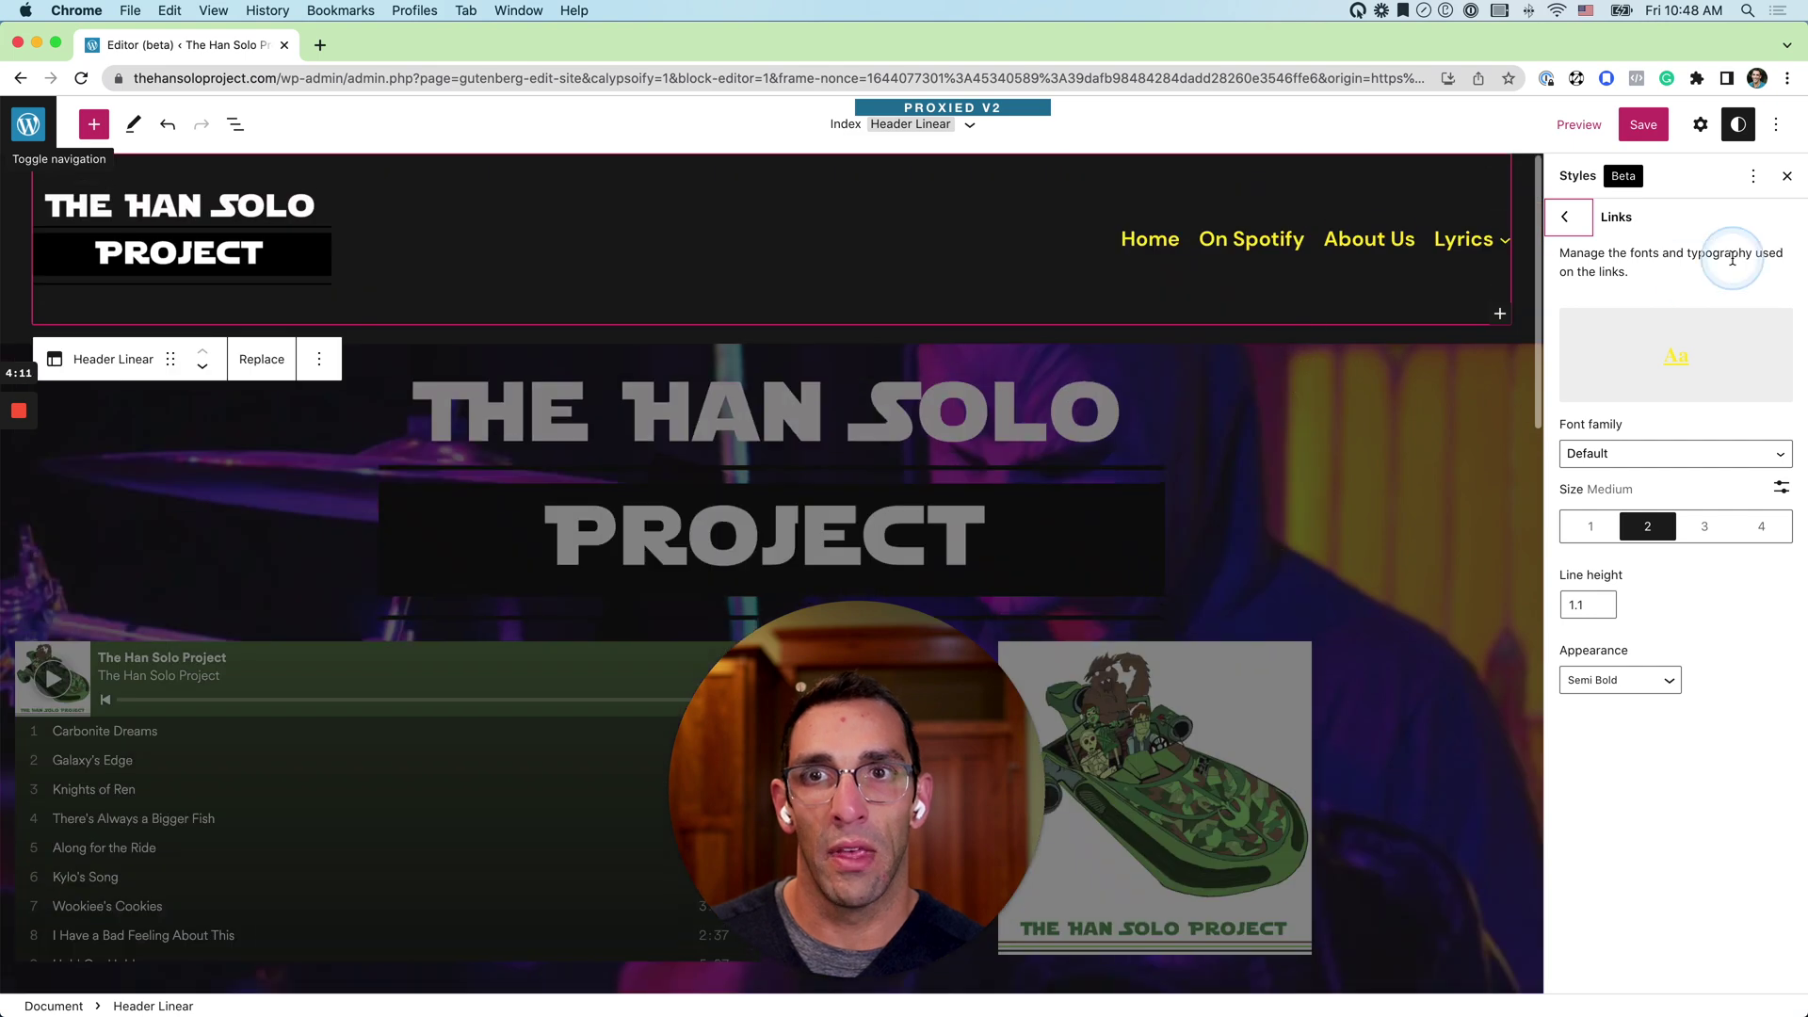
# Step: Close the Styles sidebar, review the pending footer, Custom Styles and Main Menu changes, then cancel saving
pyautogui.click(1786, 176)
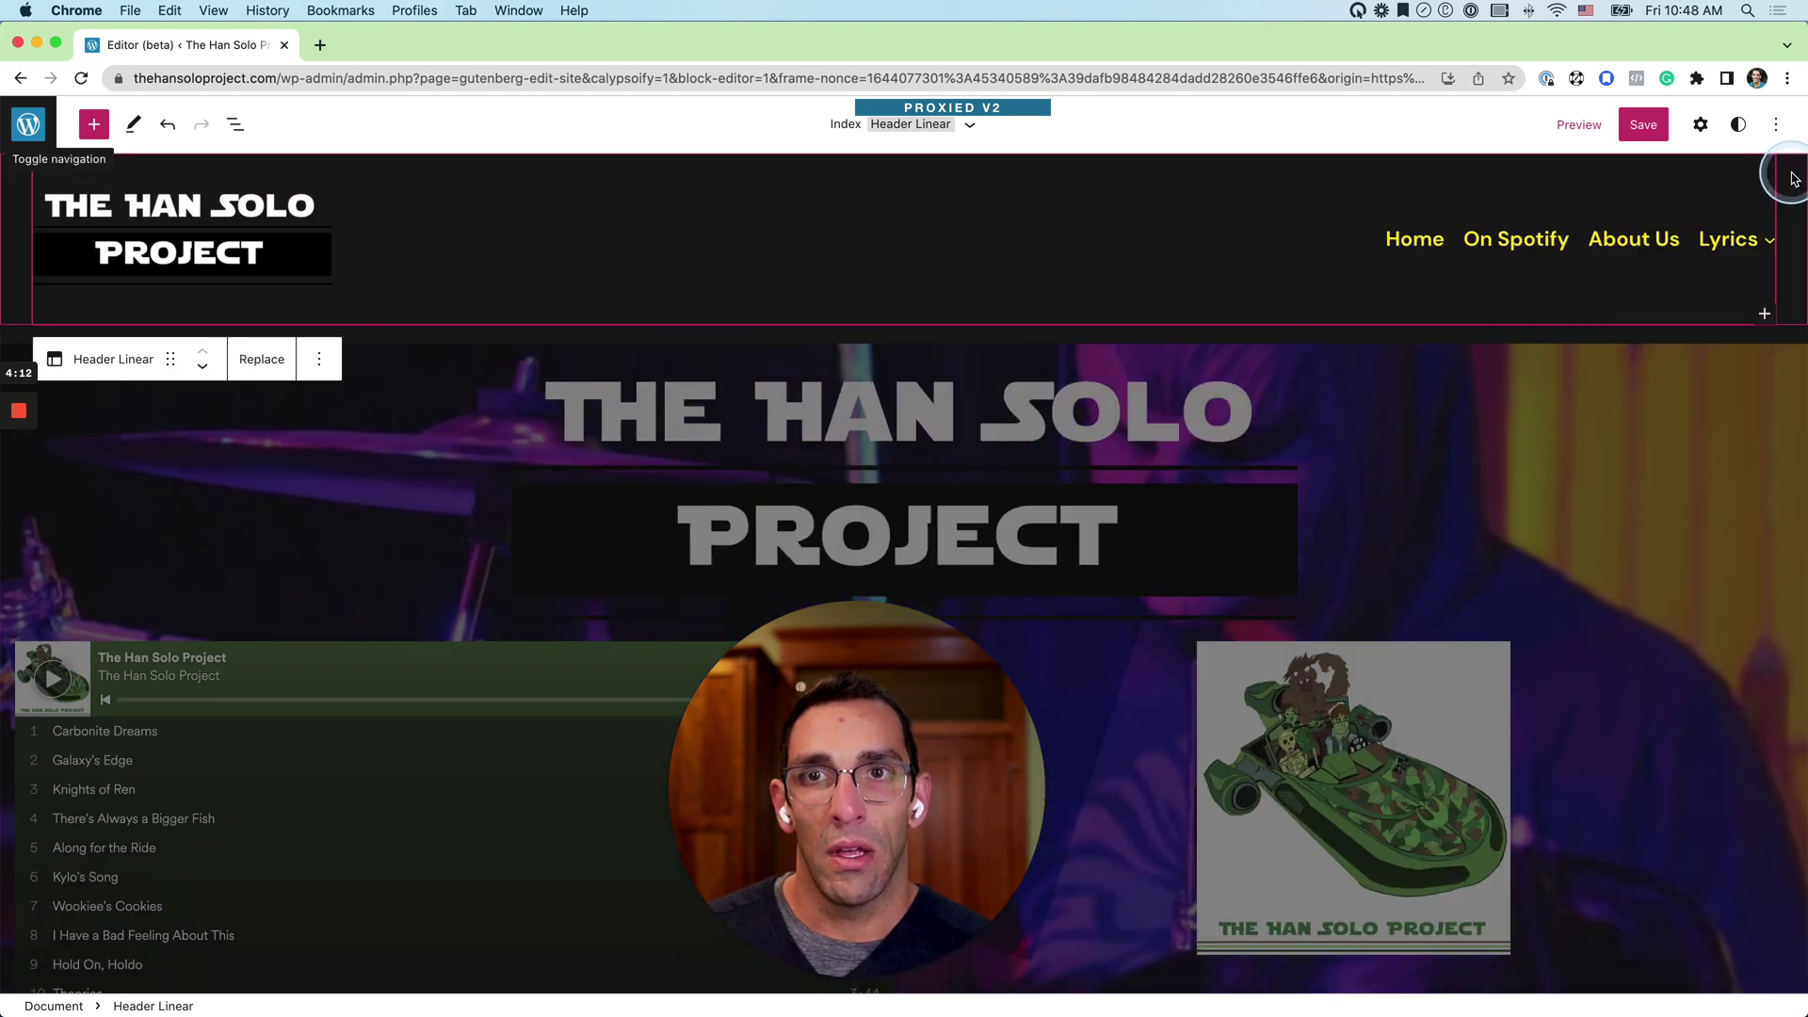
pyautogui.click(1643, 134)
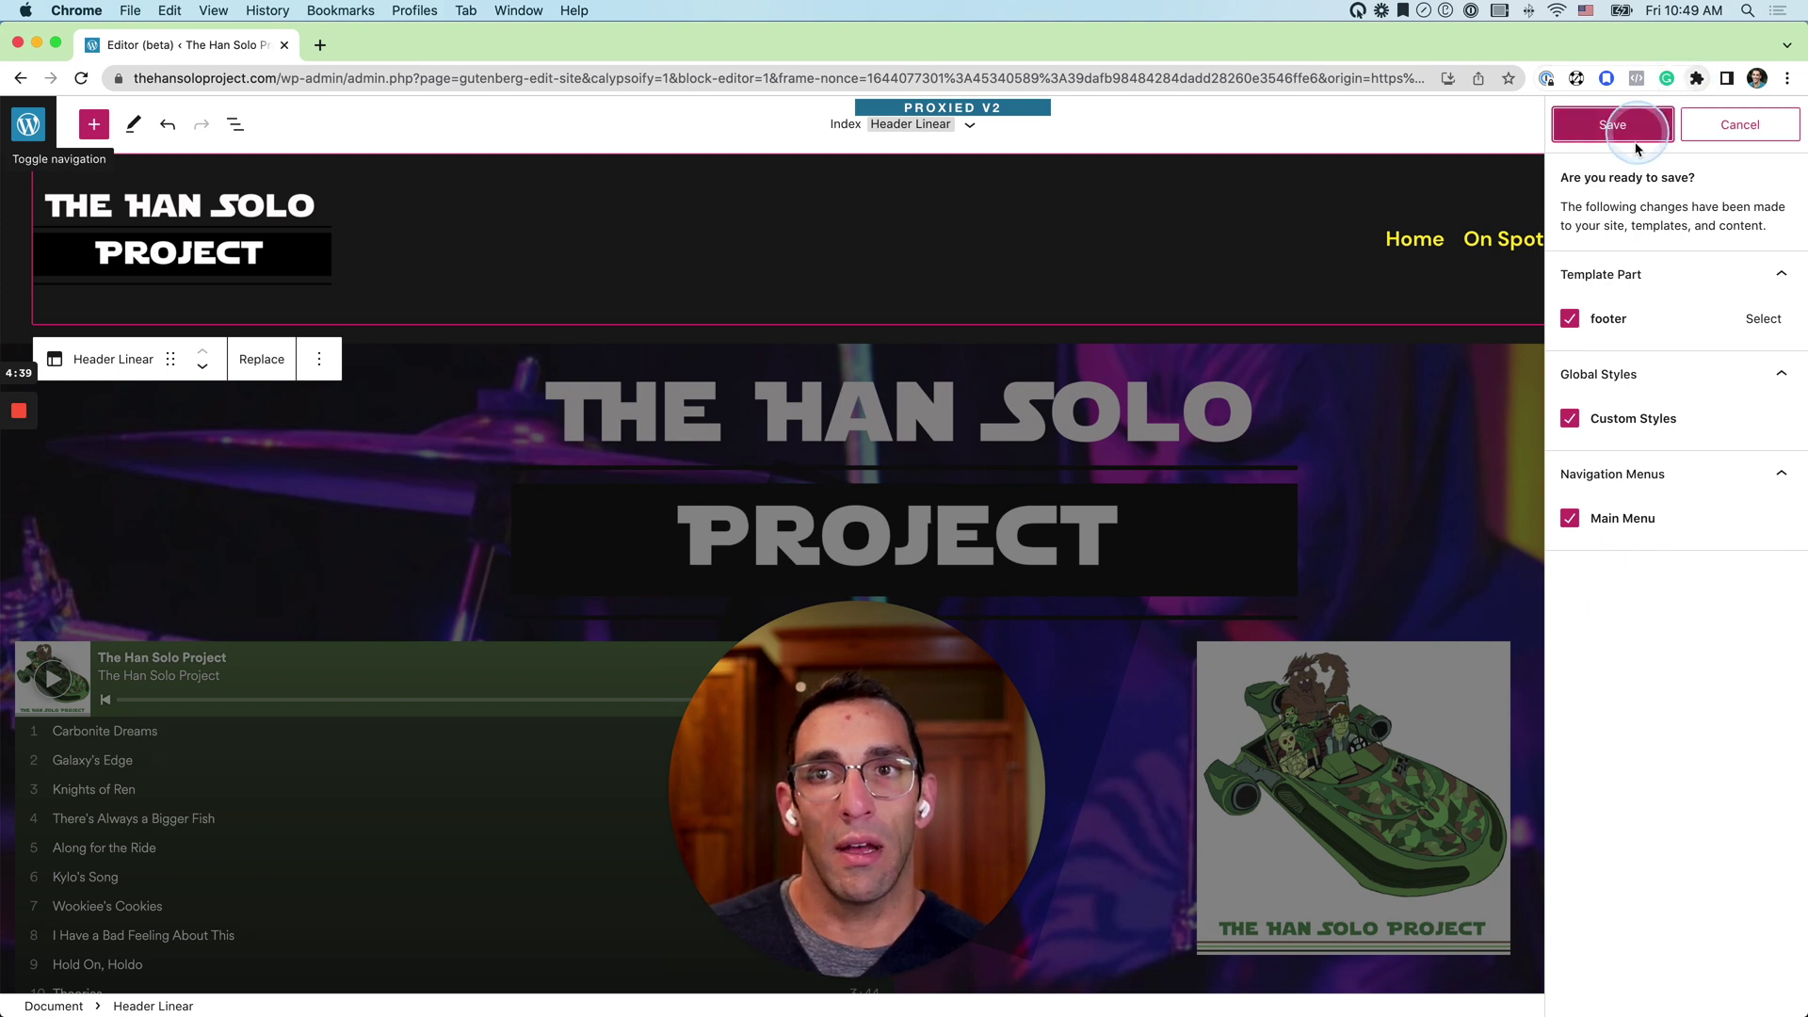
pyautogui.click(1737, 128)
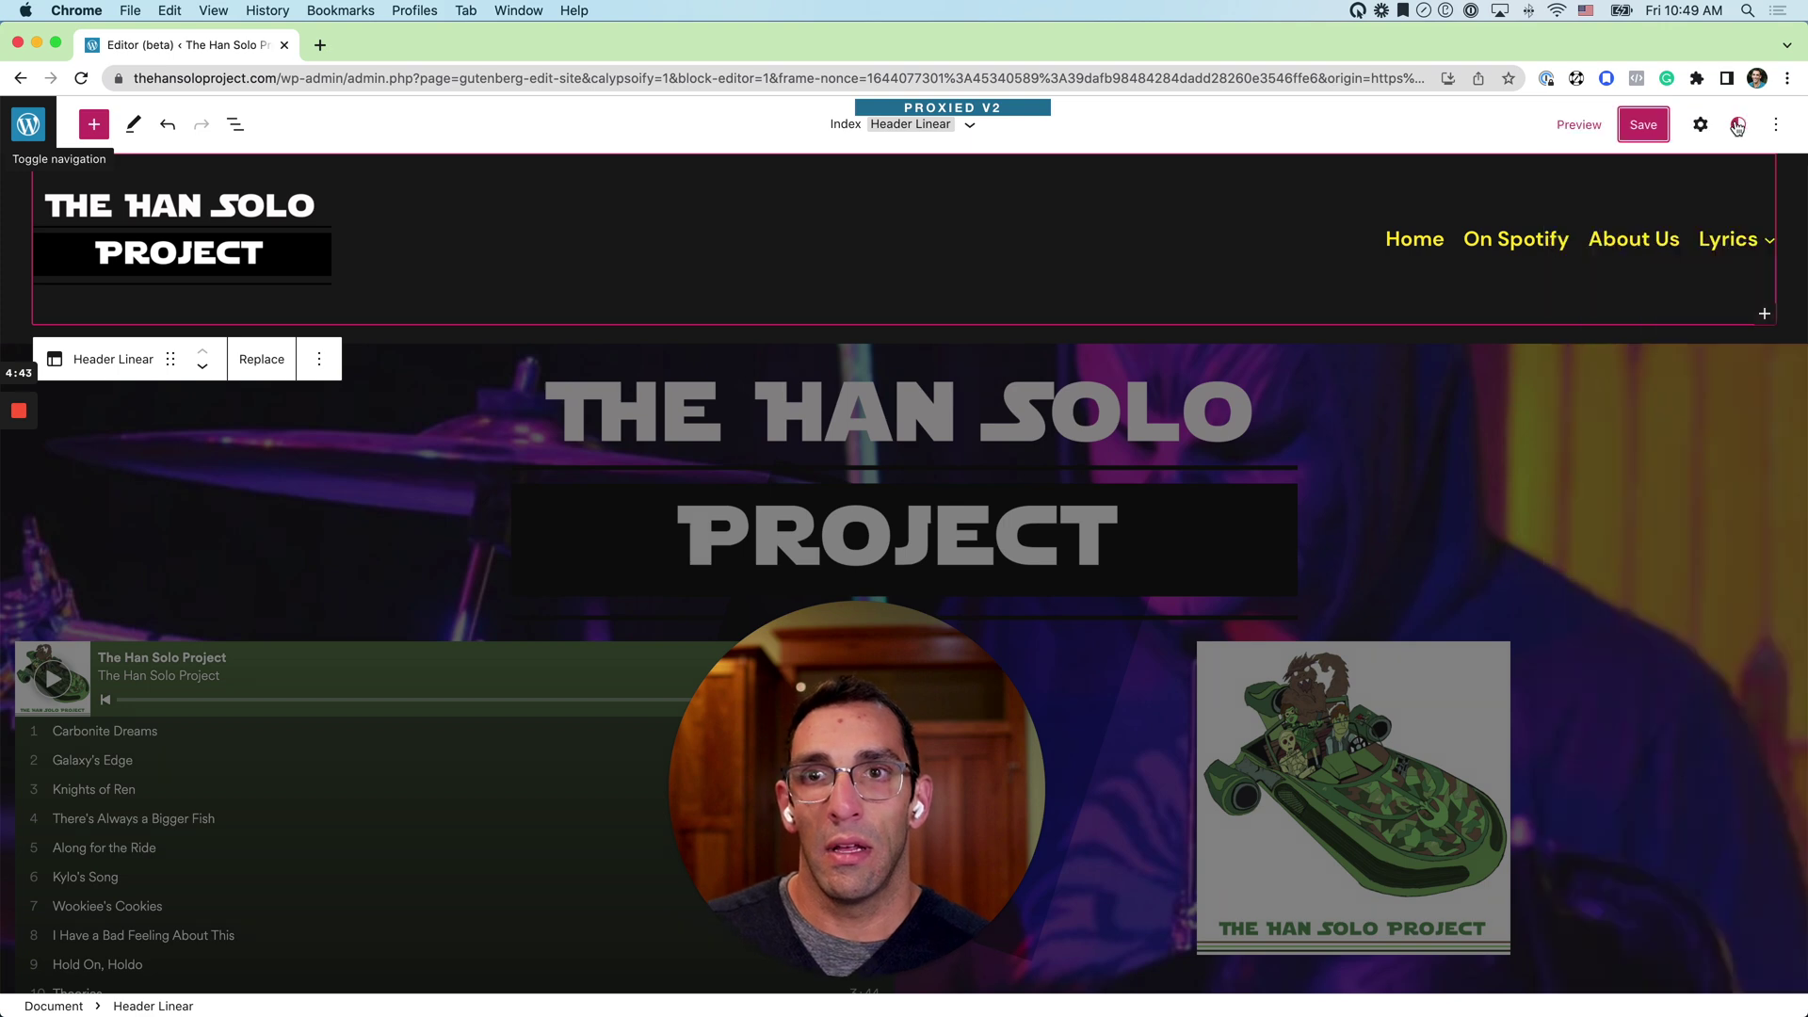